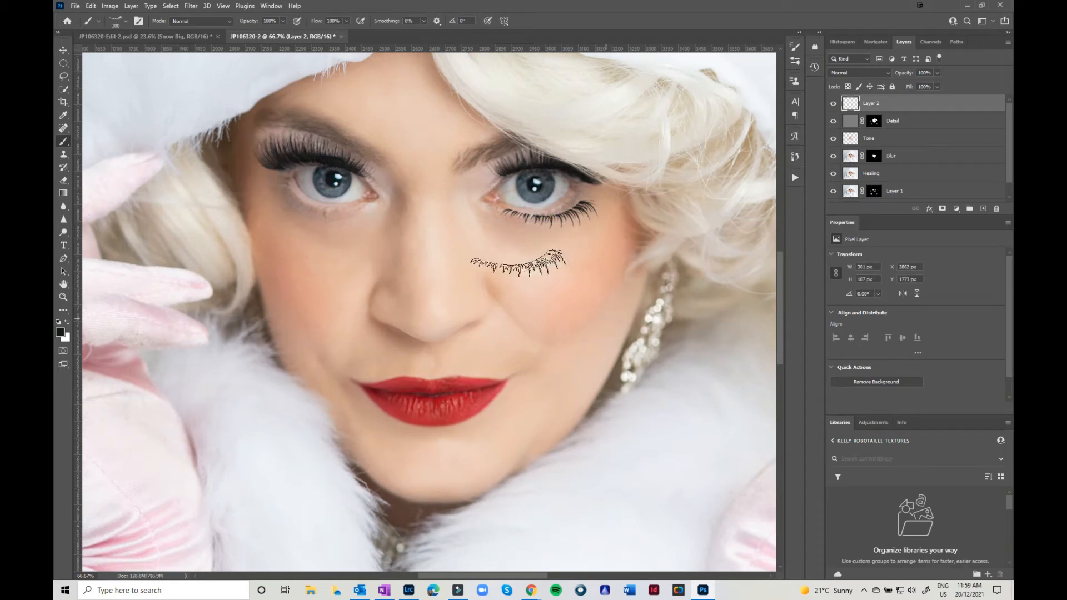
Rotate the lower lashes on Layer 2 by about -8° and warp them to follow the lower lid
left_click(63, 50)
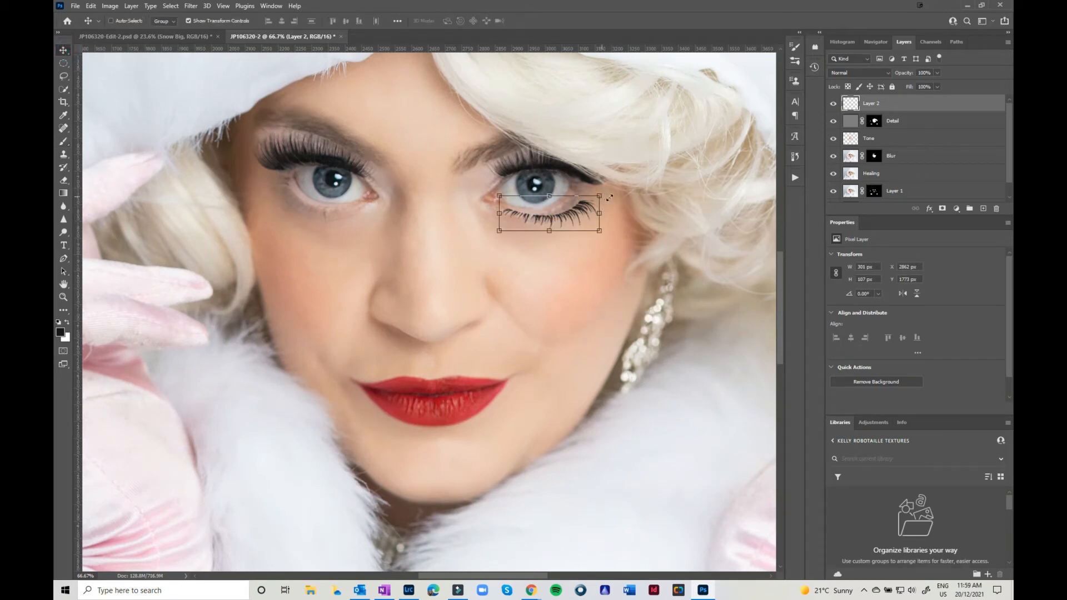
left_click_drag(610, 198, 607, 190)
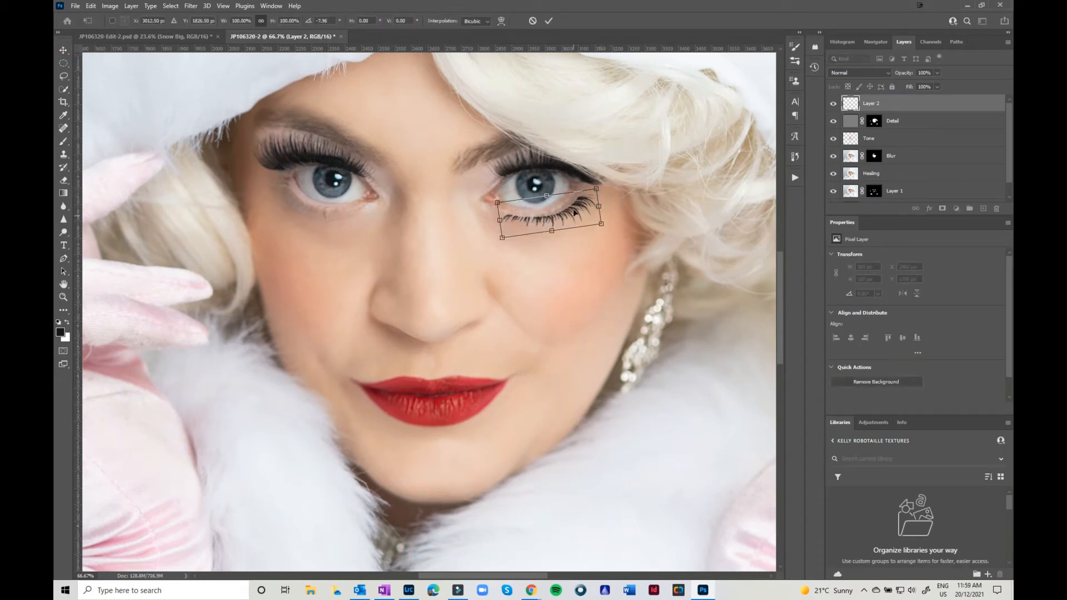
left_click(502, 21)
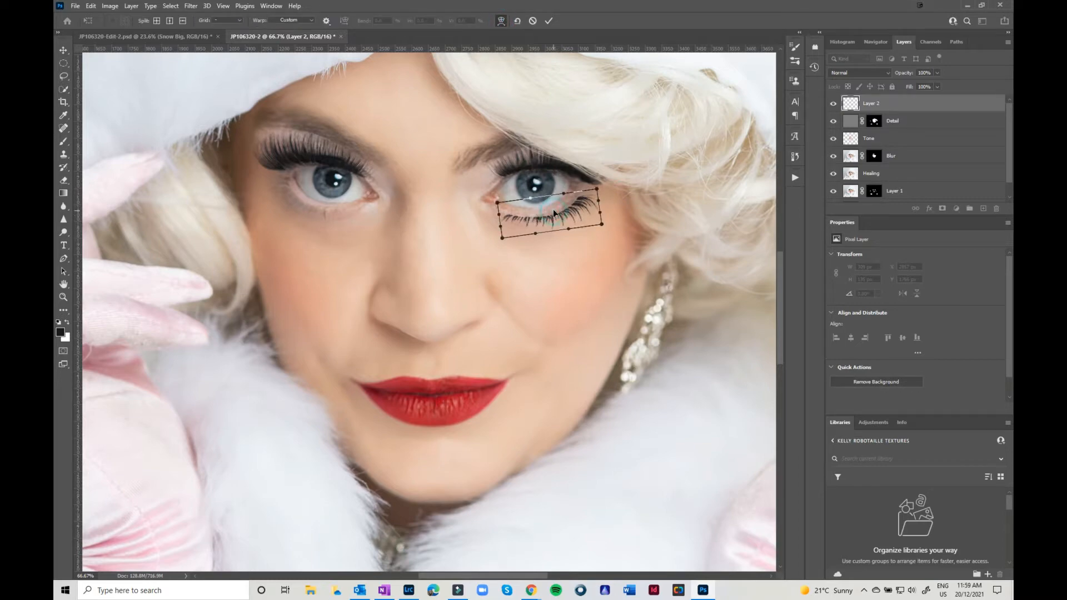
left_click_drag(554, 212, 580, 197)
mouse_move(499, 215)
left_mouse_down()
mouse_move(548, 216)
mouse_move(492, 209)
mouse_move(502, 207)
left_mouse_up()
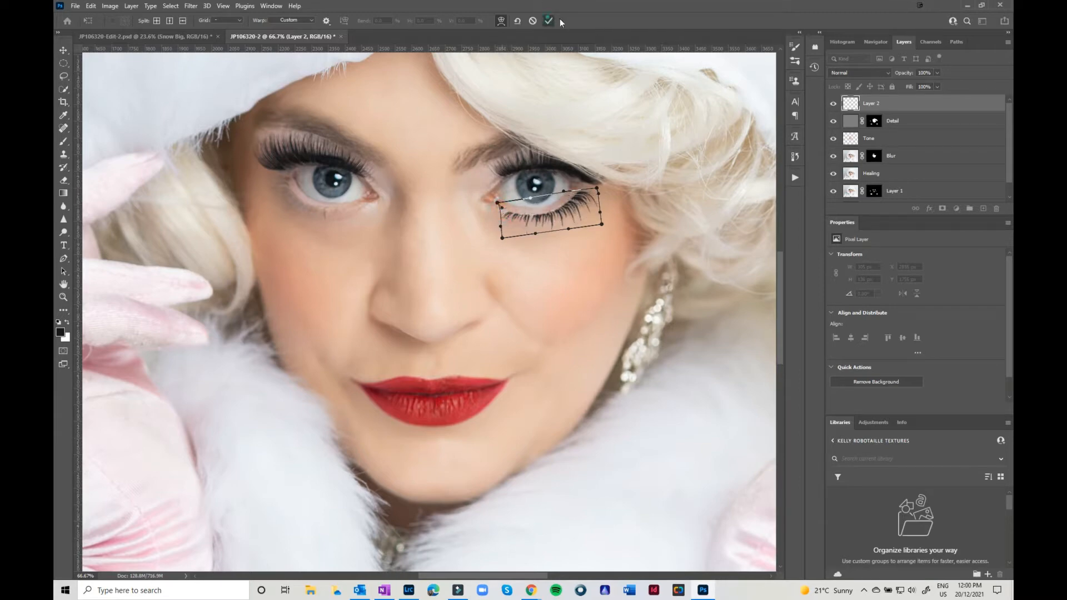
left_click(548, 20)
Set Layer 2 to Multiply at 26% opacity and nudge the lower lashes closer to the eye
left_click(888, 73)
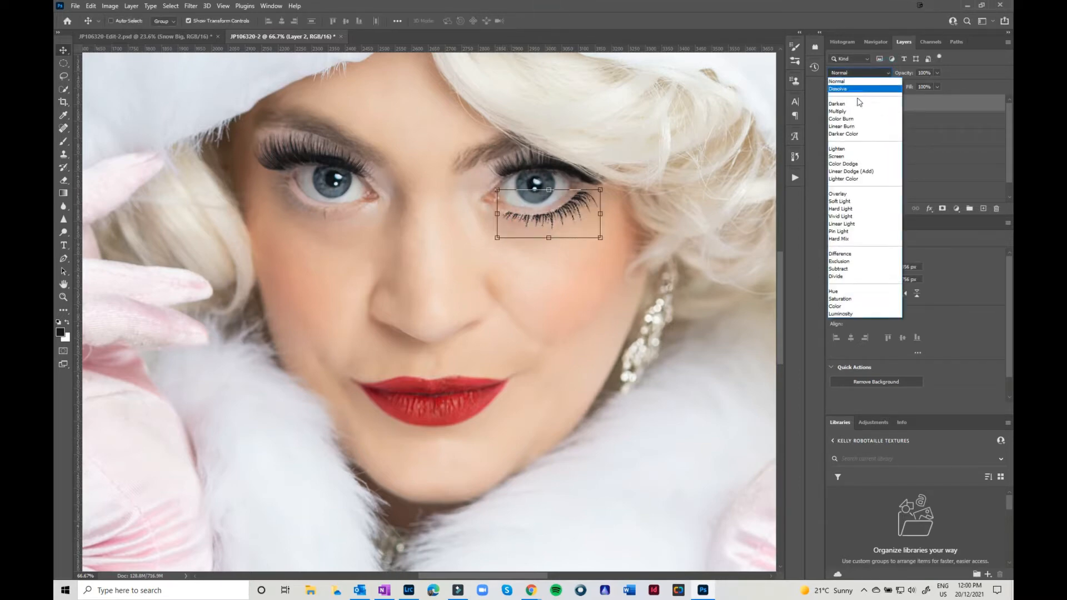
left_click(852, 113)
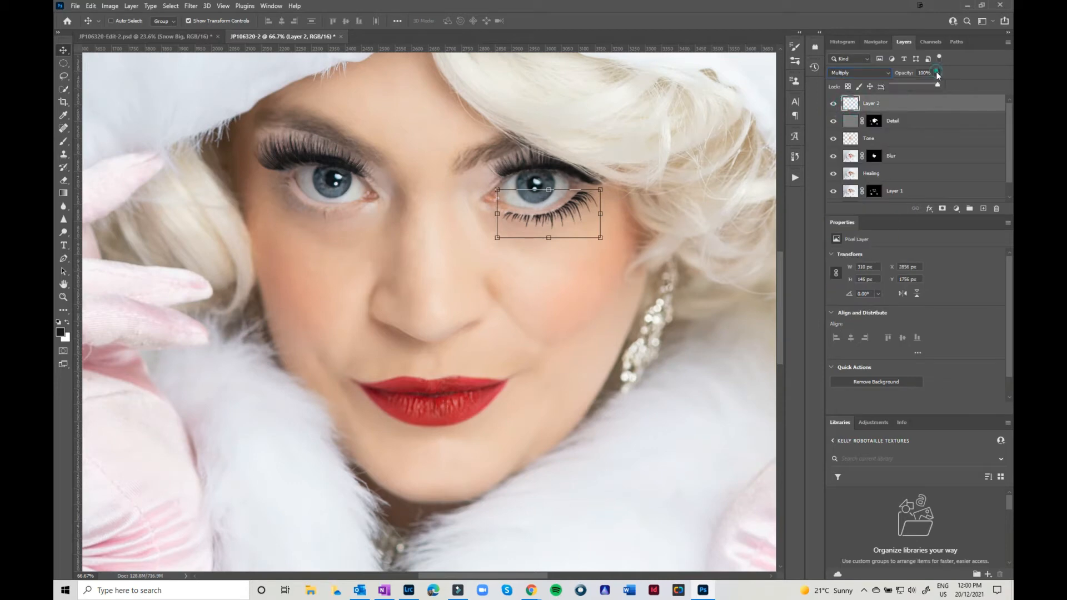
left_click_drag(936, 85, 930, 86)
left_click_drag(914, 91, 913, 91)
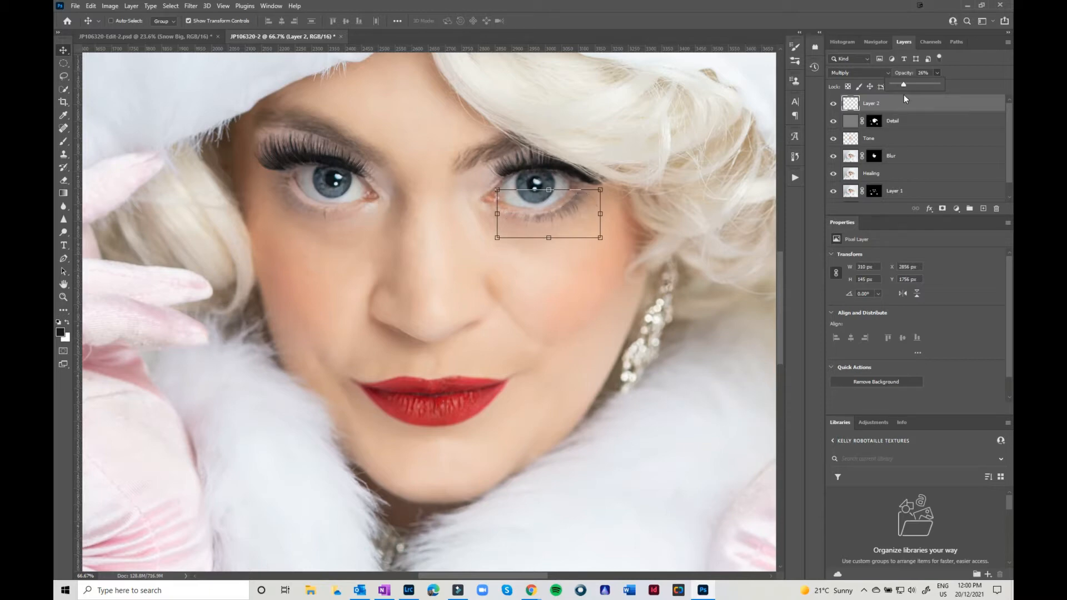
left_click(573, 212)
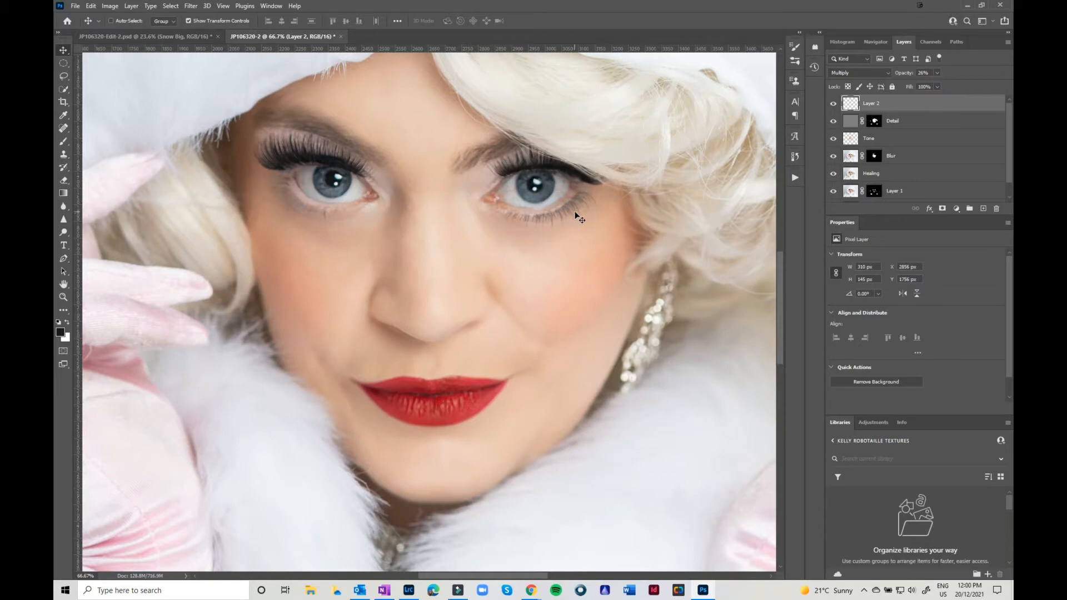
left_click_drag(575, 211, 572, 211)
Duplicate the lower-lash layer, flip the copy horizontally and place it along the other eye's lower lid
key("ctrl+j")
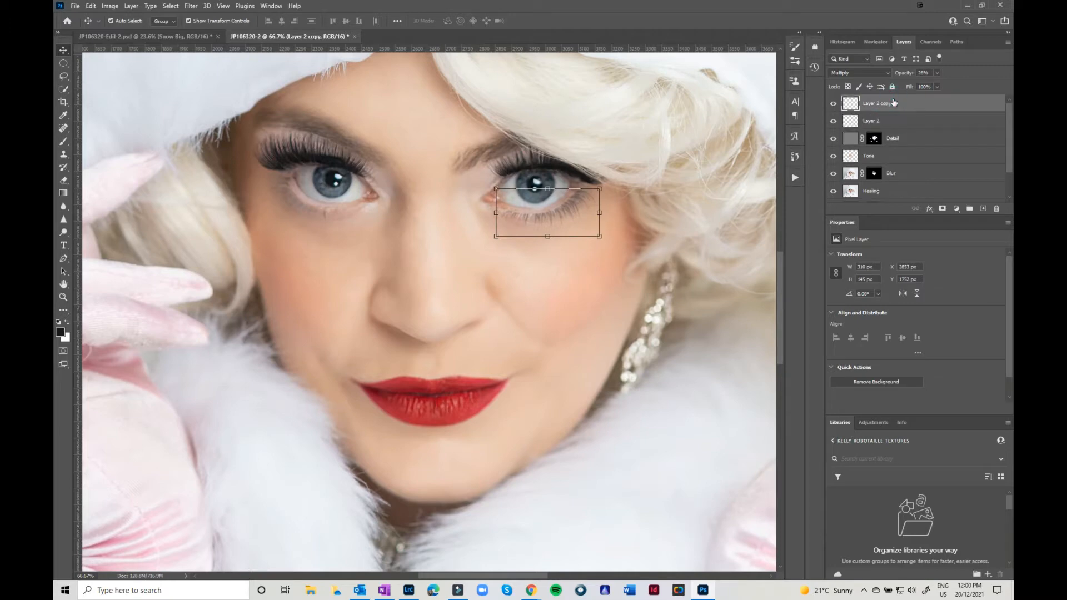
left_click_drag(561, 220, 315, 240)
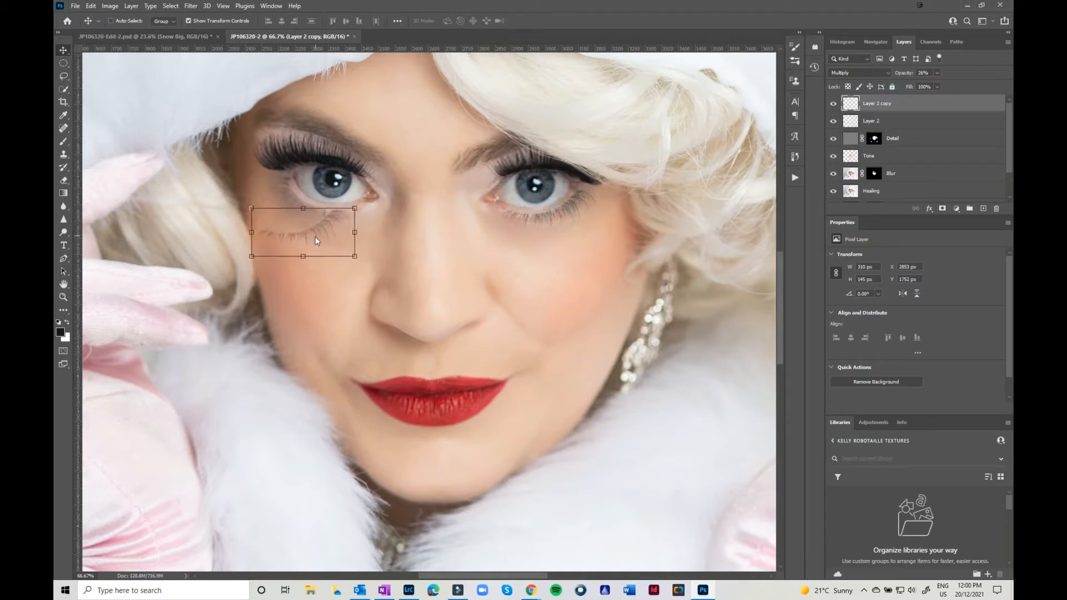
key("ctrl+t")
right_click(315, 234)
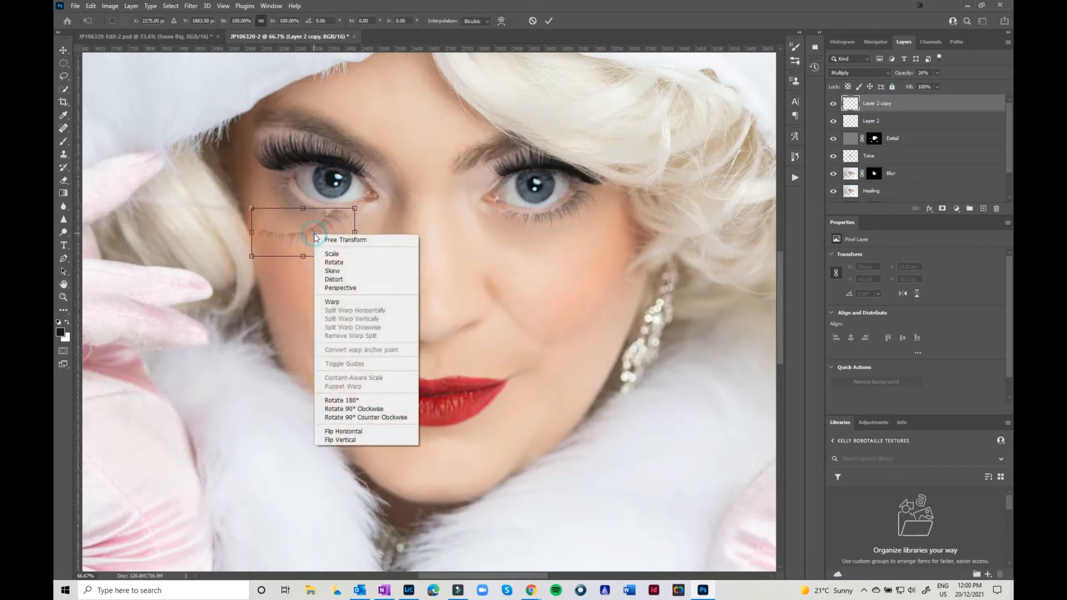
left_click(344, 431)
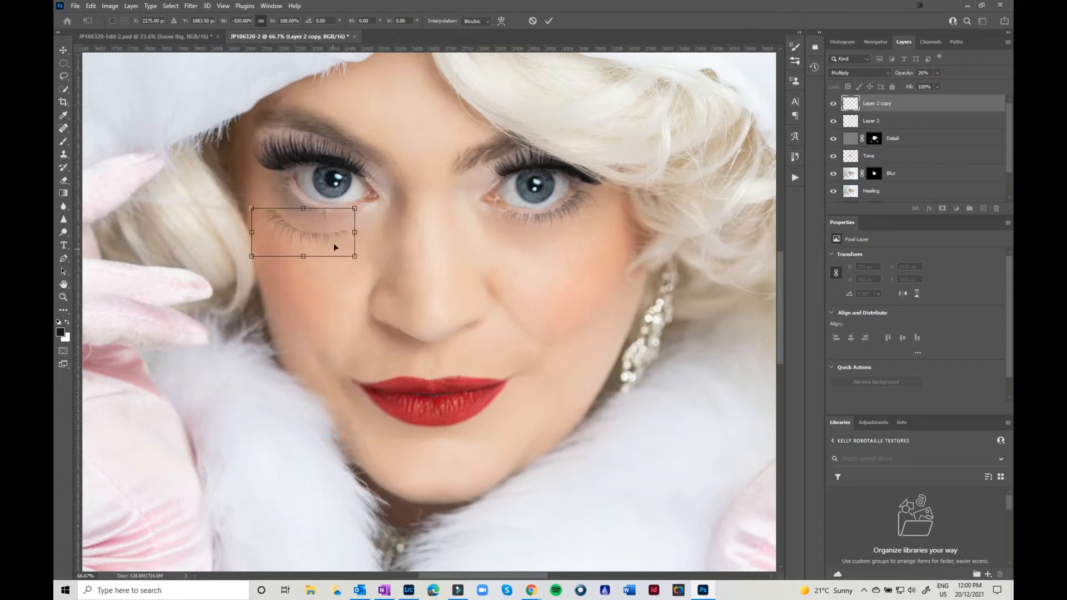
left_click_drag(328, 239, 319, 209)
key("Return")
Warp the flipped lower lashes to match the lid curve, and bring the original lower lashes into Warp as well
key("ctrl+t")
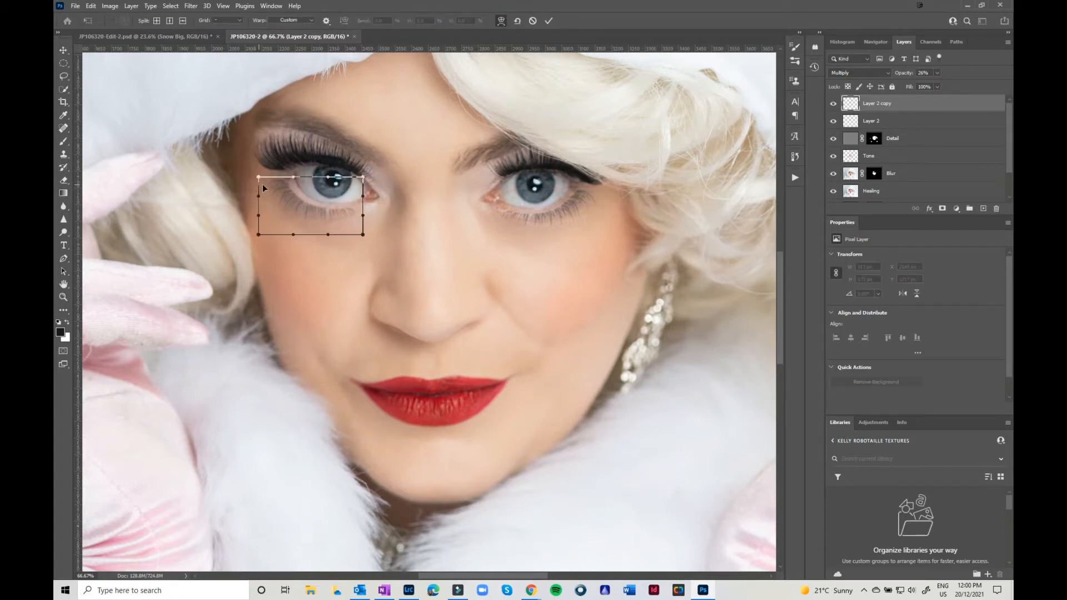
left_click_drag(263, 185, 300, 214)
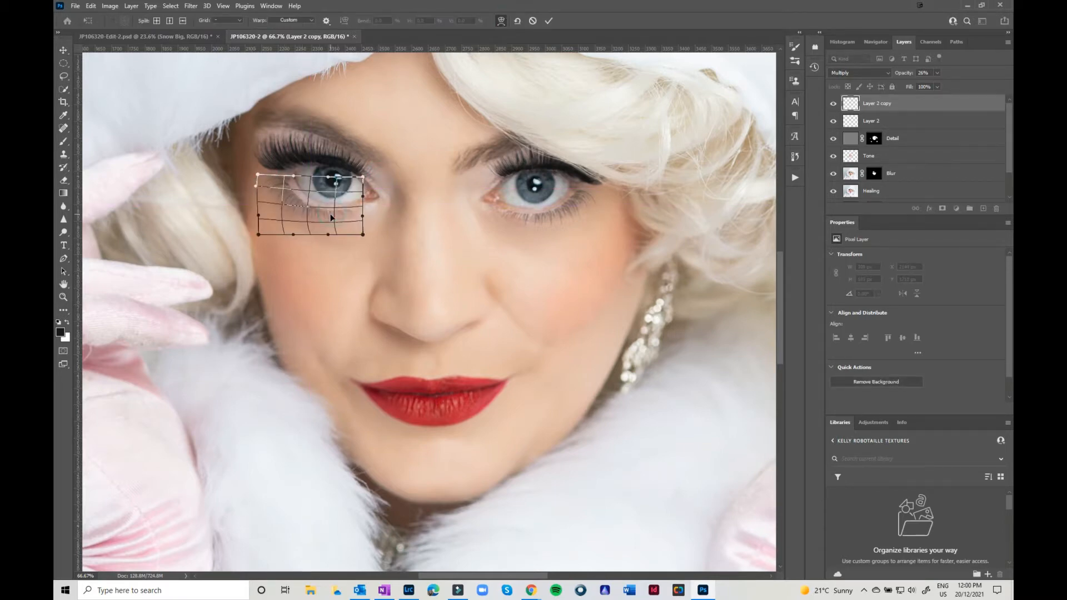
key("Return")
key("alt+bracketleft")
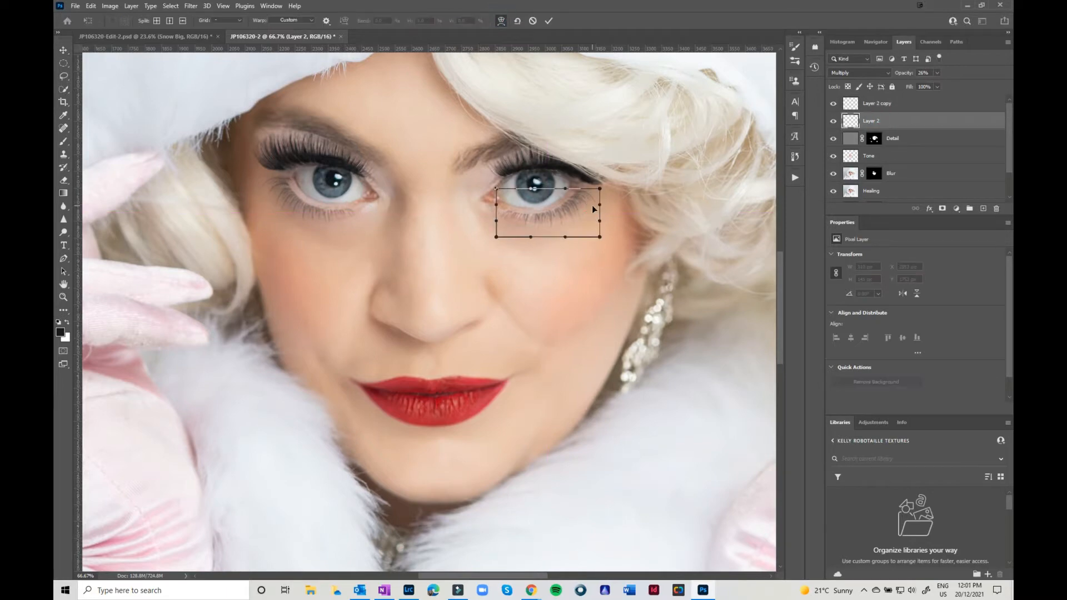
Add a new layer and stamp upper lashes over the eye beside the hair with the eyelashes5 brush at 300 px
key("alt+bracketright")
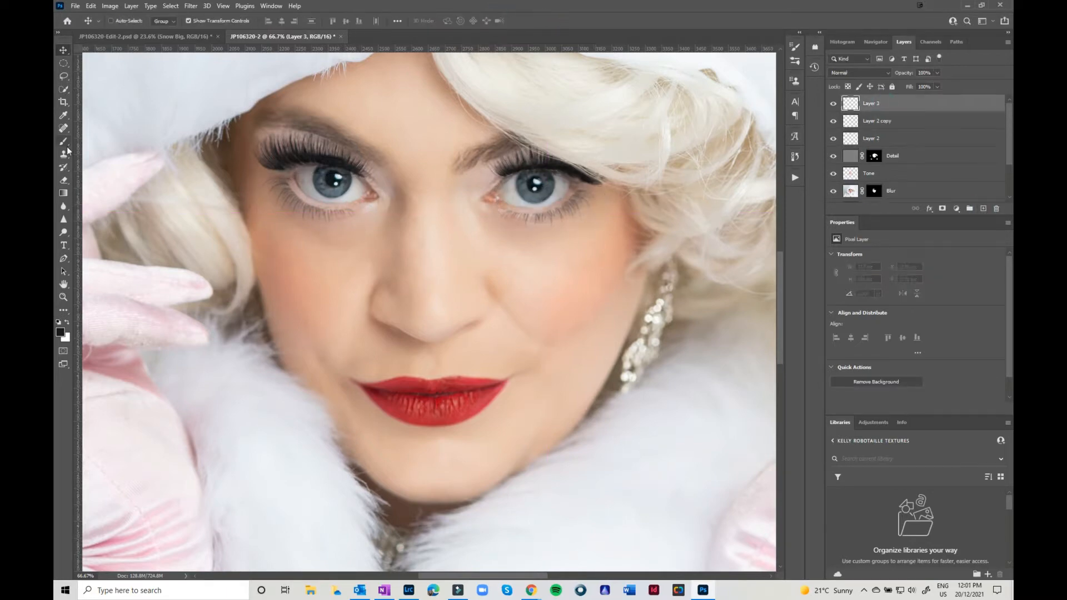
left_click(124, 21)
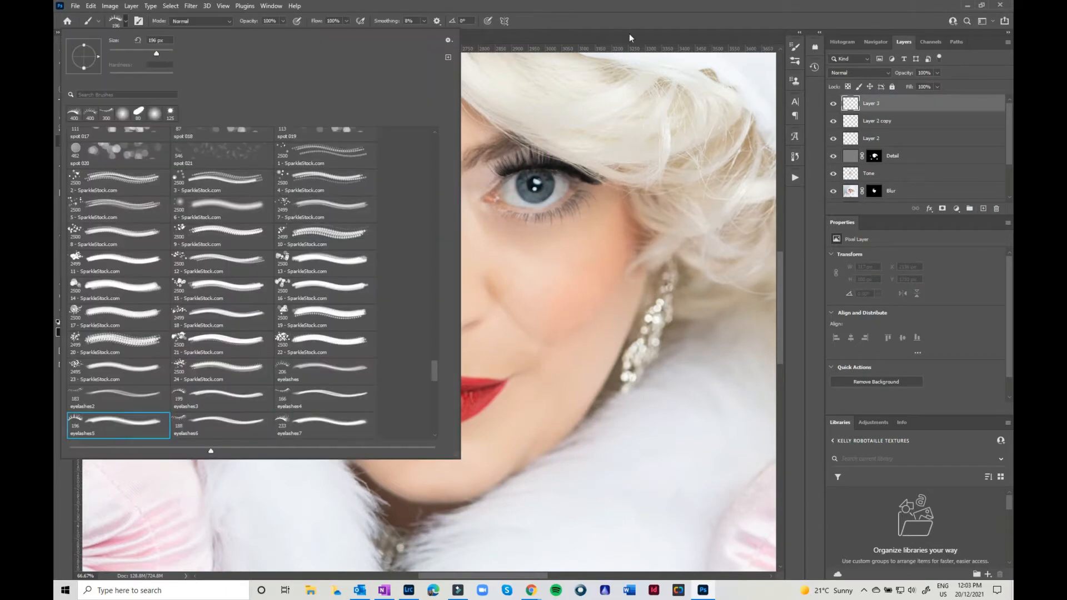
key("Escape")
left_click(555, 155)
Warp the stamped upper lashes on Layer 3 so they follow the curve of the upper lid
key("ctrl+t")
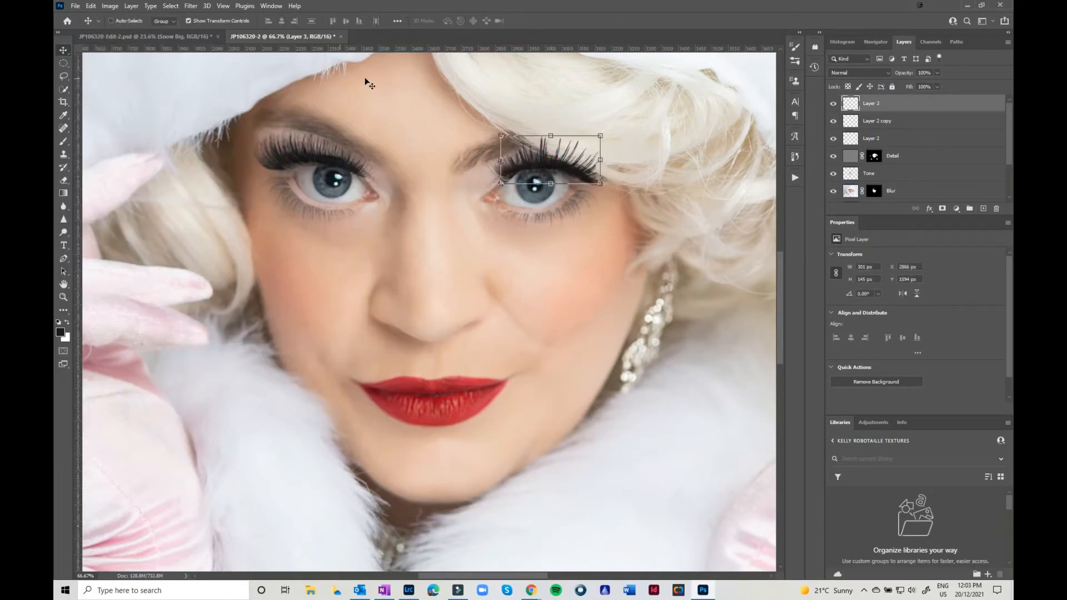
left_click(501, 20)
left_click_drag(501, 183, 502, 176)
left_click_drag(601, 183, 312, 156)
key("Return")
Duplicate the upper-lash layer, flip the copy horizontally and warp it to fit the other eye's upper lid
key("v")
key("ctrl+j")
key("ctrl+t")
right_click(368, 161)
left_click(401, 357)
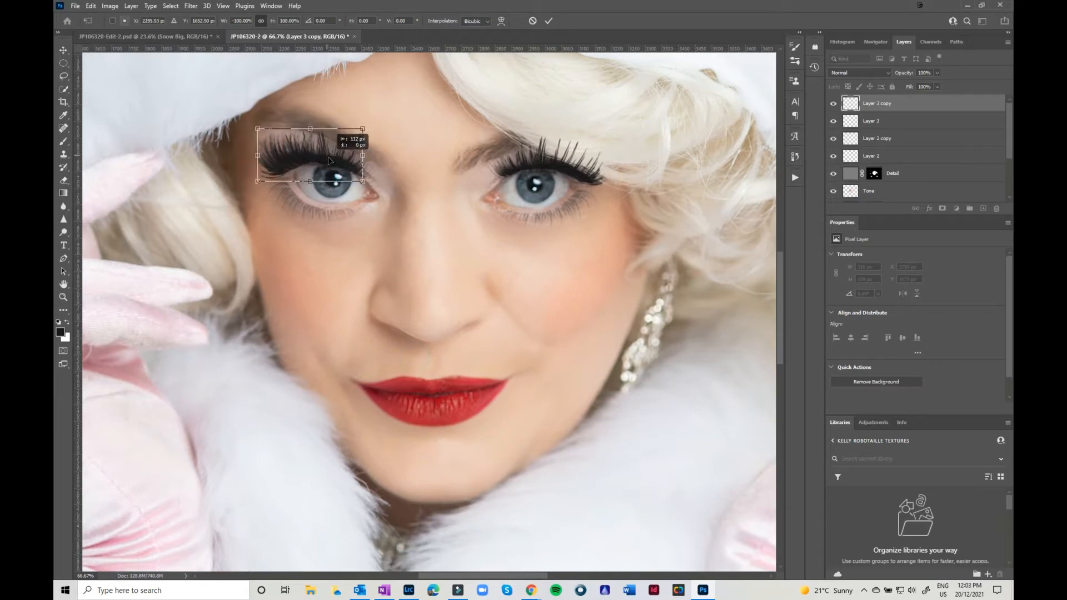
left_click(500, 21)
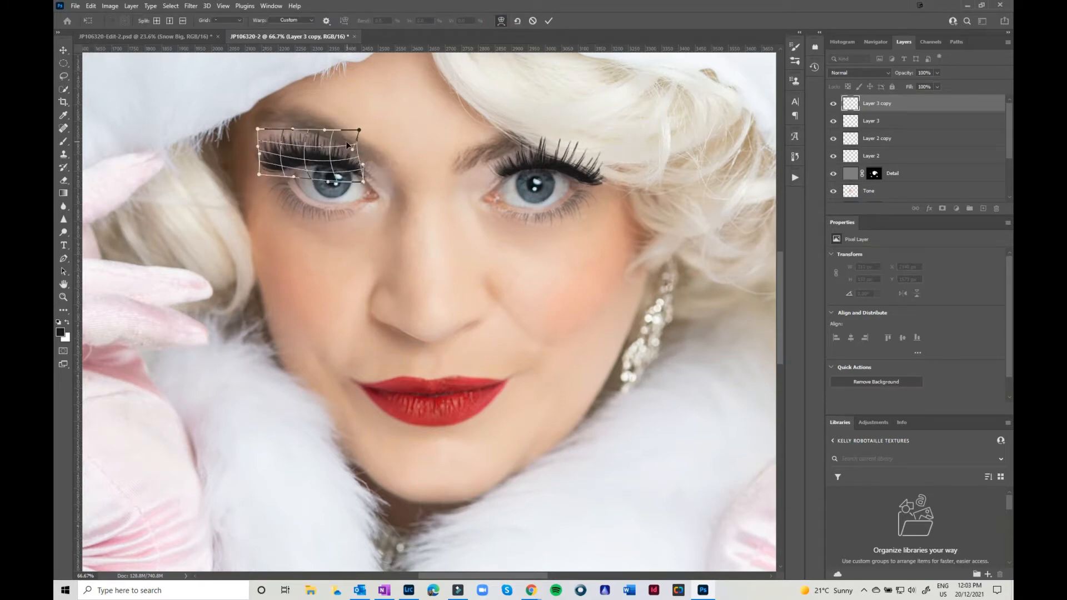
key("Return")
Add a layer mask to Layer 3 and choose a soft round brush for painting on it
left_click(893, 122)
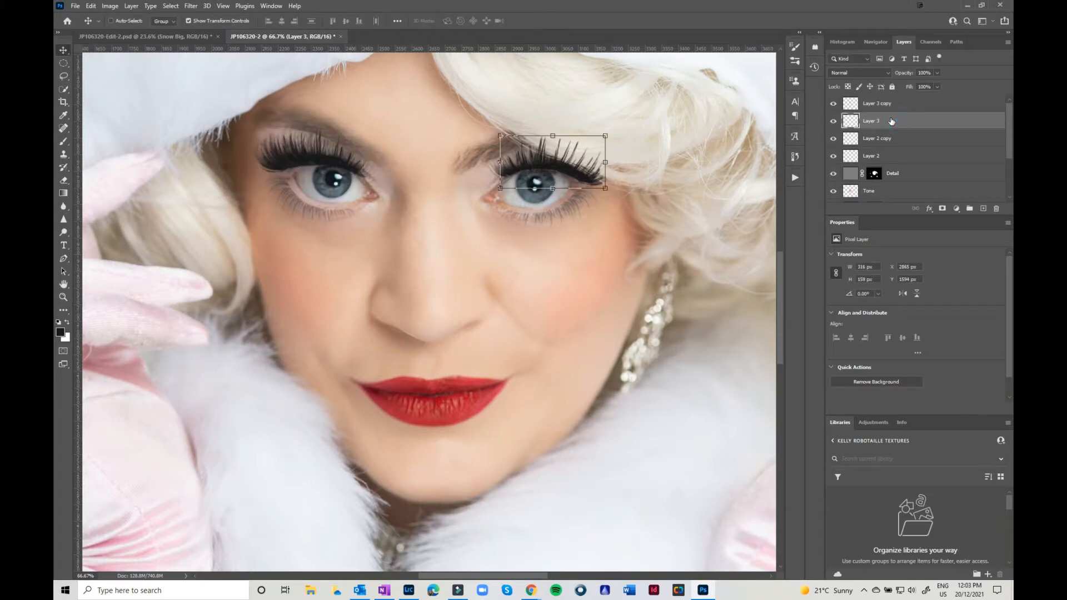
left_click(942, 209)
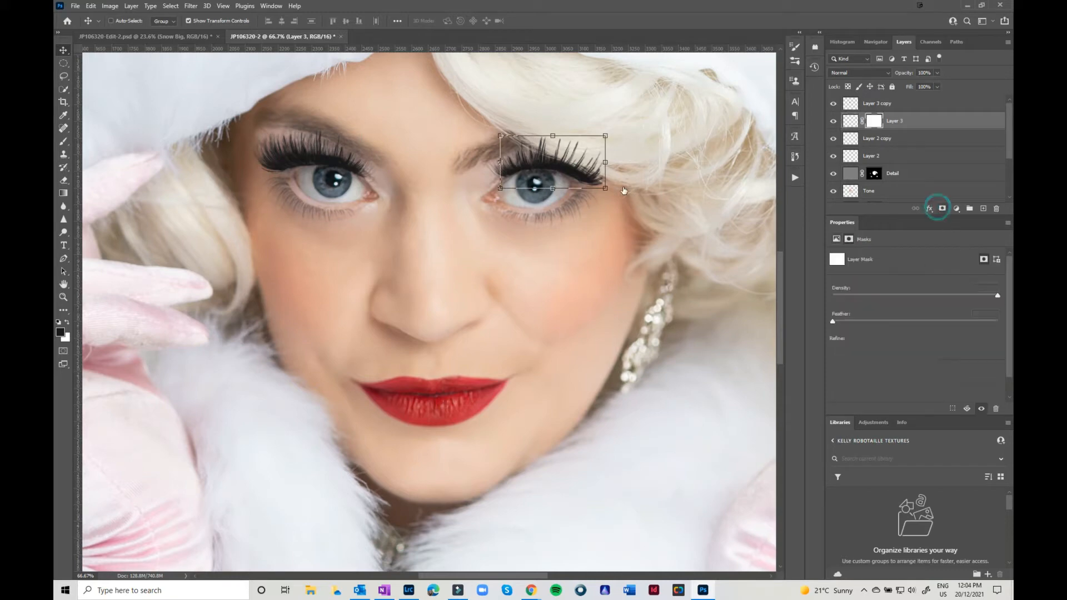
key("b")
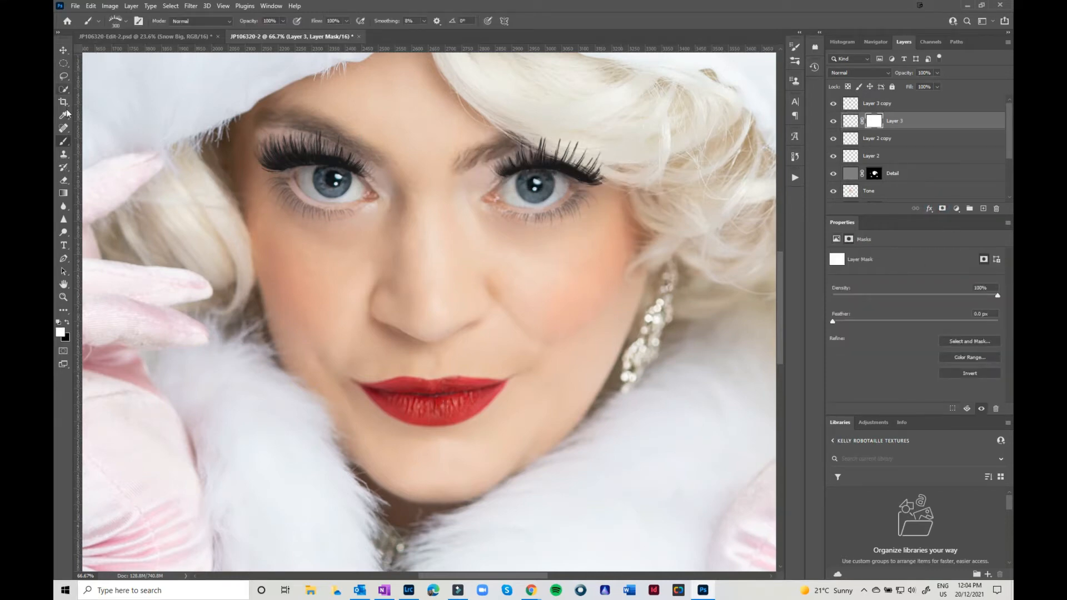
left_click(126, 22)
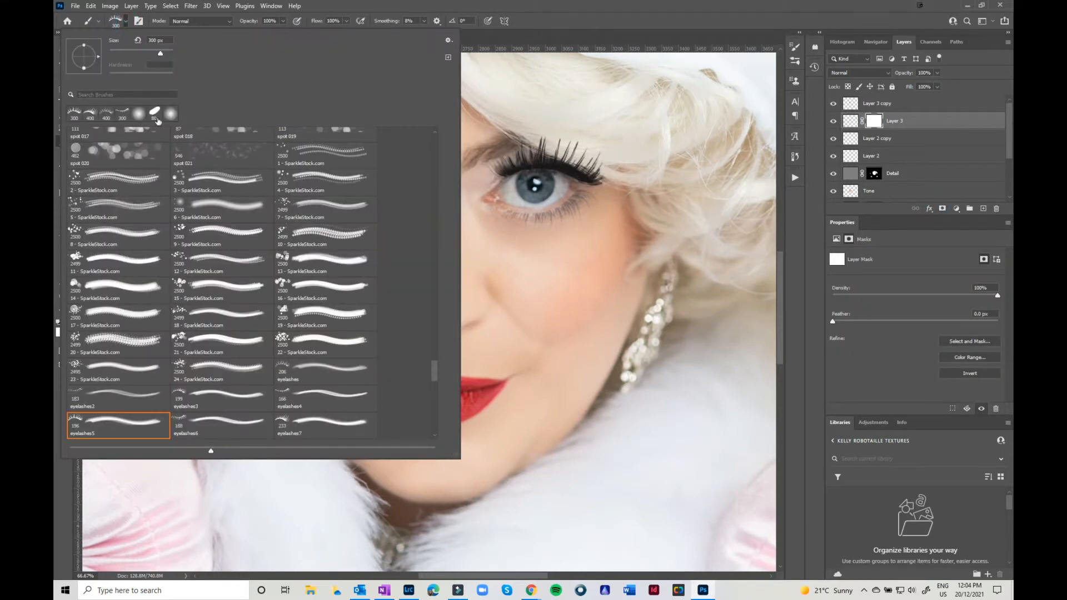
left_click(587, 5)
Paint black on the Layer 3 mask with a 60 px brush to hide the upper lashes that overlap the hair
key("bracketleft")
key("bracketleft")
key("bracketleft")
key("bracketleft")
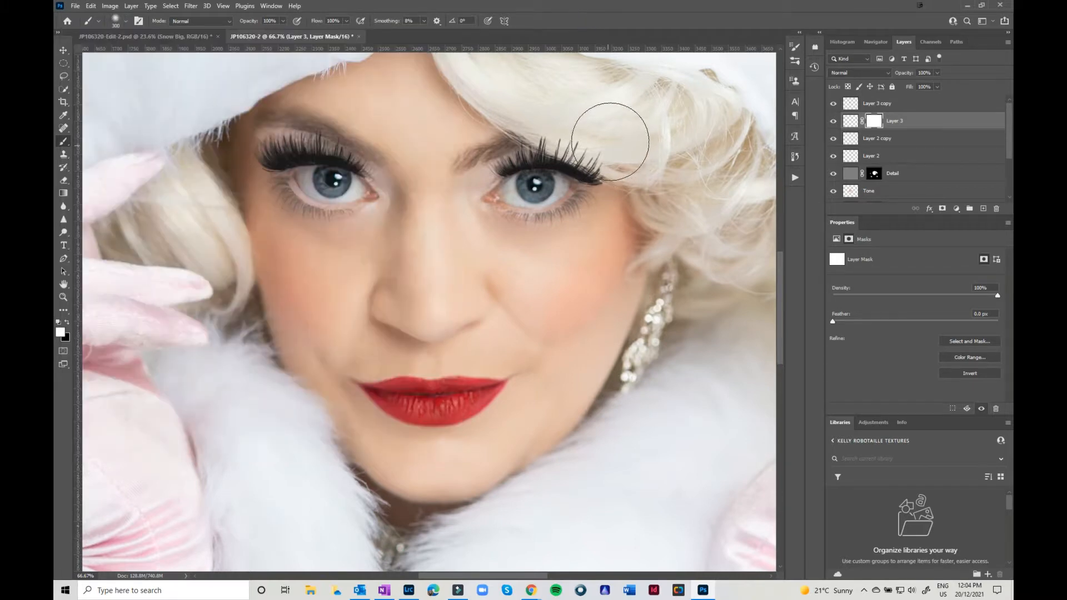
key("bracketleft")
key("bracketleft")
key("bracketleft")
key("bracketleft")
key("bracketleft")
key("bracketleft")
key("x")
mouse_move(590, 156)
left_mouse_down()
mouse_move(616, 177)
mouse_move(552, 147)
mouse_move(576, 150)
mouse_move(539, 148)
mouse_move(572, 158)
left_mouse_up()
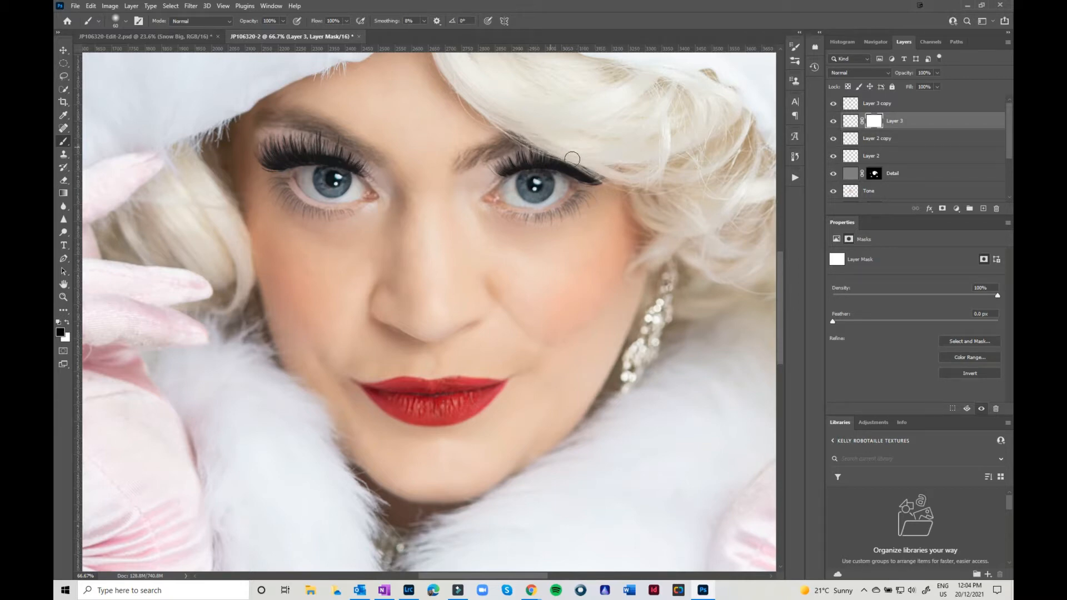
mouse_move(624, 181)
left_mouse_down()
mouse_move(598, 164)
mouse_move(617, 165)
left_mouse_up()
Set Layer 3 to Multiply and reduce its opacity to about 65%
left_click(885, 72)
left_click(863, 114)
left_click(937, 73)
left_click_drag(937, 85, 922, 88)
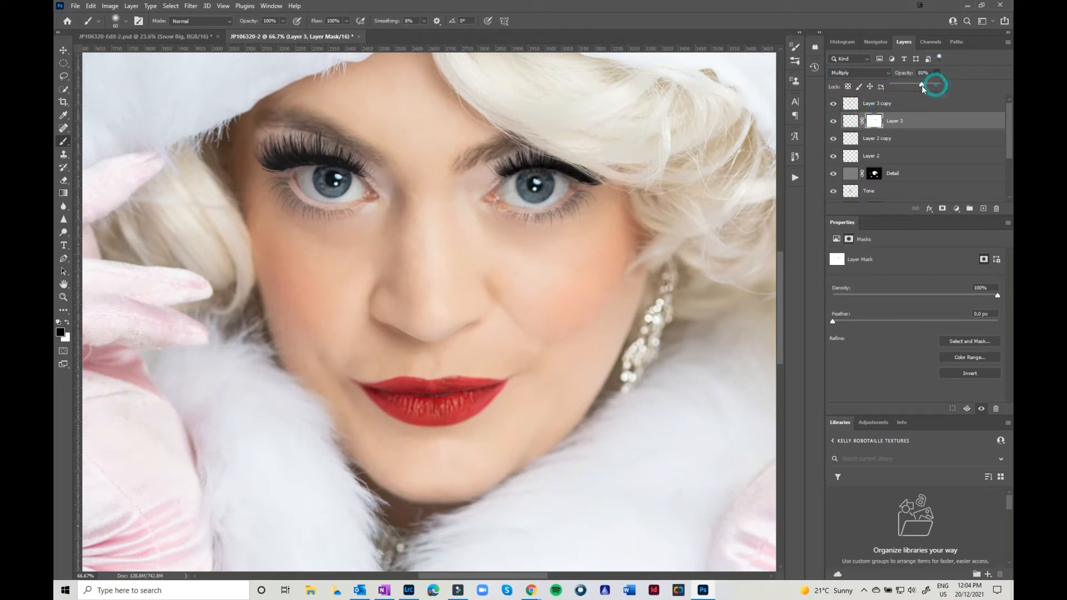
Set the Layer 3 copy to Multiply and reduce its opacity to about 51%
left_click(892, 104)
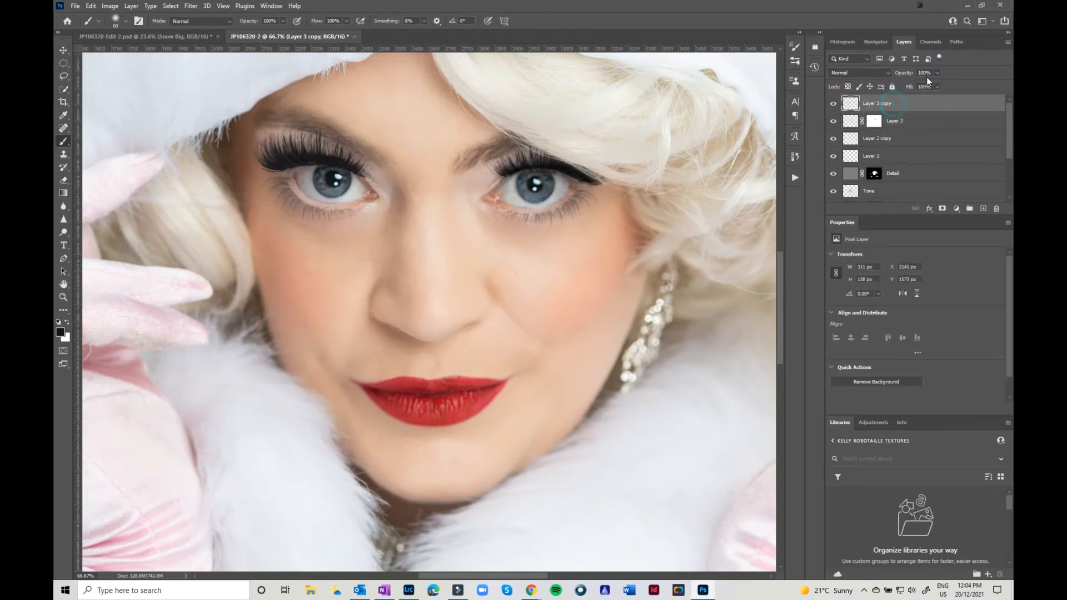
left_click(888, 74)
left_click(863, 113)
left_click(936, 72)
left_click_drag(935, 83, 911, 84)
left_click(909, 108)
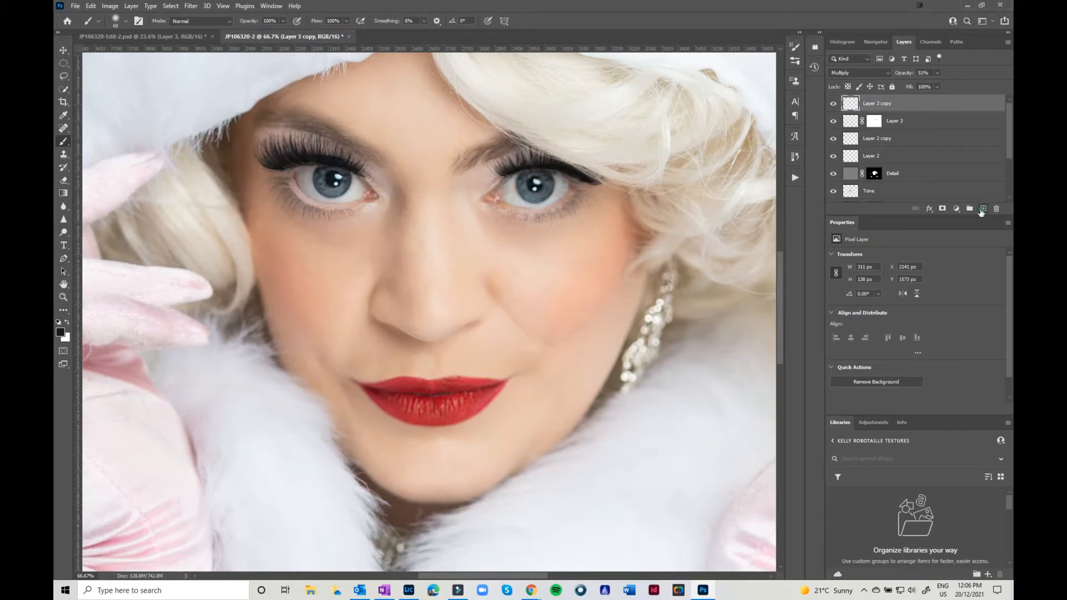
Add a new layer, sample the iris colour and shift the foreground colour to a brighter, more saturated blue
left_click(983, 208)
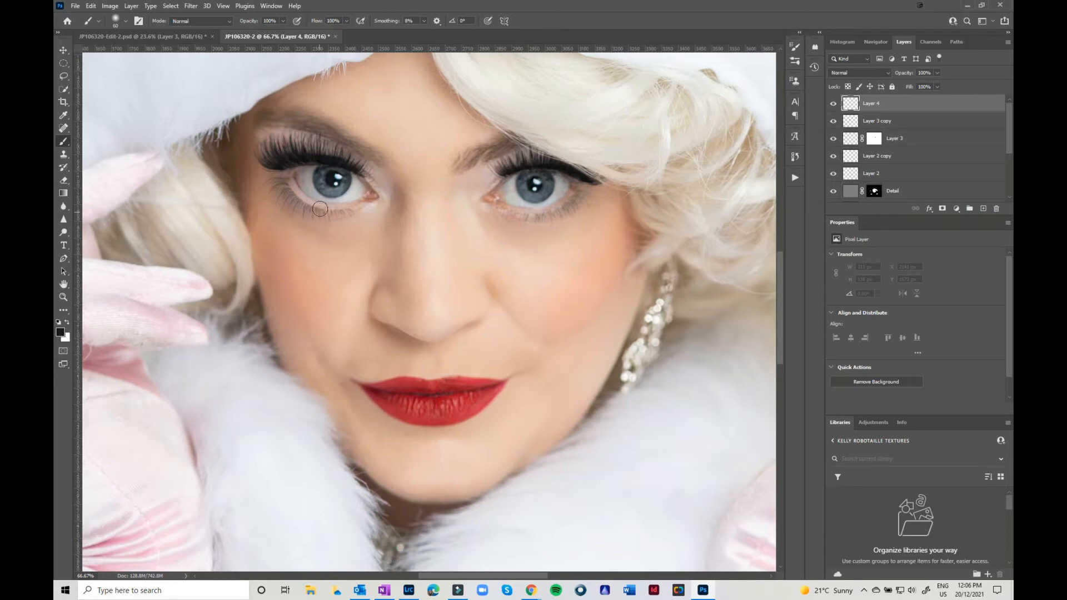
left_click(335, 192, "alt")
key("ctrl+z")
left_click(60, 332)
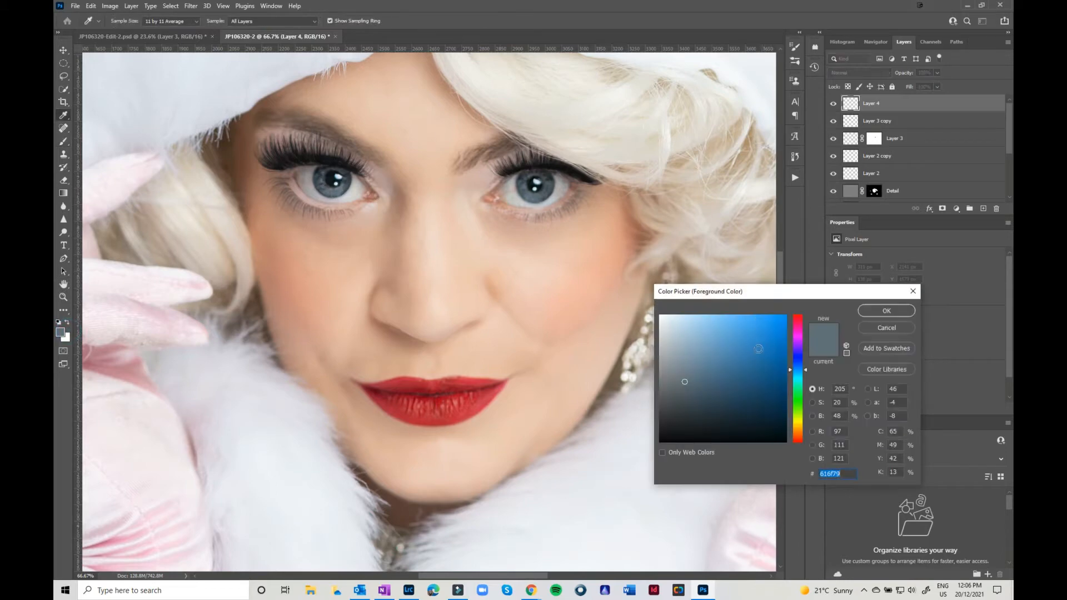
left_click(739, 335)
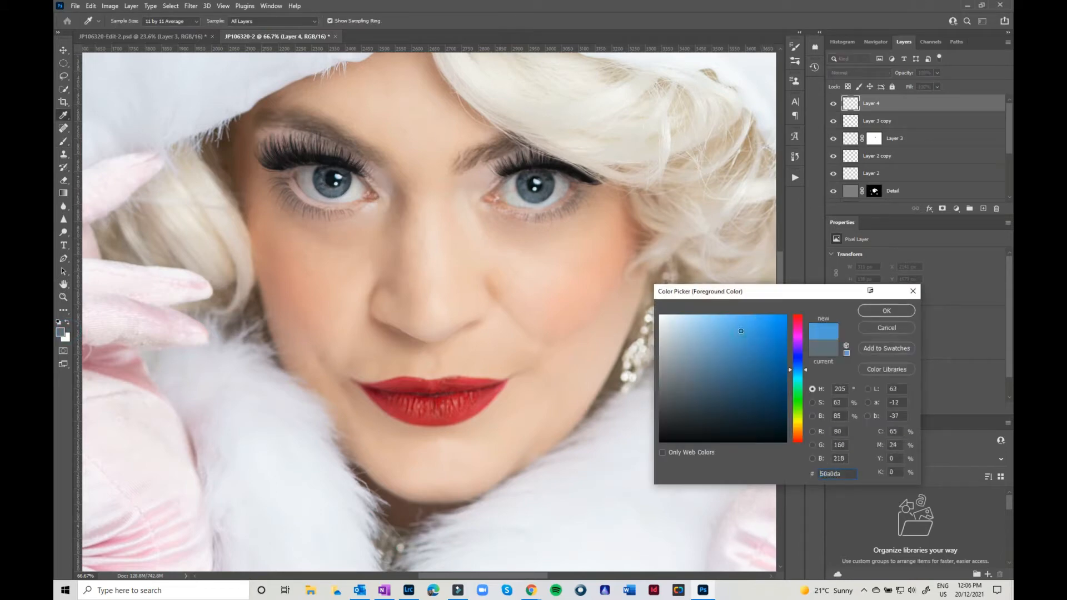
left_click_drag(740, 332, 743, 325)
left_click(886, 310)
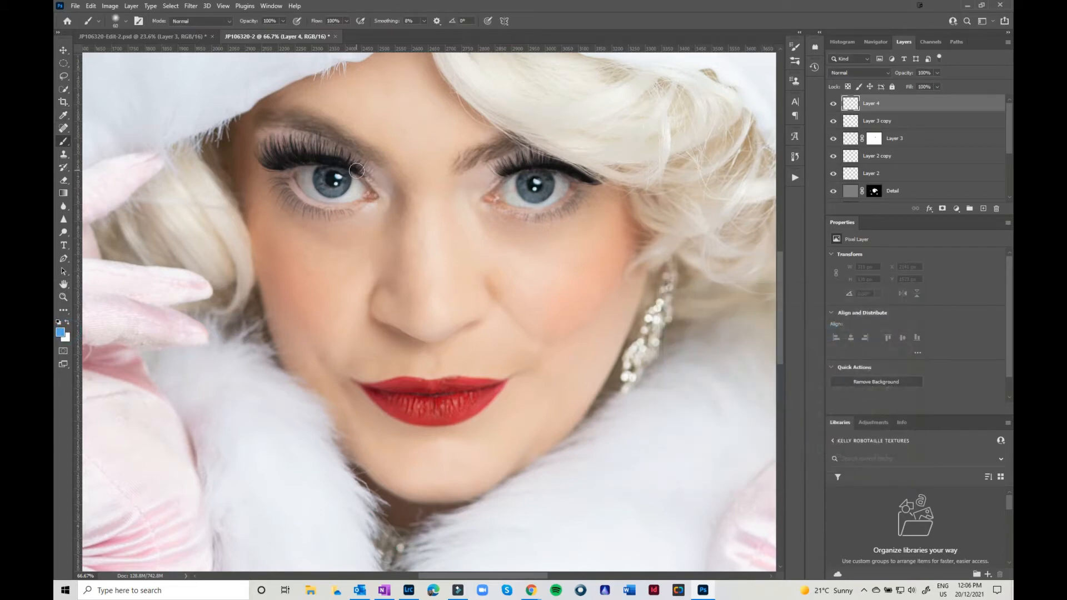
Enlarge the brush to iris size and dab the blue over both irises on Layer 4
key("bracketright")
key("bracketright")
key("bracketright")
key("bracketright")
key("bracketright")
key("bracketright")
left_click(332, 179)
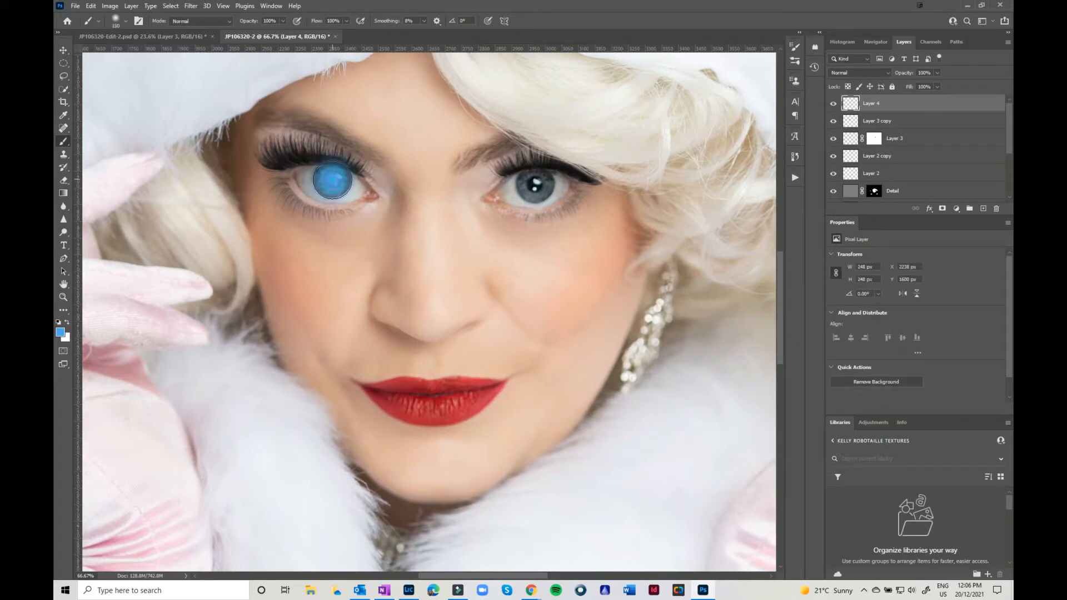
left_click(536, 184)
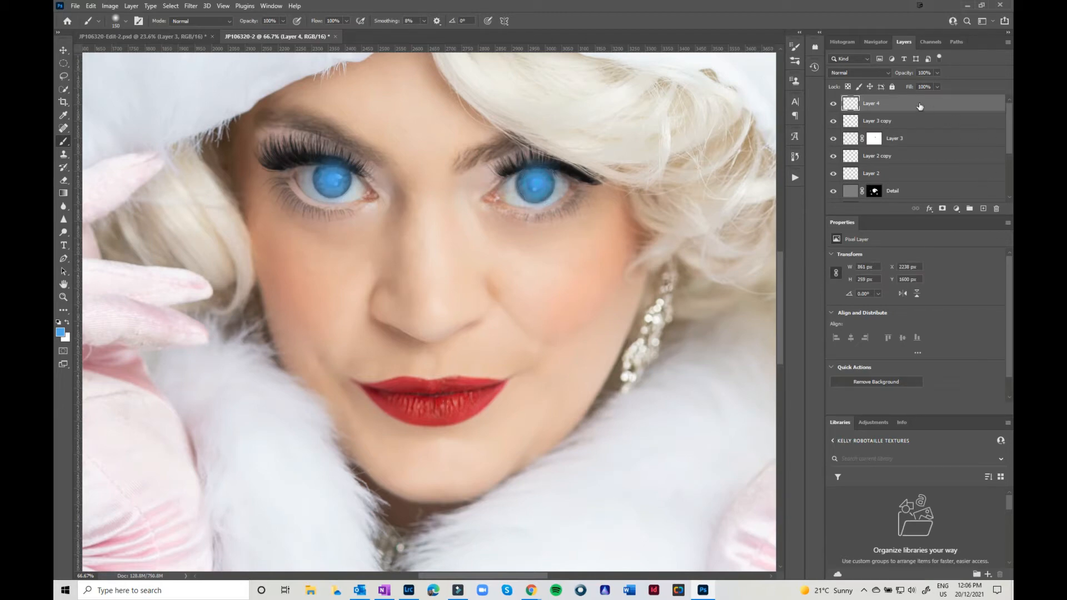
Set Layer 4 to the Color blend mode and erase the blue spilling past the iris edges
left_click(871, 74)
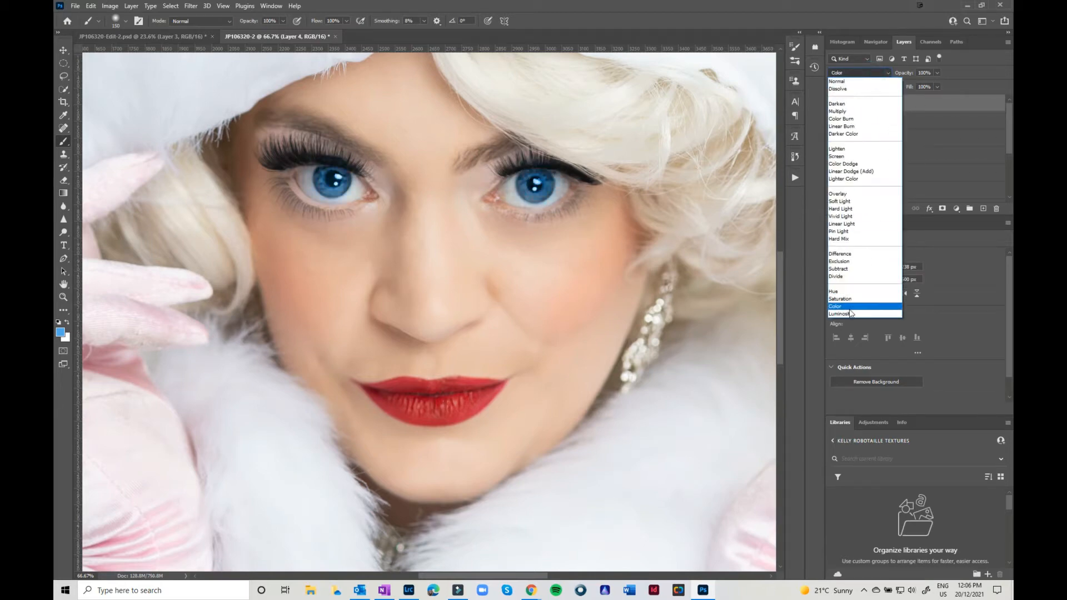
left_click(851, 307)
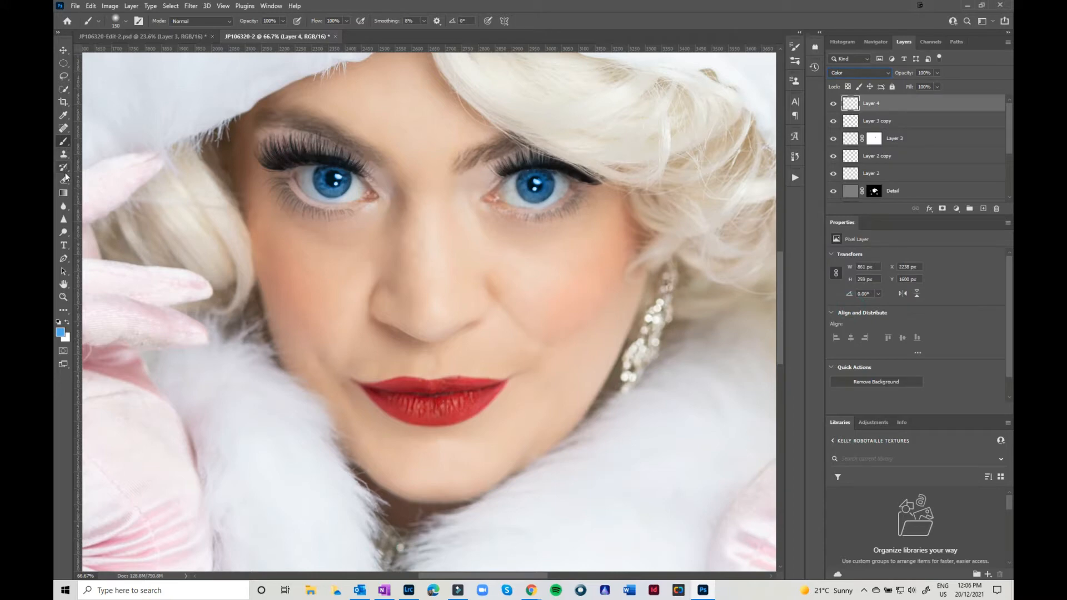
left_click(64, 181)
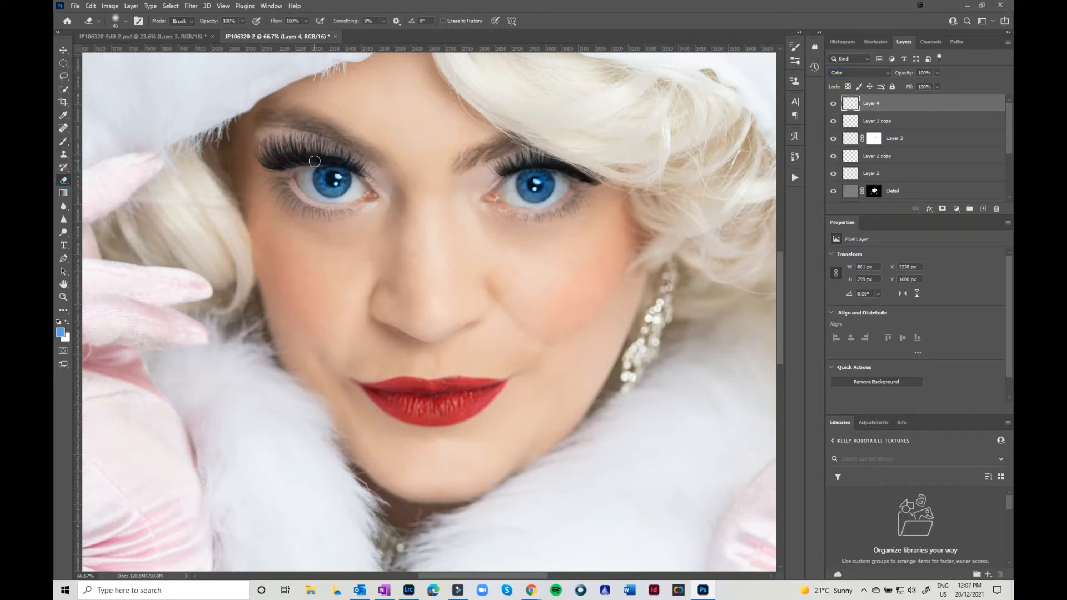
mouse_move(343, 160)
left_mouse_down()
mouse_move(362, 174)
mouse_move(319, 160)
mouse_move(305, 163)
mouse_move(306, 184)
left_mouse_up()
Lower Layer 4's opacity to about 32%
left_click(937, 73)
left_click_drag(906, 85, 902, 86)
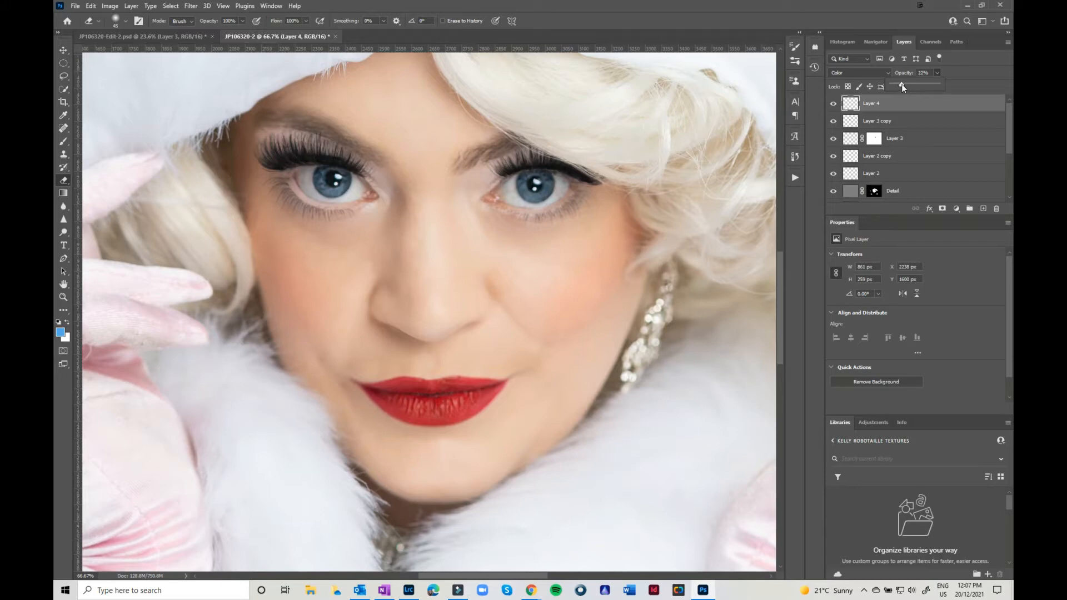
left_click_drag(902, 88, 907, 87)
Add a Curves adjustment layer, raise its midtones to brighten the image, and invert its mask to black
left_click(955, 209)
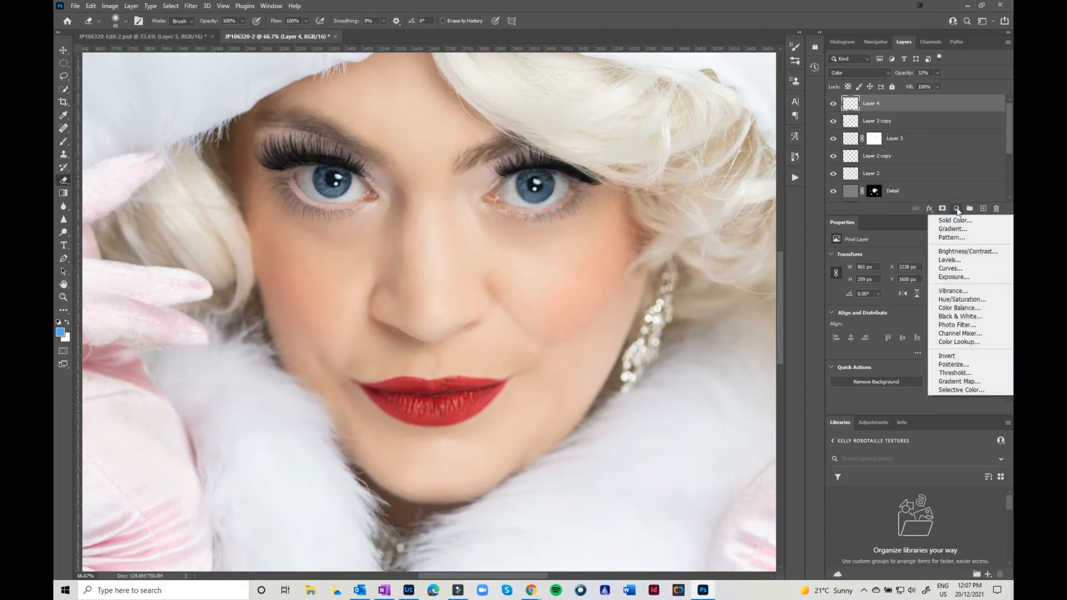
left_click(960, 271)
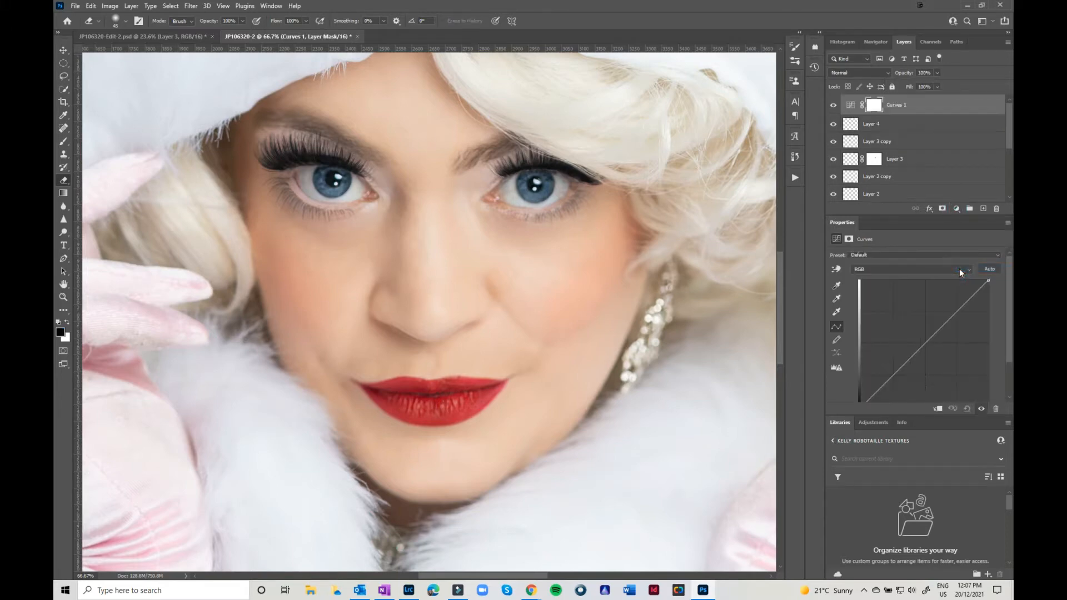
left_click_drag(926, 343, 923, 318)
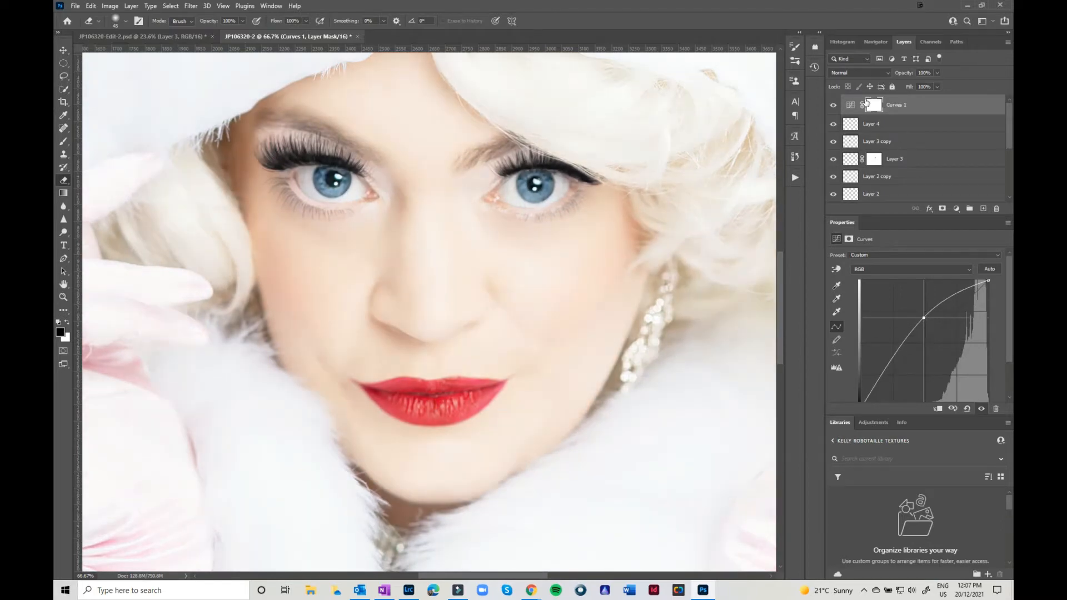
key("ctrl+i")
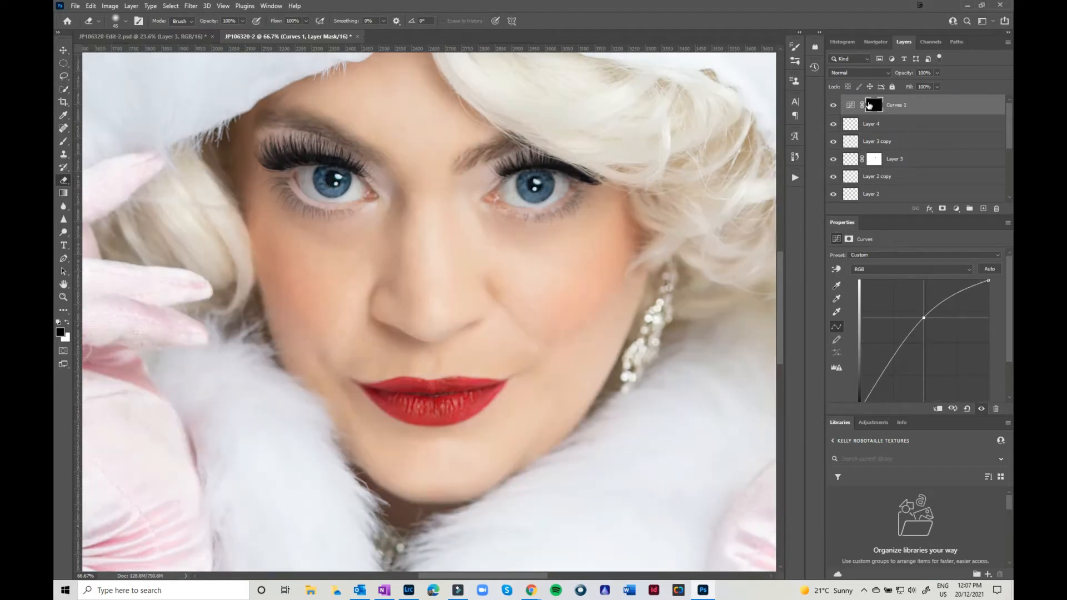
Paint both irises white on the Curves mask with a small soft brush to brighten them
left_click(63, 141)
key("x")
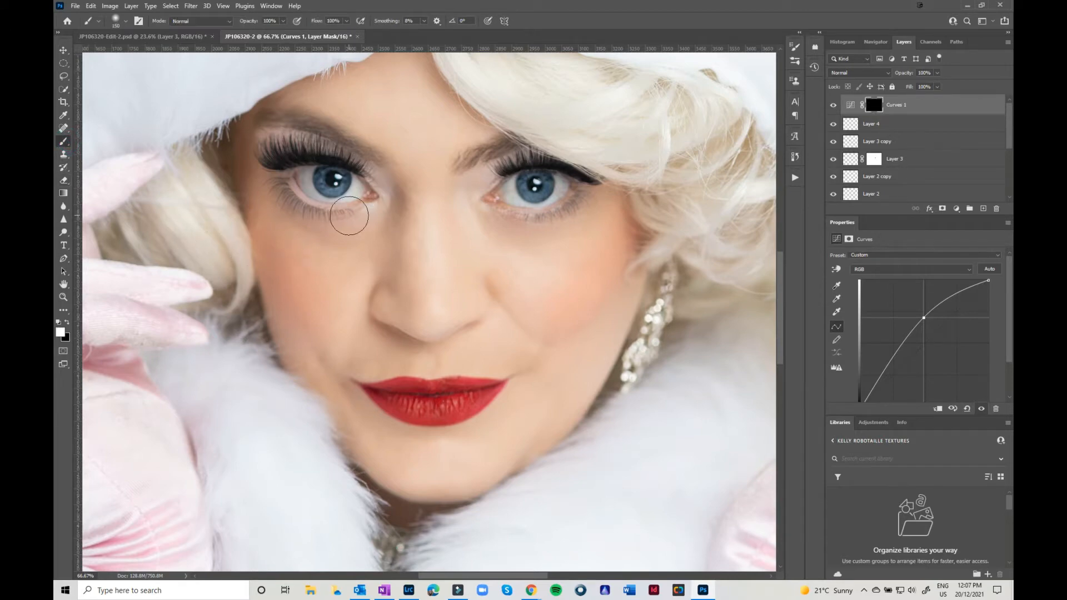
key("bracketleft")
key("bracketleft")
key("bracketleft")
key("bracketleft")
key("bracketleft")
key("bracketleft")
left_click_drag(320, 180, 341, 179)
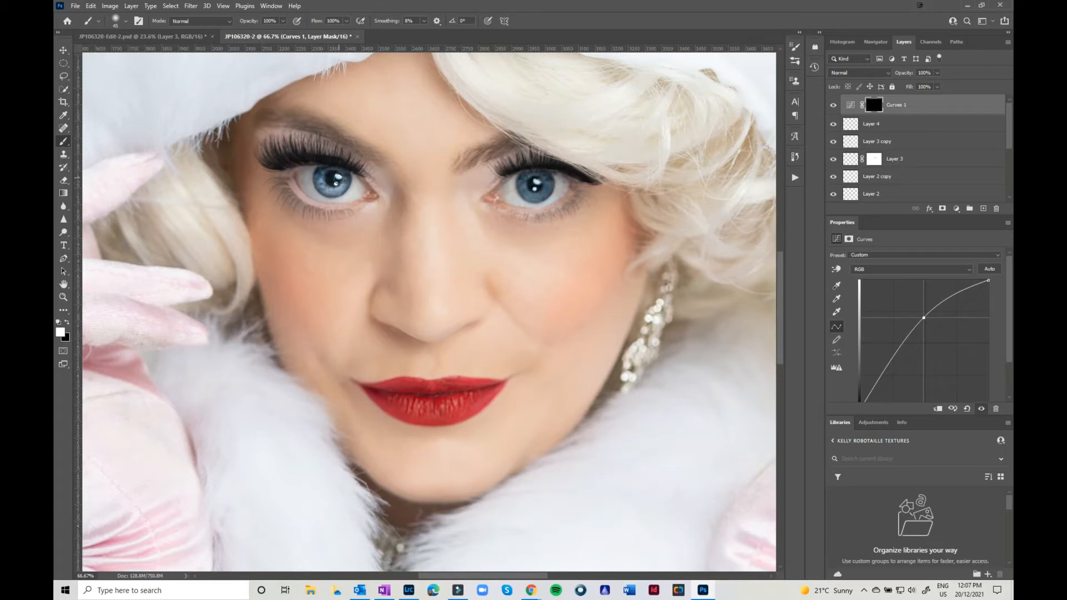
mouse_move(525, 188)
left_mouse_down()
mouse_move(544, 192)
mouse_move(531, 178)
mouse_move(547, 175)
mouse_move(550, 194)
mouse_move(523, 183)
left_mouse_up()
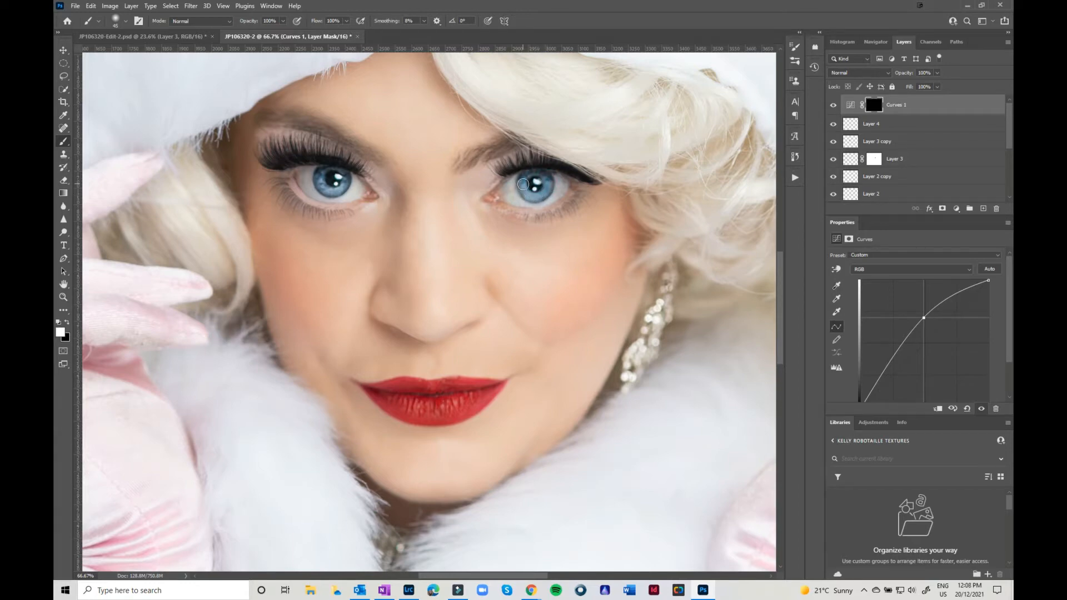
mouse_move(321, 182)
left_mouse_down()
mouse_move(328, 172)
mouse_move(343, 191)
mouse_move(347, 180)
left_mouse_up()
Lower the Curves layer's opacity to about 61%, judging it against the whole portrait
key("ctrl+0")
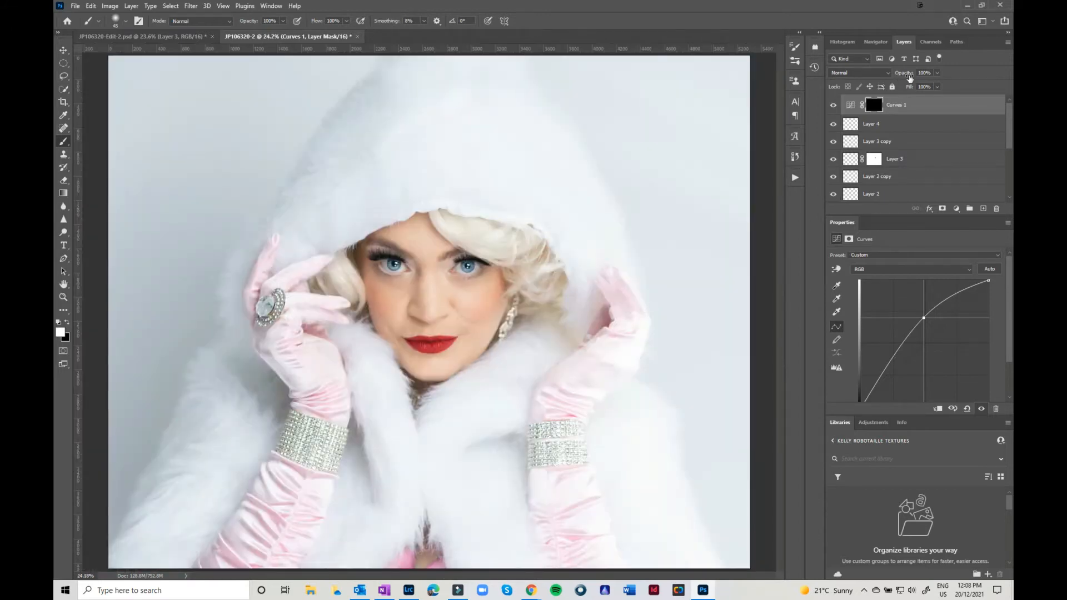
left_click(937, 73)
left_click_drag(941, 85, 920, 90)
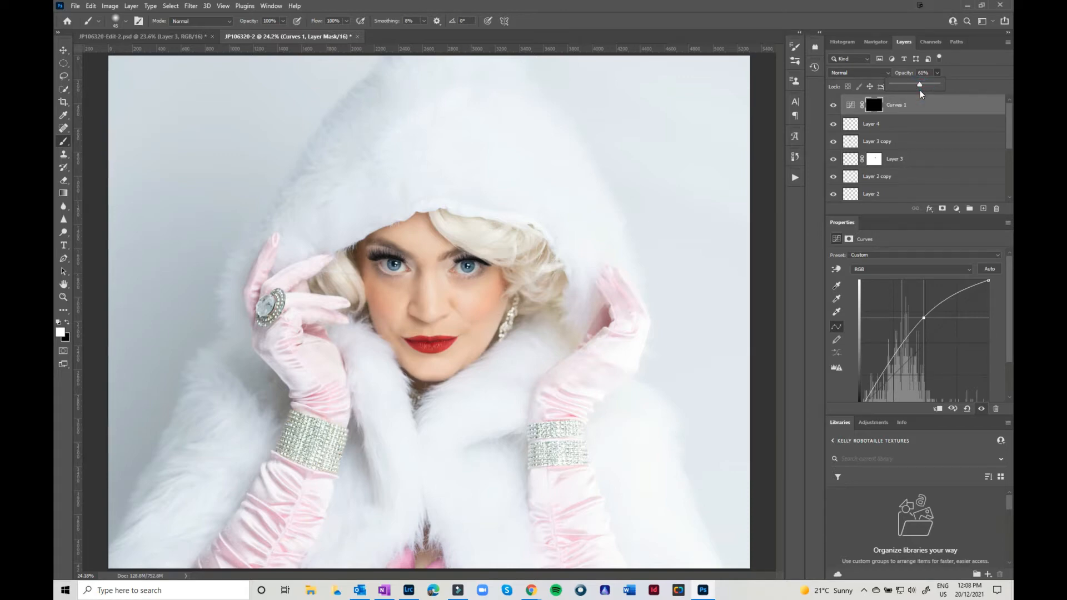
Group the layers from Curves 1 down to Layer 2 and name the group Eyes
left_click(895, 105)
left_click(911, 177)
scroll(911, 176, "down", 3)
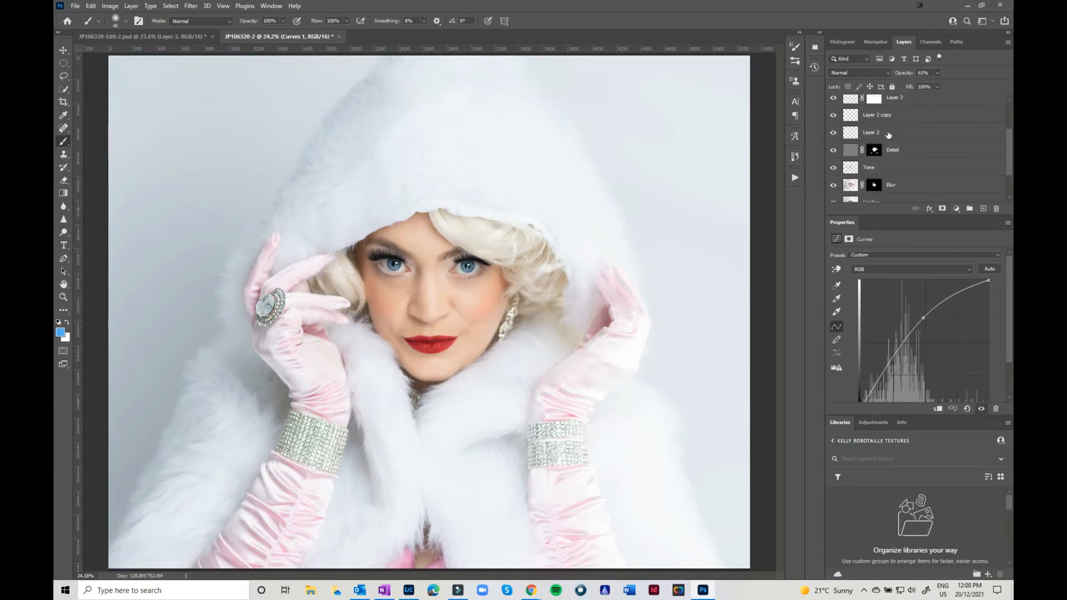
left_click(888, 132, "shift")
left_click(970, 208)
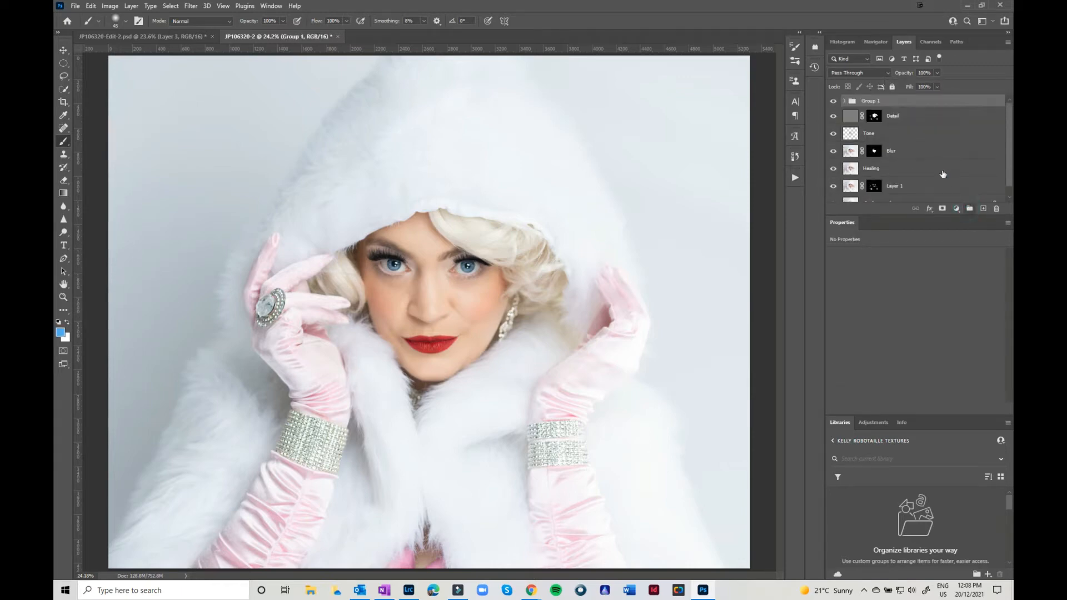
double_click(868, 100)
type("Eyes")
key("Return")
Add a new layer above the Eyes group, make white the foreground colour and open the brush presets
left_click(983, 208)
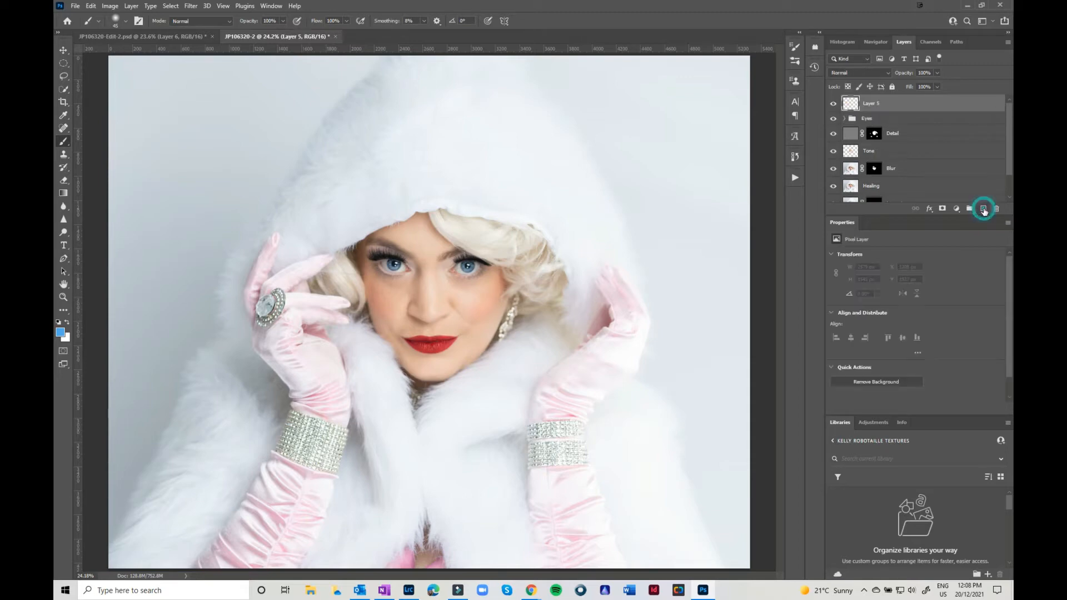
left_click(67, 323)
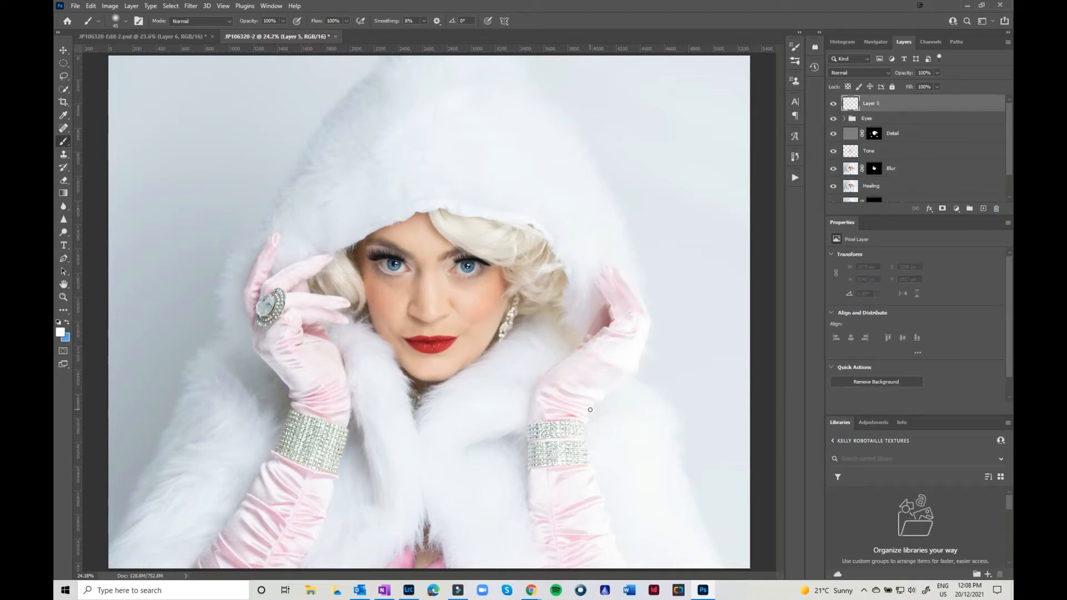
left_click(126, 22)
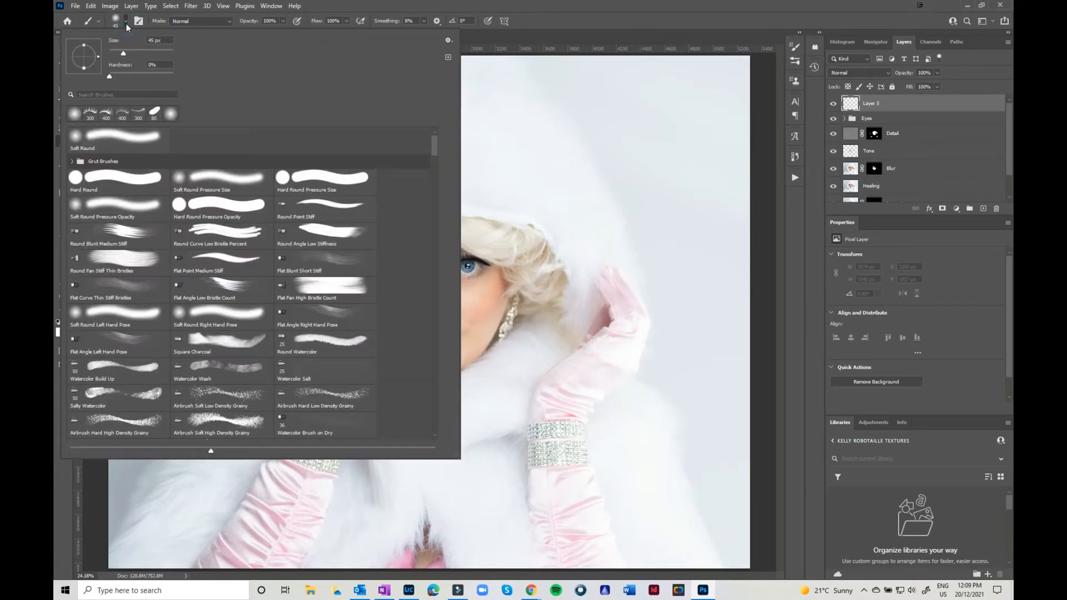
left_click(112, 93)
type("spark")
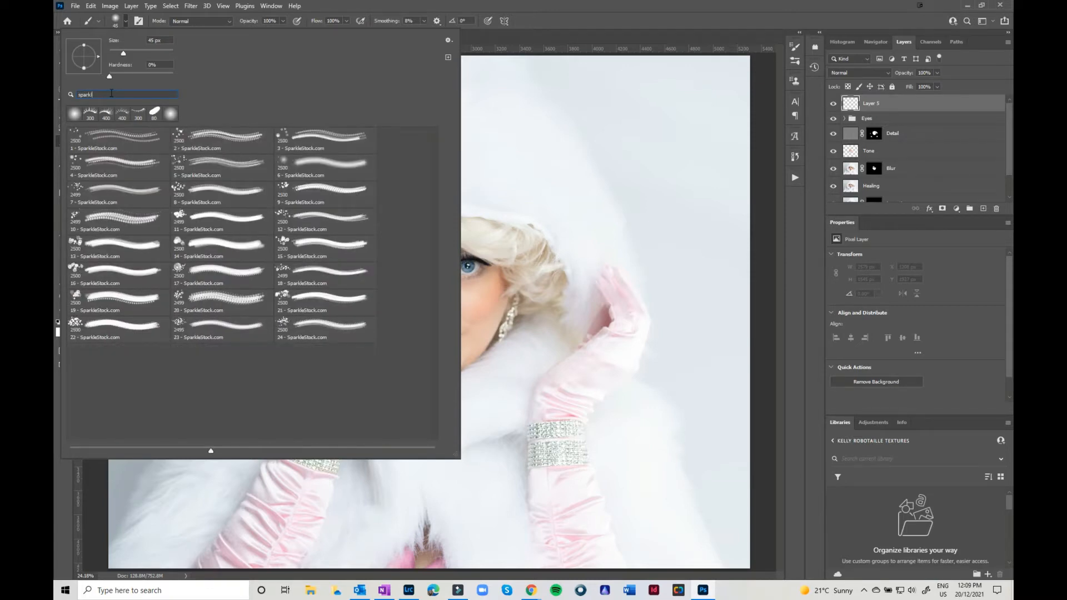
key("BackSpace")
key("BackSpace")
key("BackSpace")
key("BackSpace")
key("BackSpace")
Choose the Spikey Across brush, test it on the bracelet, undo the dab and reduce the size to 150 px
left_click(335, 251)
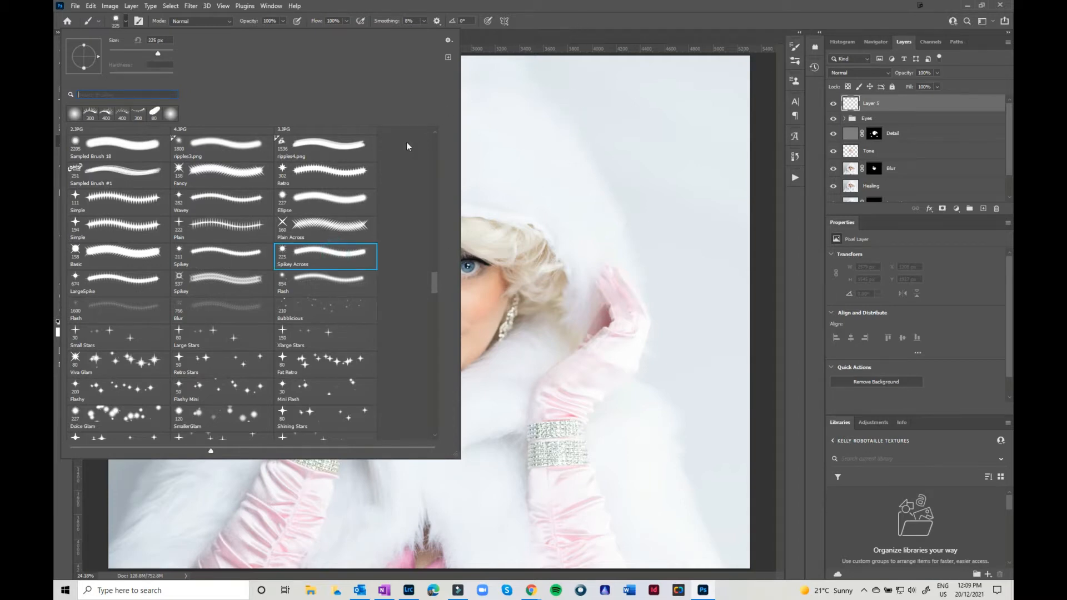
left_click(566, 25)
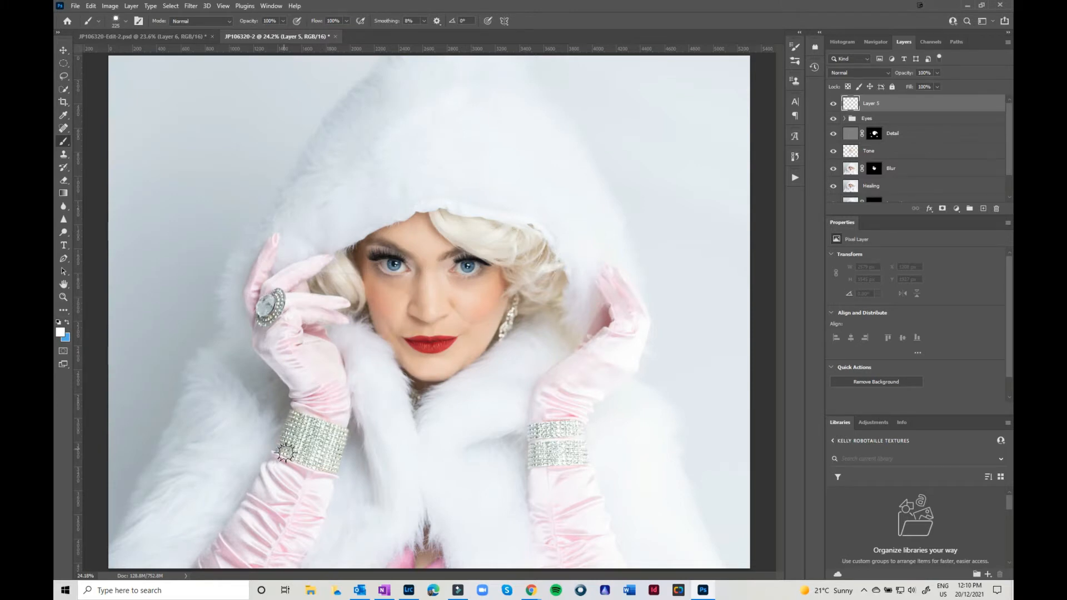
left_click(304, 421)
key("ctrl+z")
key("bracketleft")
key("bracketleft")
key("bracketleft")
Stamp white sparkles on the ring, both bracelets and the earring on Layer 5
left_click(308, 421)
left_click(271, 297)
left_click(262, 322)
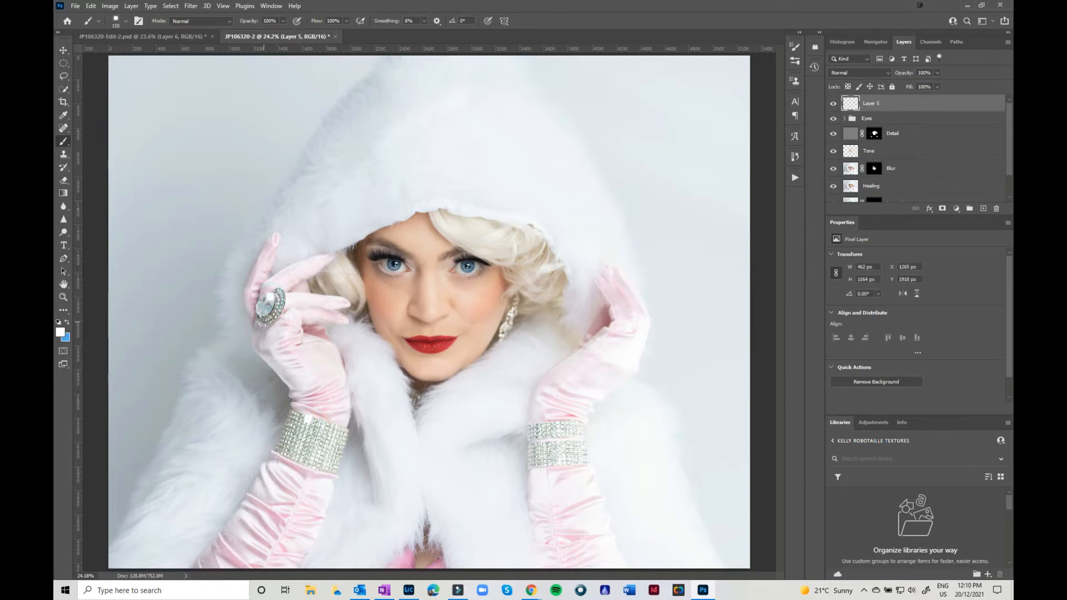
left_click(300, 454)
left_click(557, 422)
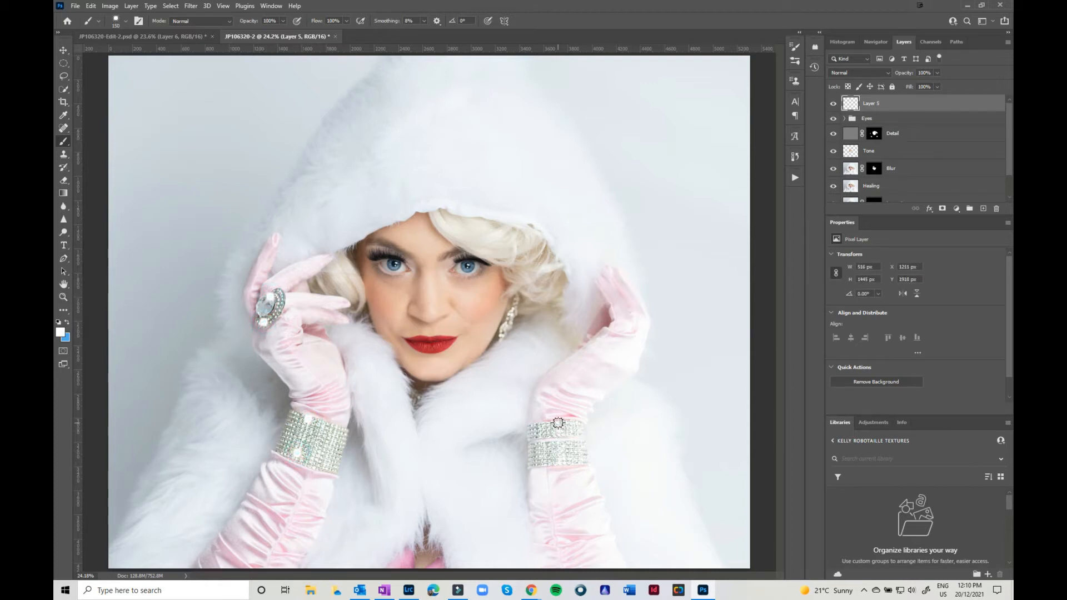
left_click(560, 459)
left_click(513, 312)
left_click(503, 337)
Preview other blend modes for the sparkle layer, keep Normal and lower its opacity slightly
left_click(866, 73)
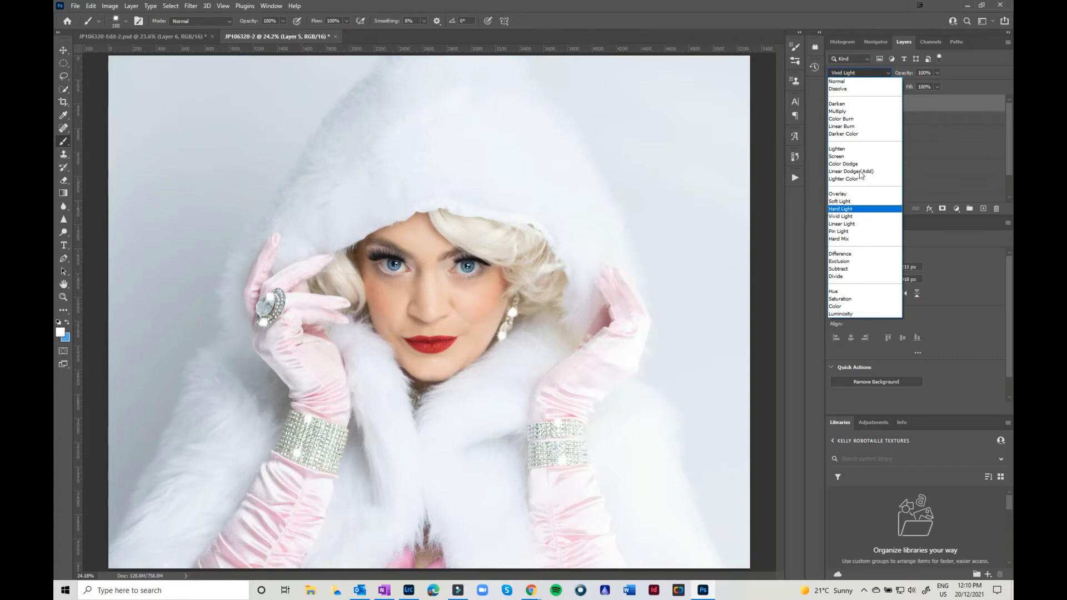
left_click(850, 82)
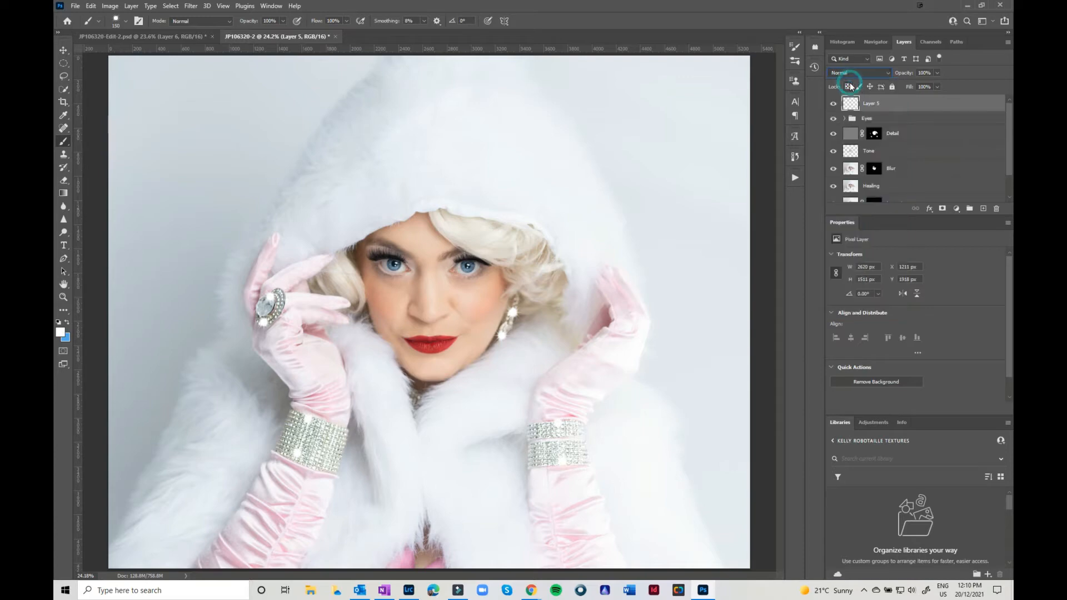
left_click(936, 72)
left_click_drag(936, 86, 932, 87)
Stamp all visible layers into a new top layer and open it in the Alien Skin Exposure X3 filter
key("ctrl+alt+shift+e")
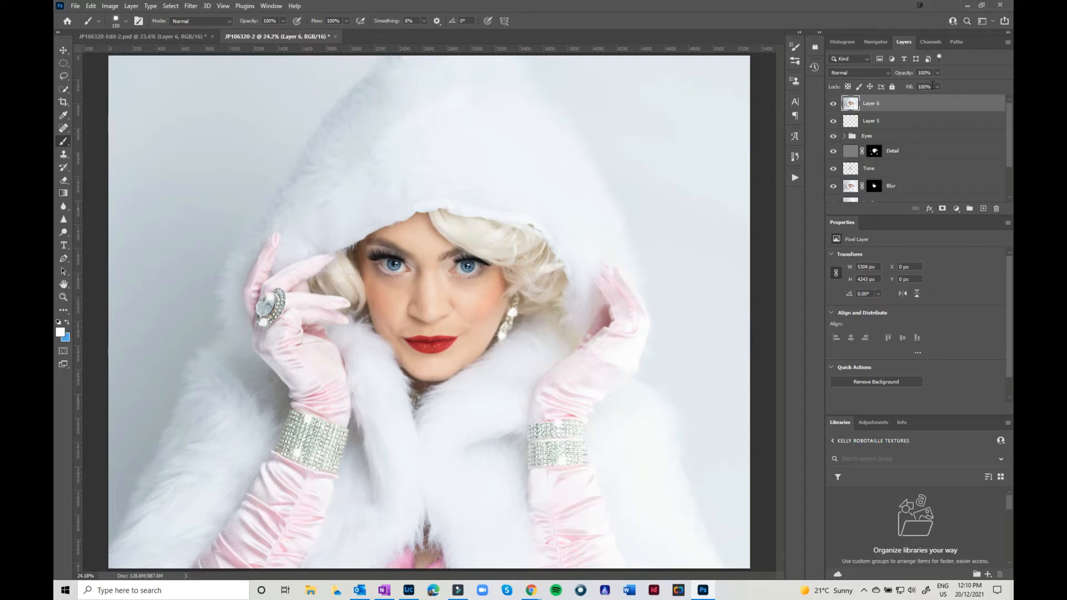
left_click(190, 6)
mouse_move(244, 238)
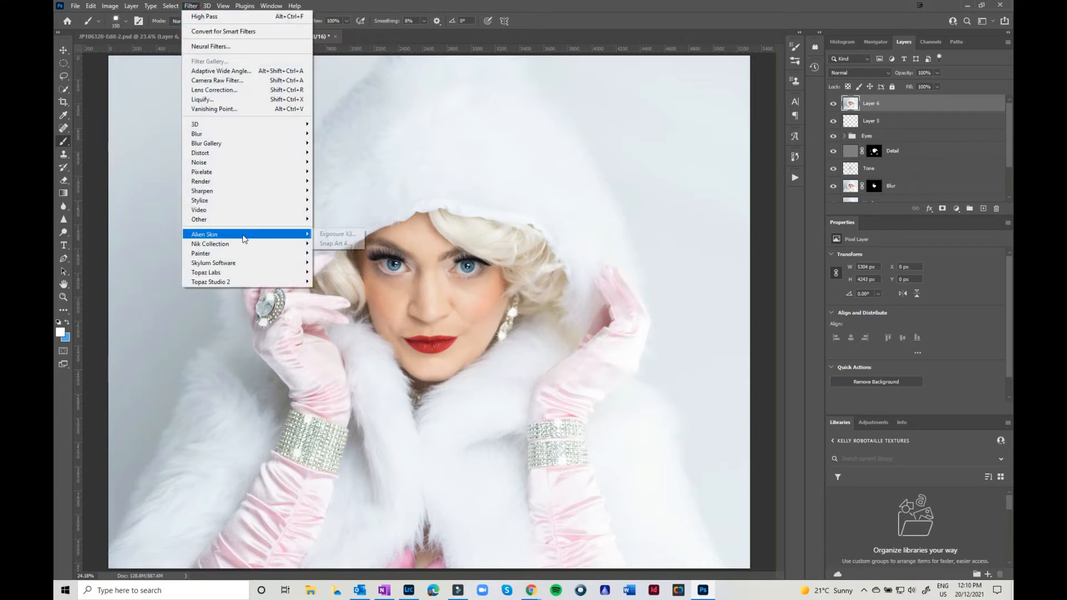
left_click(320, 236)
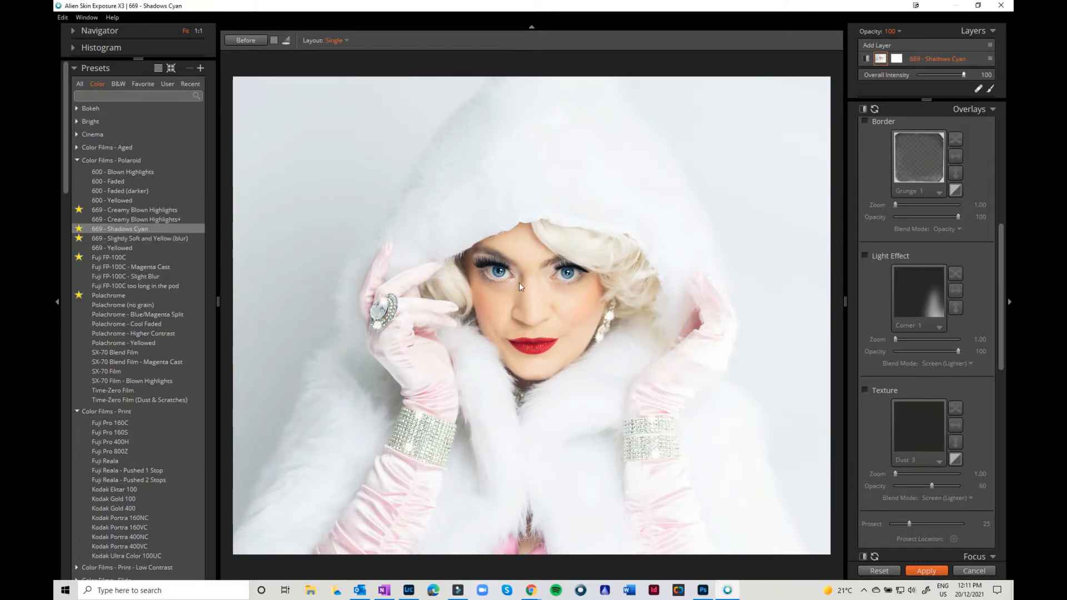
Compare the portrait with its unfiltered version and apply the 669 - Shadows Cyan preset
left_click(249, 41)
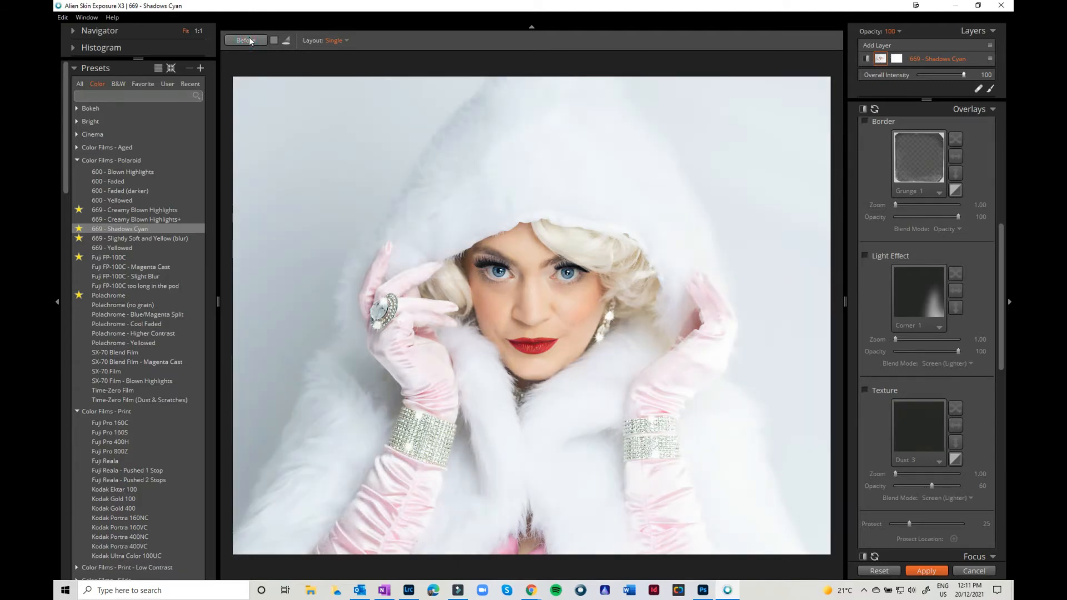
left_click(250, 41)
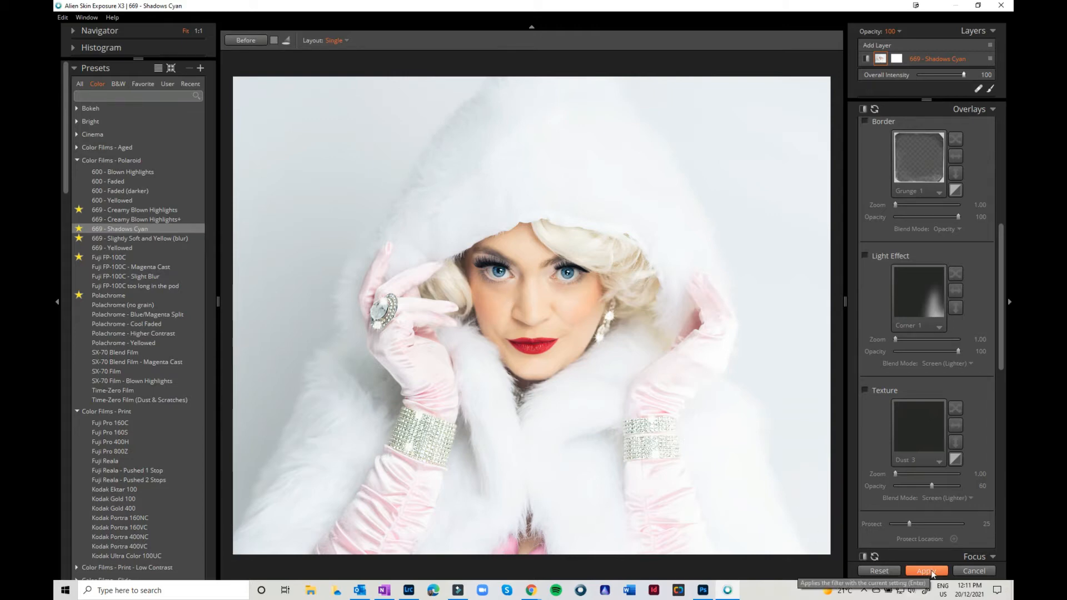
left_click(926, 571)
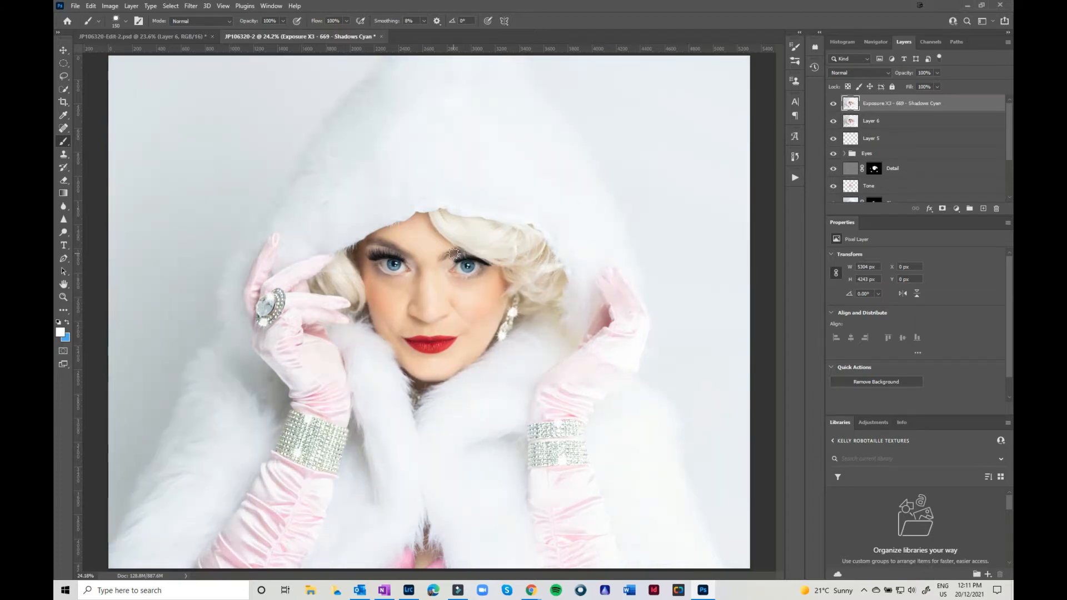
left_click(125, 20)
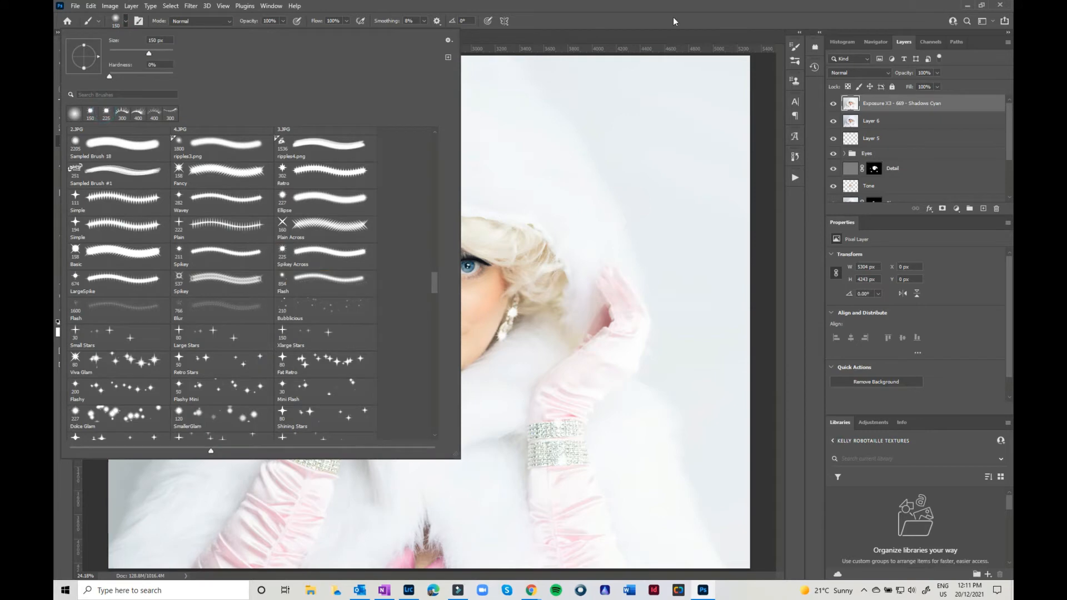
left_click(655, 22)
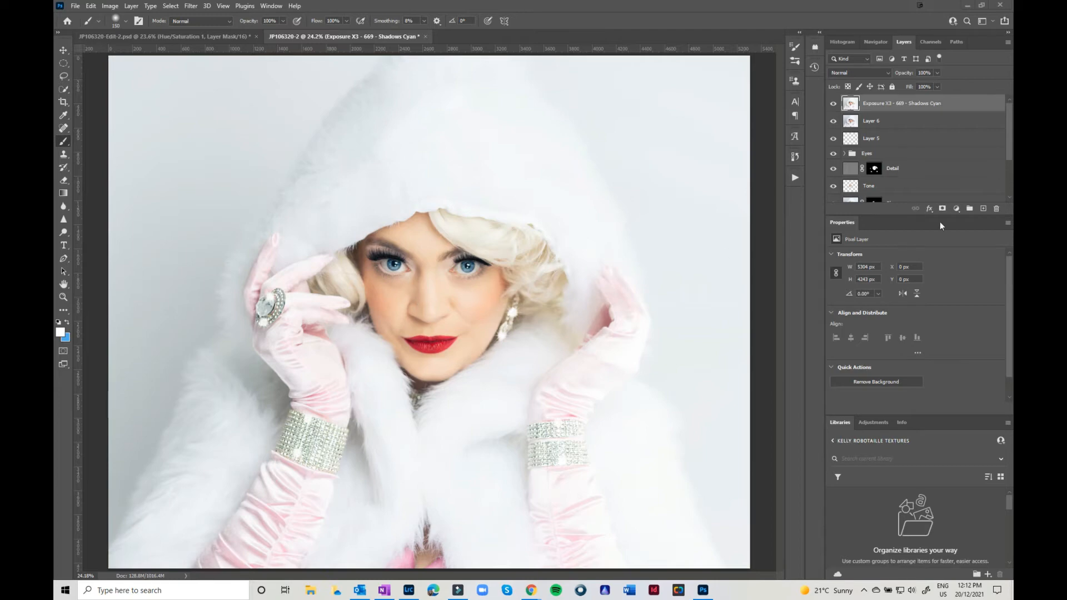
Add a Hue/Saturation adjustment layer and lower the Reds saturation by sampling the skin tone on the face
left_click(956, 208)
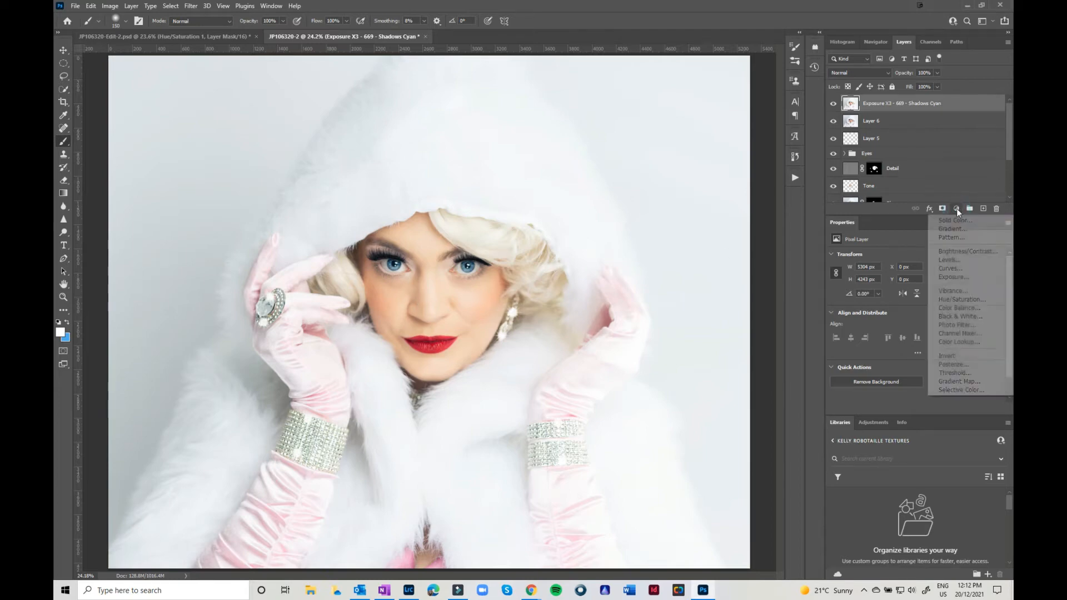
left_click(965, 300)
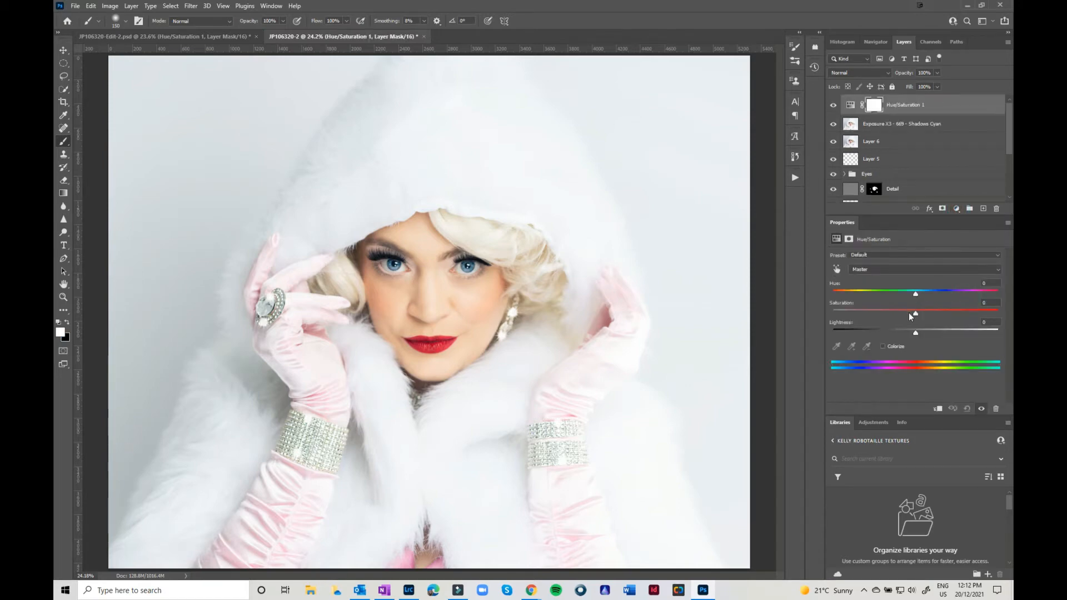
left_click(835, 268)
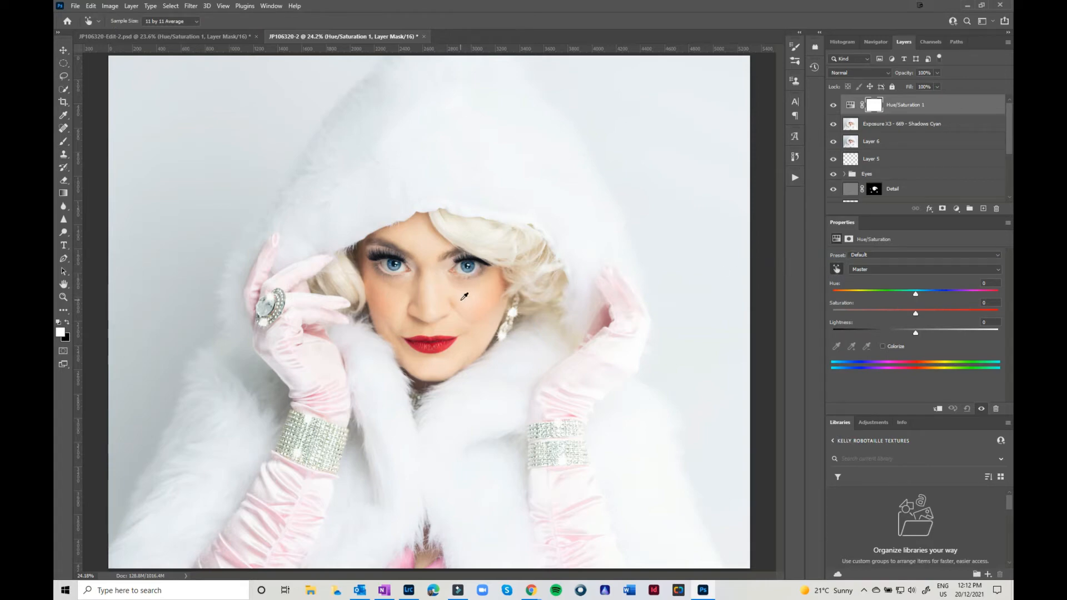
left_click_drag(464, 296, 447, 304)
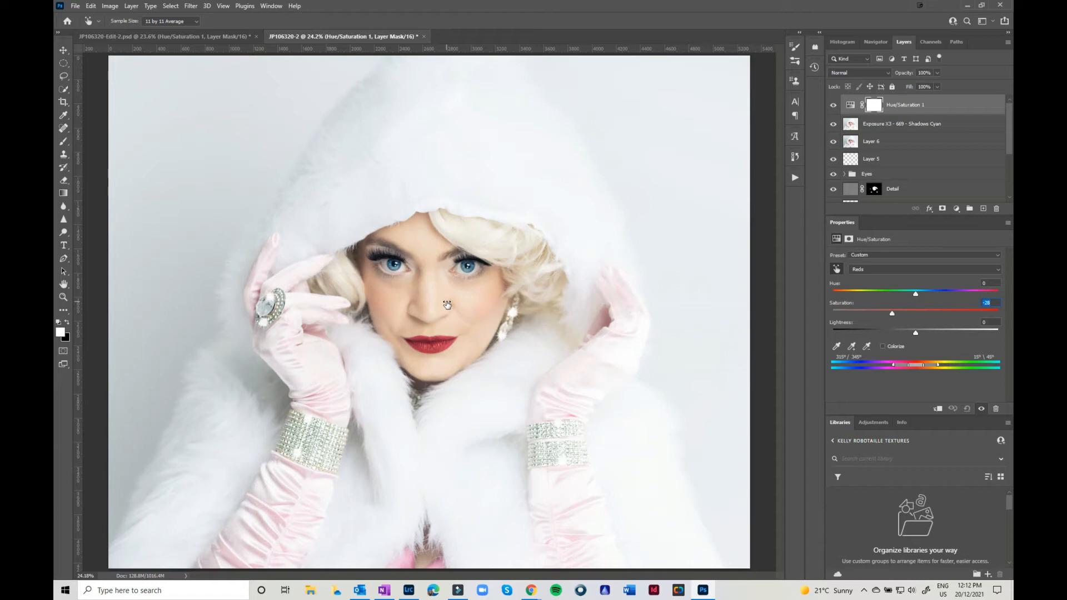
left_click_drag(447, 305, 449, 301)
Set the Yellows saturation of the Hue/Saturation adjustment to -22
left_click(870, 270)
left_click(864, 289)
left_click_drag(907, 315, 897, 314)
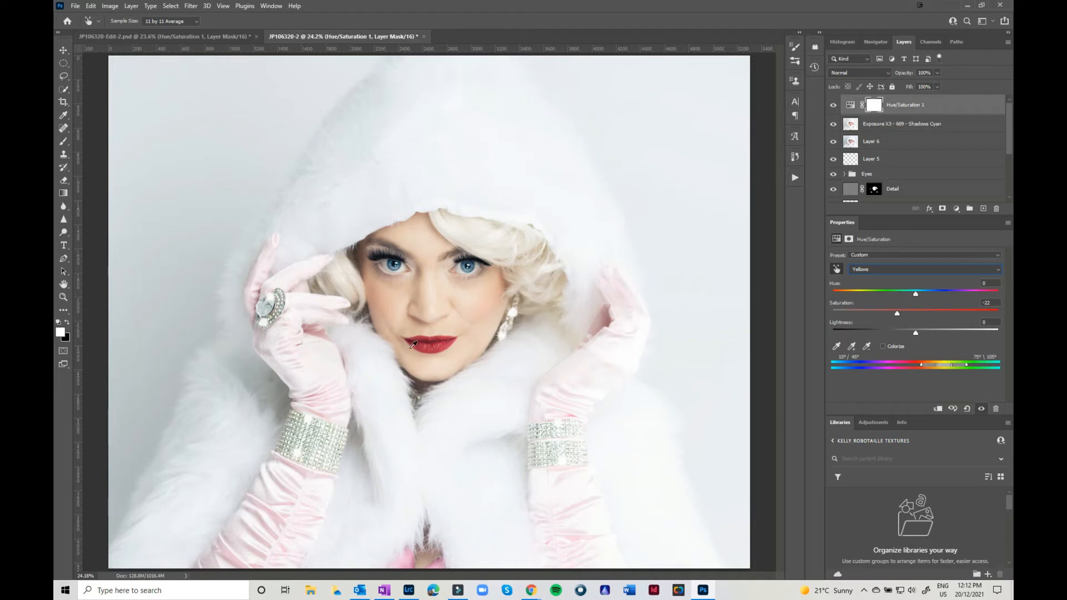
Paint black over the lips on the Hue/Saturation mask to restore their original red
left_click(63, 143)
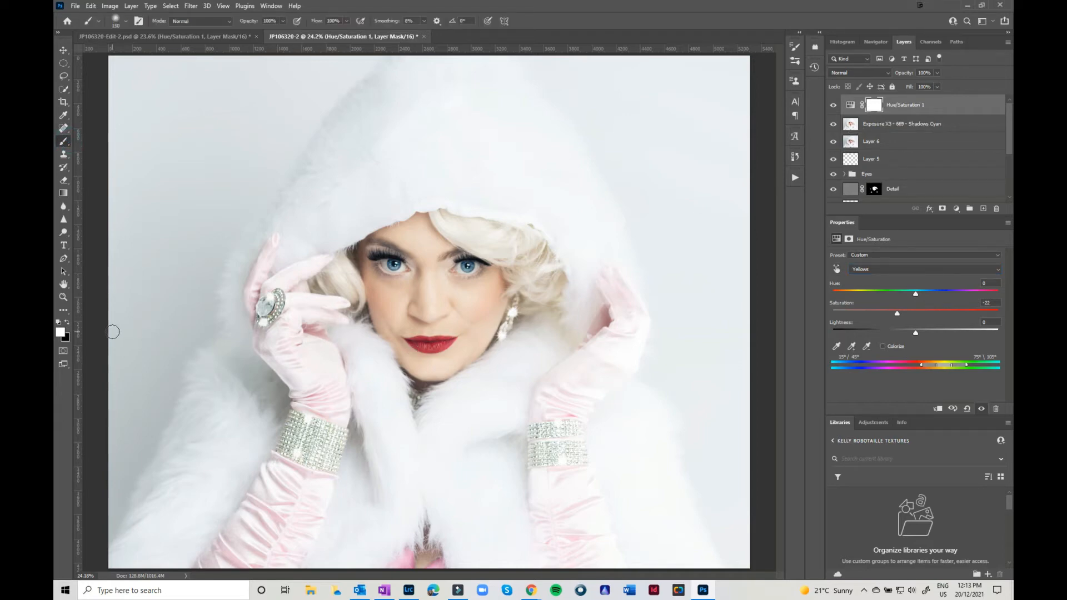
key("x")
mouse_move(433, 345)
left_mouse_down()
mouse_move(422, 343)
mouse_move(435, 347)
left_mouse_up()
scroll(435, 347, "up", 2)
key("bracketleft")
key("bracketleft")
key("bracketleft")
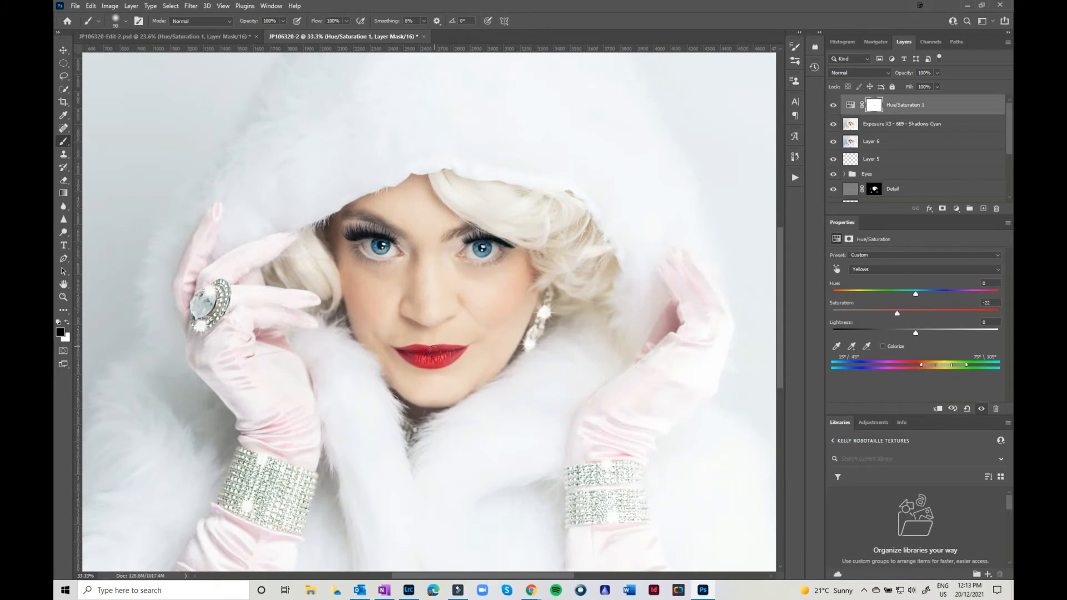
left_click_drag(436, 350, 461, 350)
Paint lightly over both cheeks on the Hue/Saturation mask with a larger, low-opacity black brush to bring back some colour
key("bracketright")
key("bracketright")
key("bracketright")
key("bracketright")
key("bracketright")
key("bracketright")
key("bracketright")
key("bracketright")
left_click(360, 300)
mouse_move(503, 305)
left_mouse_down()
mouse_move(520, 282)
mouse_move(497, 306)
left_mouse_up()
scroll(500, 311, "down", 2)
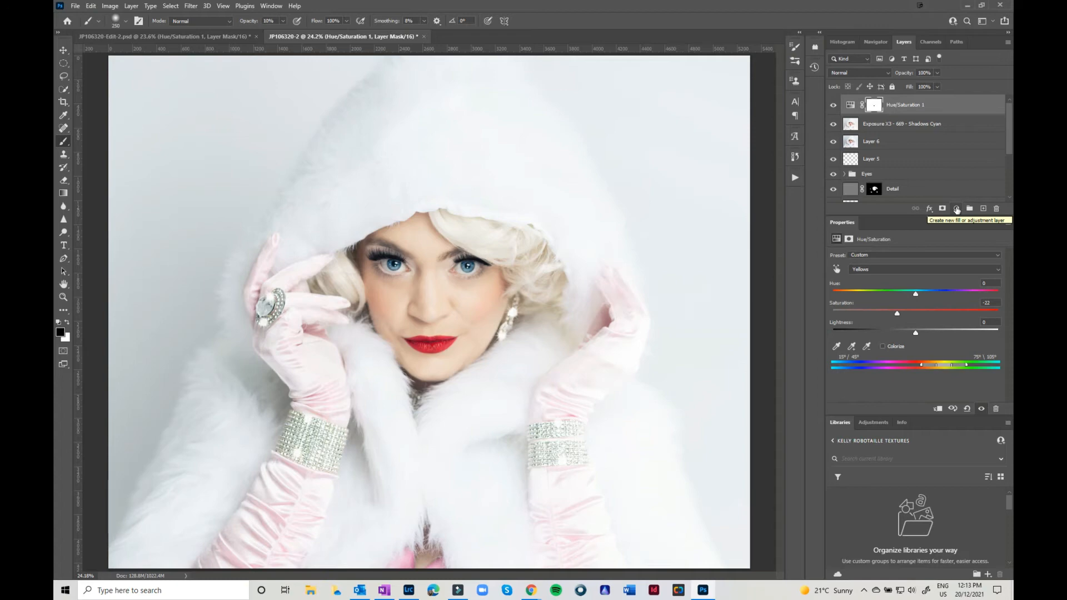
Add a white Solid Color fill layer above the Hue/Saturation adjustment
left_click(956, 209)
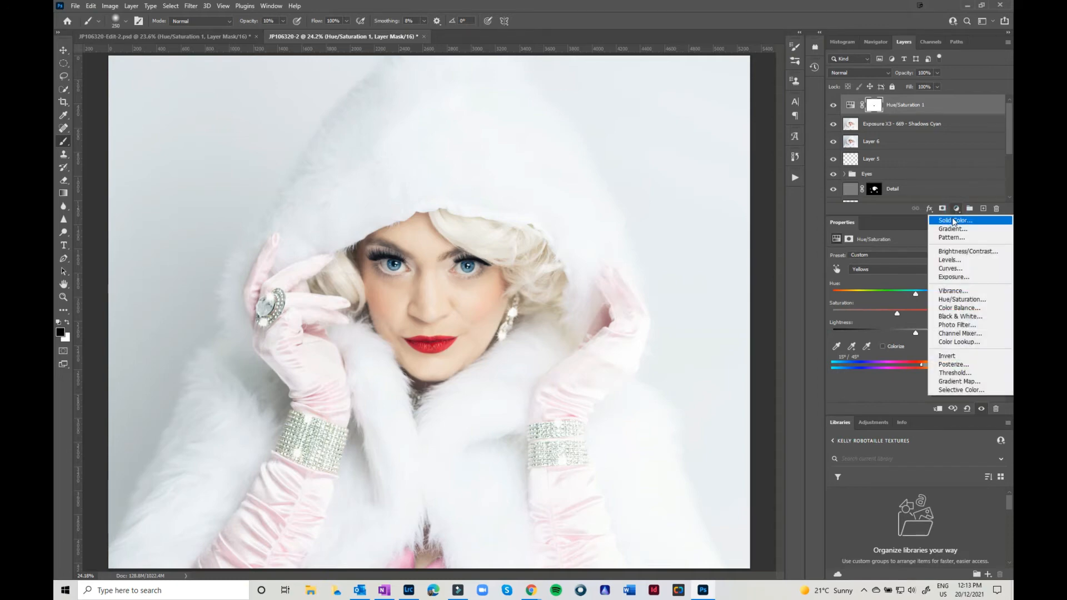
left_click(952, 221)
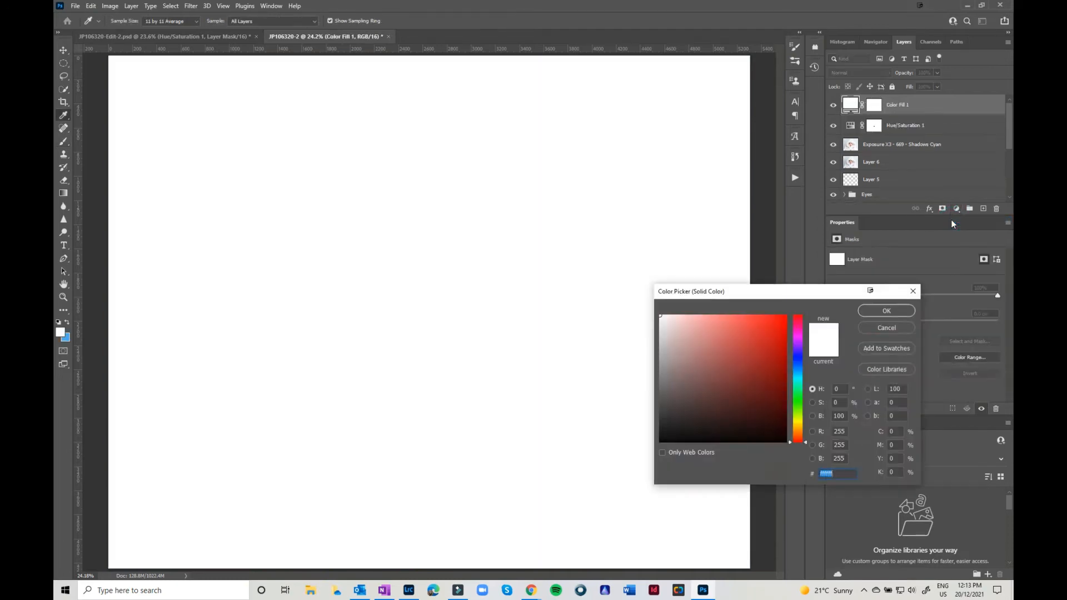
left_click(888, 309)
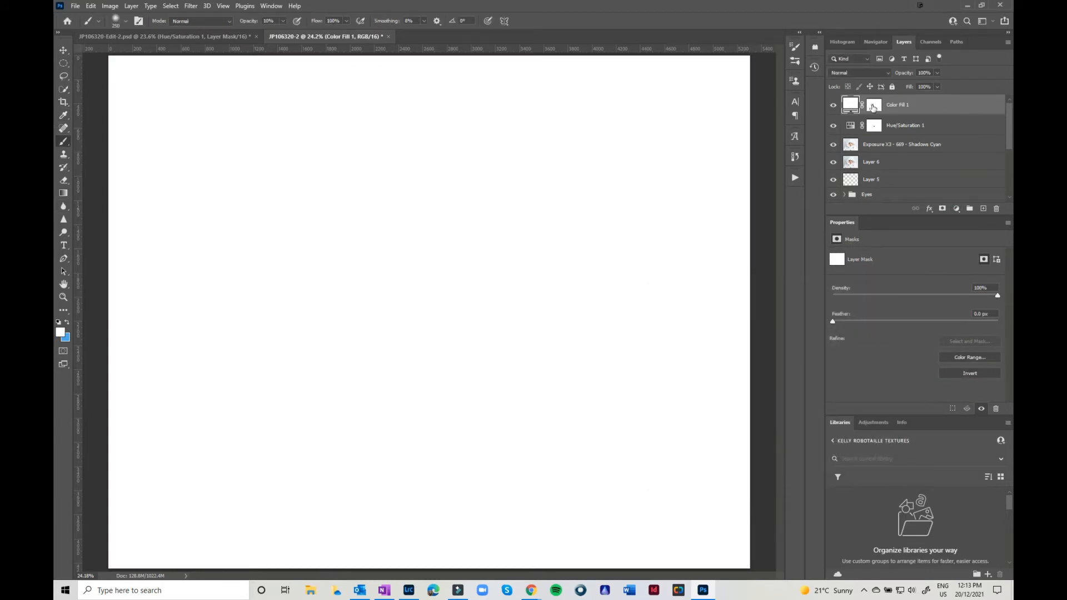
Paint the white fill's mask with a 1000 px black brush at 10% opacity to faintly reveal the face, hood and surroundings
left_click(872, 107)
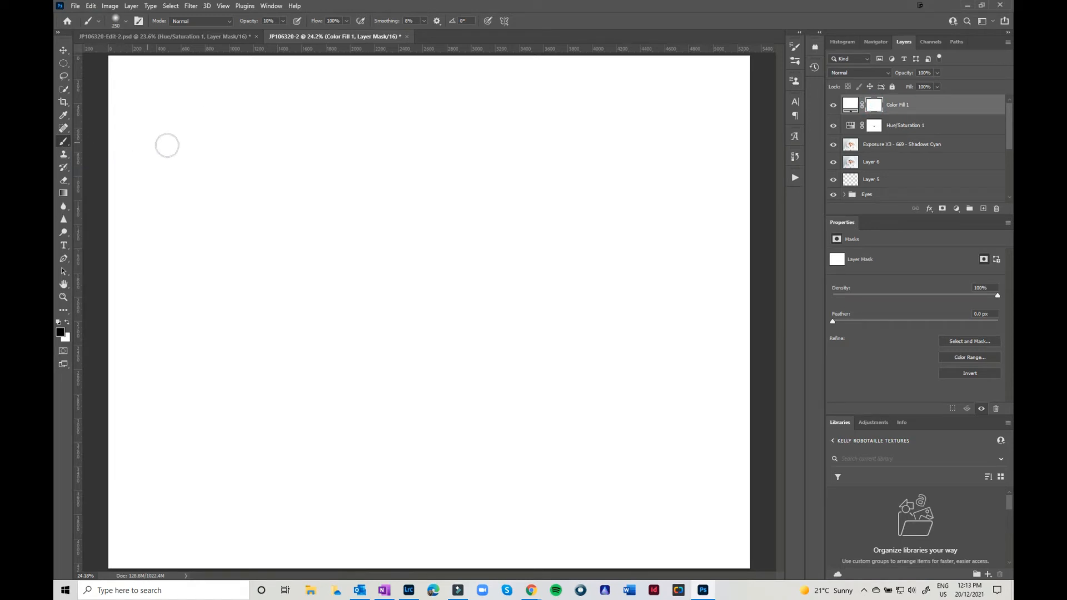
key("bracketright")
key("bracketright")
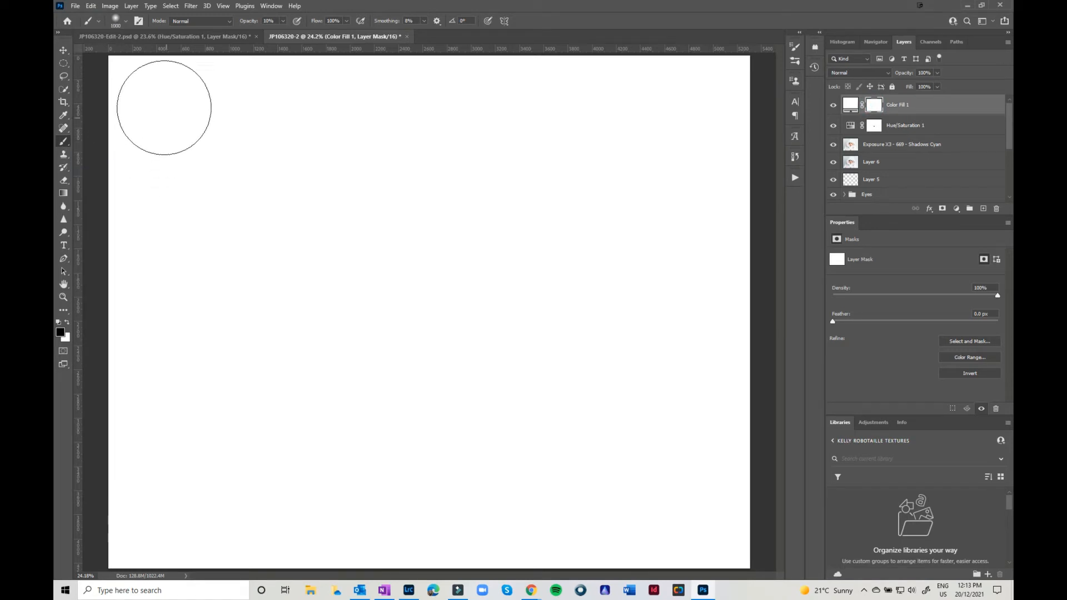
mouse_move(159, 107)
left_mouse_down()
mouse_move(447, 111)
mouse_move(740, 133)
mouse_move(131, 163)
mouse_move(303, 186)
mouse_move(658, 204)
mouse_move(740, 226)
mouse_move(702, 244)
mouse_move(167, 236)
mouse_move(107, 261)
mouse_move(172, 282)
mouse_move(615, 309)
mouse_move(718, 330)
mouse_move(672, 369)
mouse_move(198, 361)
mouse_move(129, 369)
mouse_move(128, 402)
mouse_move(382, 447)
mouse_move(625, 442)
mouse_move(734, 458)
mouse_move(696, 497)
mouse_move(419, 494)
mouse_move(138, 457)
mouse_move(119, 474)
mouse_move(325, 517)
mouse_move(587, 513)
mouse_move(617, 495)
mouse_move(580, 215)
left_mouse_up()
mouse_move(227, 200)
left_mouse_down()
mouse_move(590, 199)
mouse_move(619, 221)
mouse_move(323, 209)
mouse_move(225, 241)
mouse_move(560, 245)
mouse_move(594, 275)
mouse_move(313, 259)
mouse_move(322, 301)
mouse_move(555, 334)
mouse_move(315, 69)
left_mouse_up()
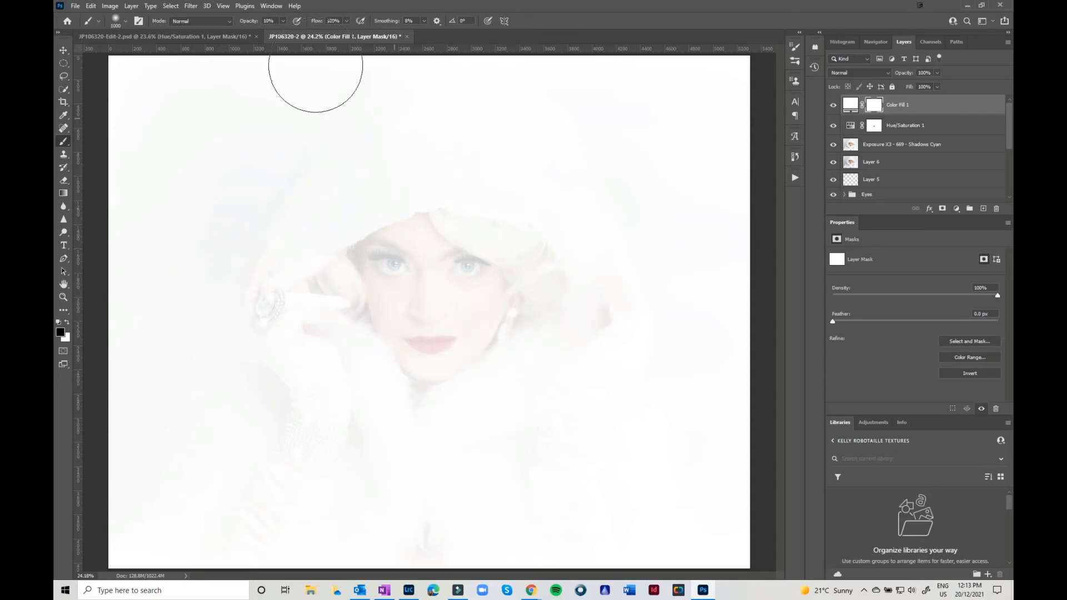
mouse_move(422, 185)
left_mouse_down()
mouse_move(603, 302)
mouse_move(269, 317)
mouse_move(250, 364)
mouse_move(605, 327)
mouse_move(463, 409)
left_mouse_up()
Paint black at 50% opacity on the white fill's mask to reveal the face, hood, gloves and bracelets more strongly
key("5")
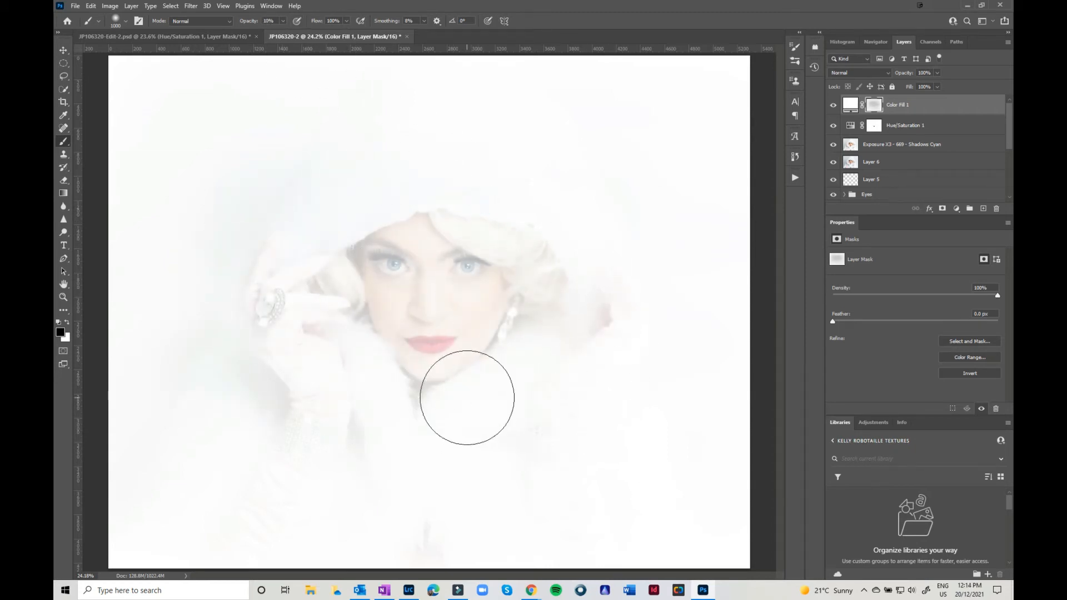
mouse_move(471, 333)
left_mouse_down()
mouse_move(398, 275)
mouse_move(302, 273)
mouse_move(428, 246)
mouse_move(577, 254)
mouse_move(449, 211)
mouse_move(290, 240)
mouse_move(400, 180)
mouse_move(513, 188)
mouse_move(345, 174)
mouse_move(251, 200)
left_mouse_up()
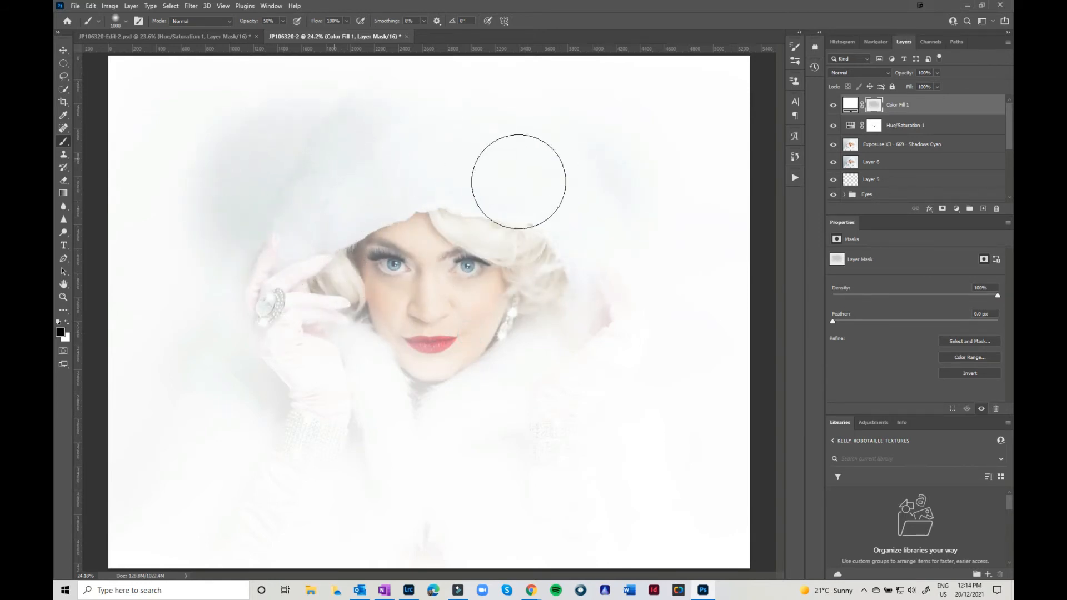
mouse_move(505, 257)
left_mouse_down()
mouse_move(320, 270)
mouse_move(260, 294)
mouse_move(318, 339)
mouse_move(520, 340)
mouse_move(608, 315)
mouse_move(621, 298)
mouse_move(594, 373)
mouse_move(459, 429)
mouse_move(242, 395)
mouse_move(256, 435)
mouse_move(379, 475)
mouse_move(491, 476)
mouse_move(550, 459)
mouse_move(579, 437)
mouse_move(545, 455)
mouse_move(613, 380)
mouse_move(624, 294)
mouse_move(601, 219)
mouse_move(557, 150)
mouse_move(544, 158)
mouse_move(554, 160)
mouse_move(333, 122)
mouse_move(239, 129)
mouse_move(190, 161)
mouse_move(218, 209)
mouse_move(218, 277)
mouse_move(188, 367)
mouse_move(200, 424)
mouse_move(265, 478)
mouse_move(283, 465)
mouse_move(240, 448)
left_mouse_up()
mouse_move(525, 465)
left_mouse_down()
mouse_move(634, 409)
mouse_move(611, 232)
mouse_move(579, 155)
mouse_move(480, 134)
mouse_move(334, 169)
mouse_move(342, 236)
mouse_move(524, 260)
mouse_move(352, 269)
mouse_move(521, 286)
mouse_move(379, 325)
mouse_move(482, 348)
mouse_move(374, 383)
mouse_move(470, 381)
mouse_move(290, 394)
mouse_move(403, 418)
mouse_move(532, 374)
mouse_move(559, 301)
mouse_move(506, 212)
mouse_move(426, 177)
mouse_move(297, 222)
mouse_move(265, 272)
mouse_move(272, 245)
mouse_move(326, 181)
mouse_move(396, 159)
mouse_move(493, 181)
mouse_move(583, 250)
mouse_move(596, 336)
mouse_move(553, 424)
mouse_move(446, 461)
mouse_move(290, 428)
mouse_move(283, 412)
mouse_move(314, 445)
mouse_move(502, 430)
left_mouse_up()
key("0")
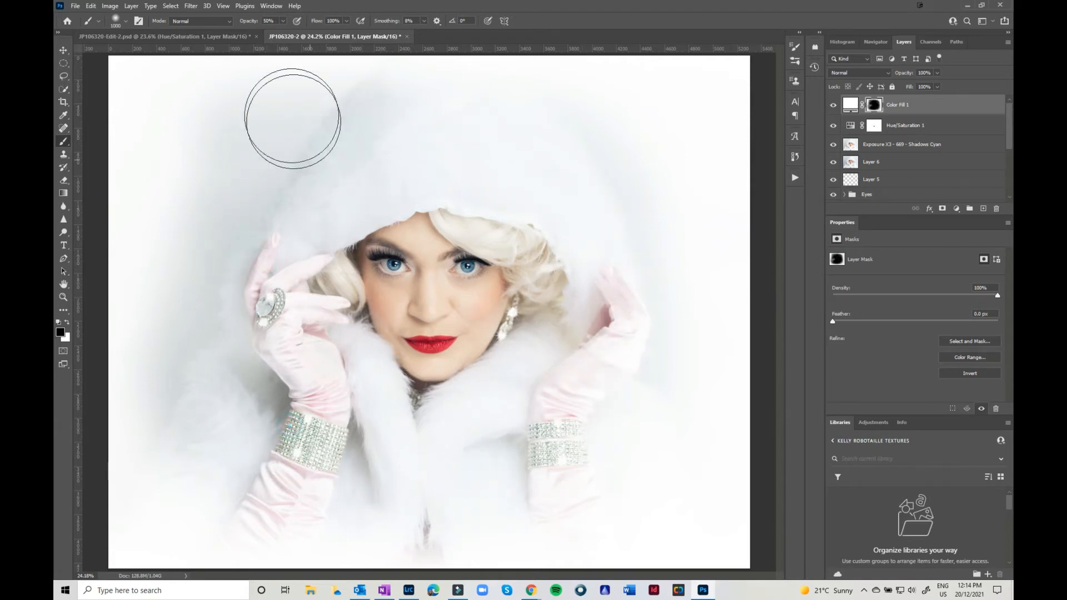
Paint white at 50% opacity around the outer edges of the fill mask to rebuild the soft white vignette
key("x")
key("5")
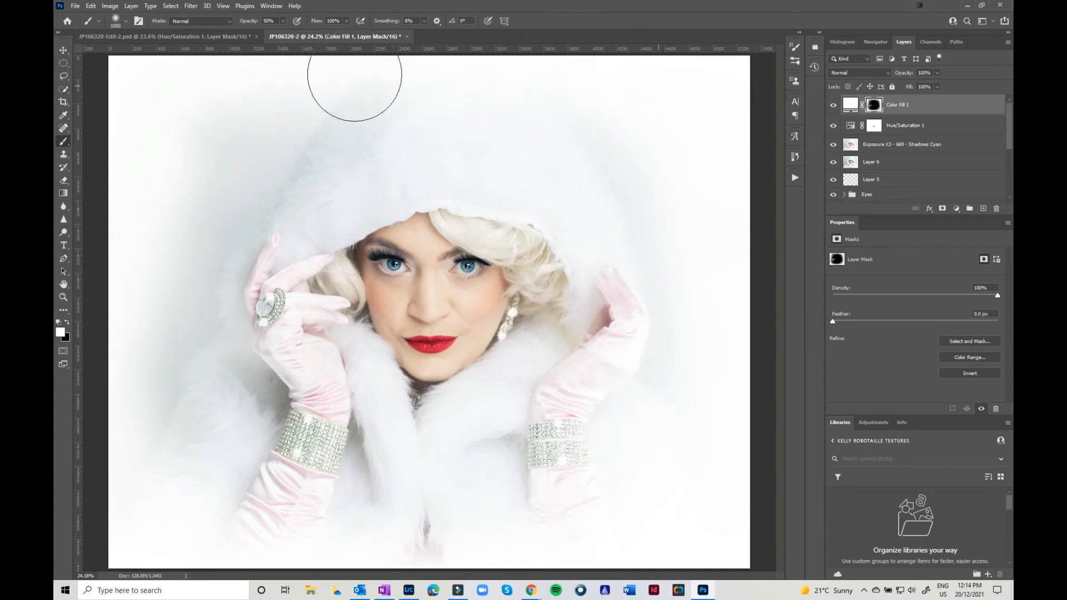
left_click(149, 482)
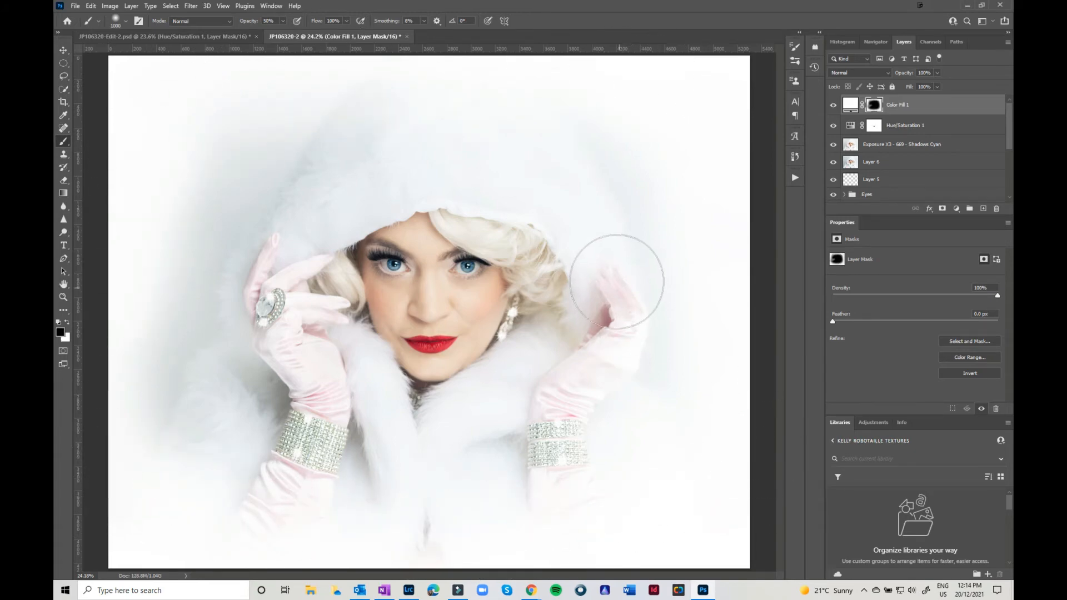
key("x")
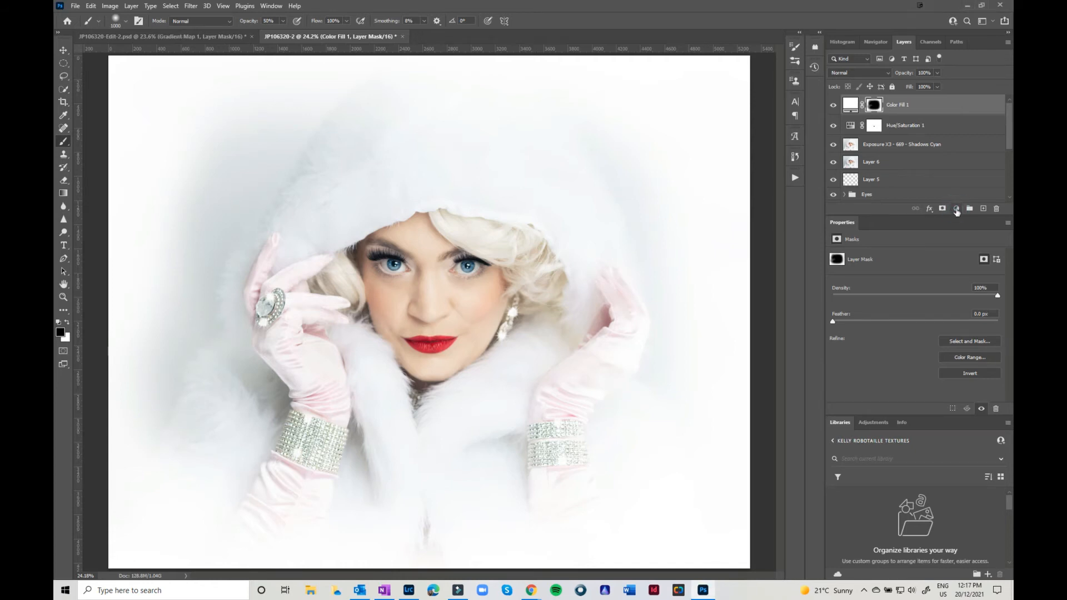
Add a Gradient Map adjustment layer on top using the Blue 1 preset
left_click(956, 210)
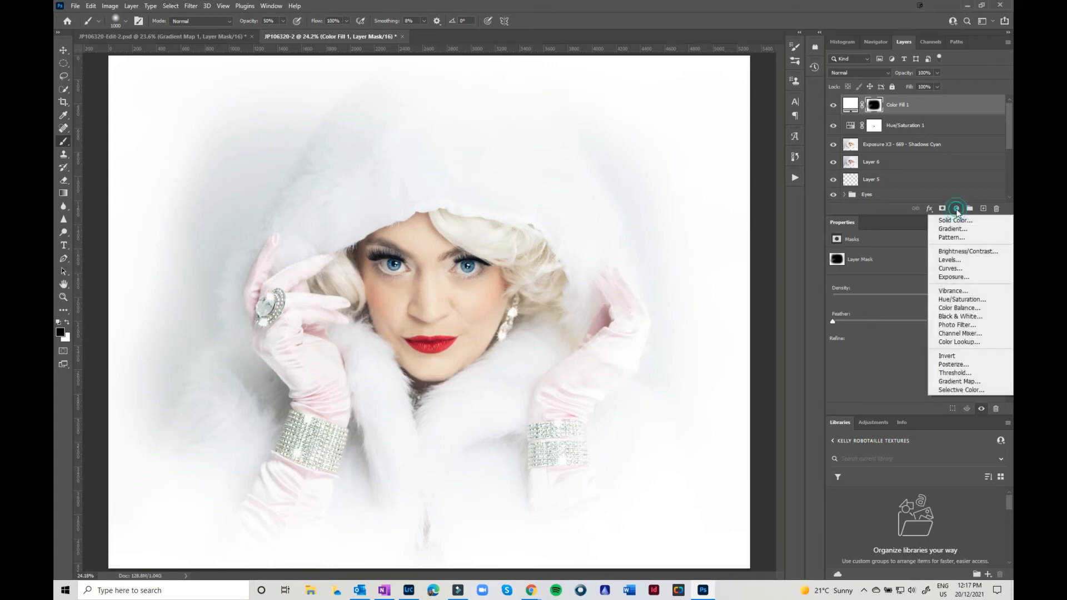
left_click(955, 382)
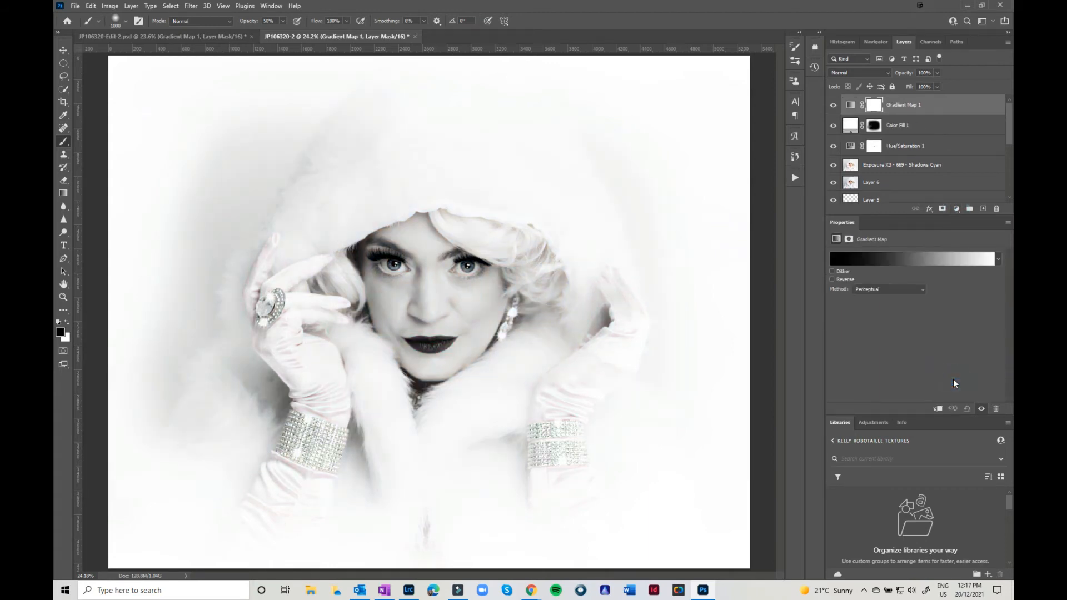
left_click(918, 256)
scroll(658, 283, "down", 3)
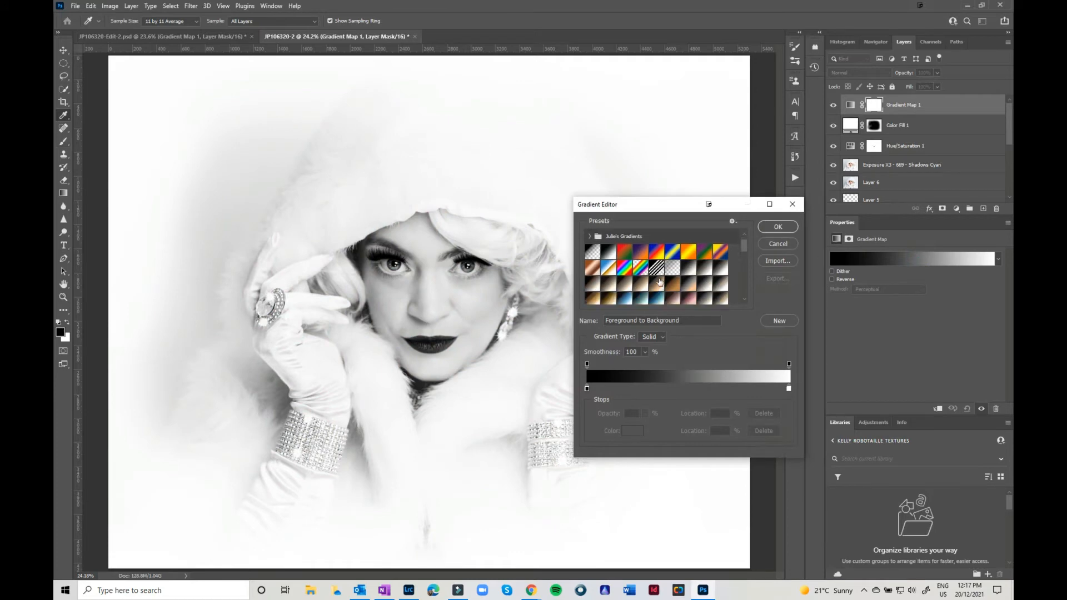
left_click(625, 274)
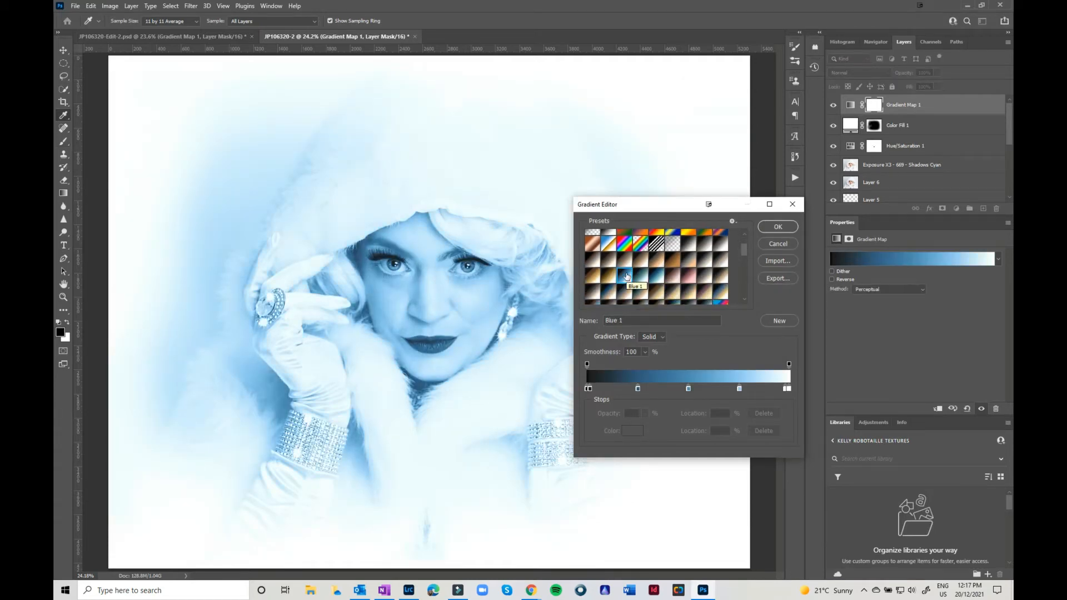
left_click(778, 227)
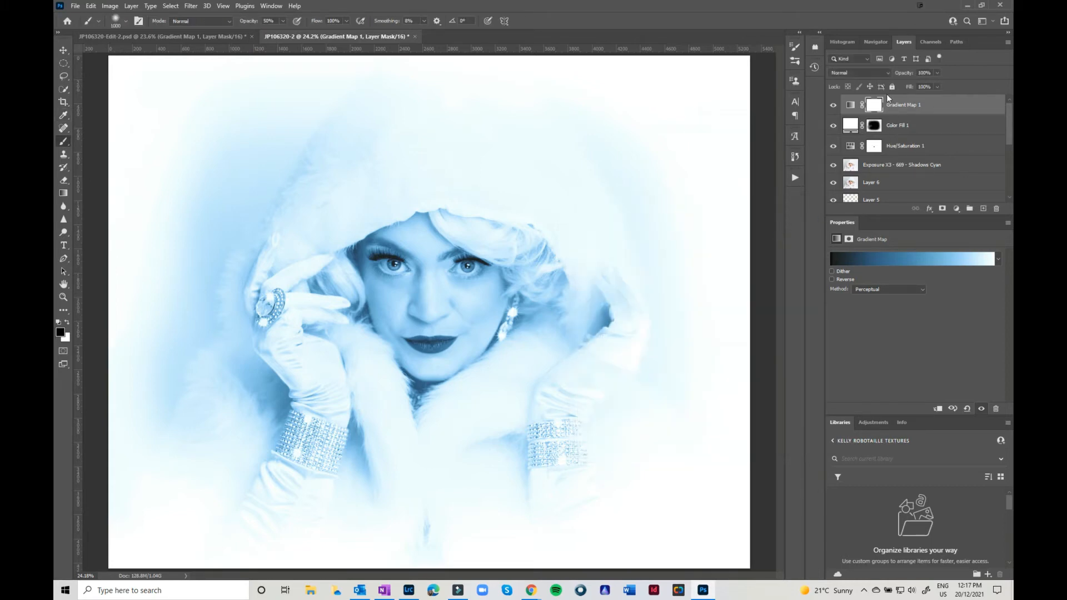
Set the gradient map to Soft Light at about 71% opacity and compare the portrait with and without it
left_click(879, 69)
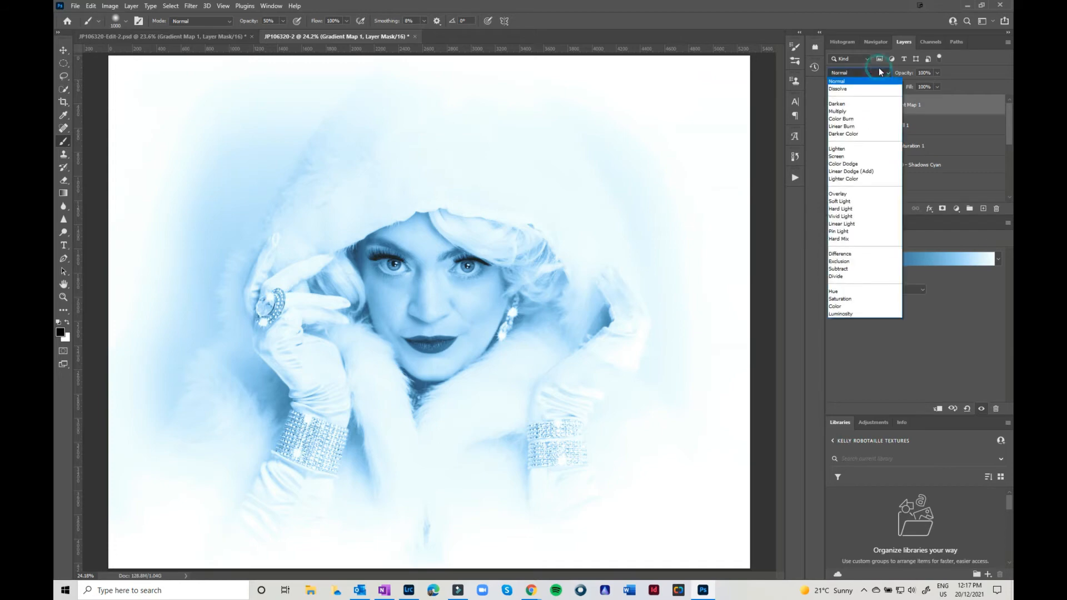
left_click(844, 203)
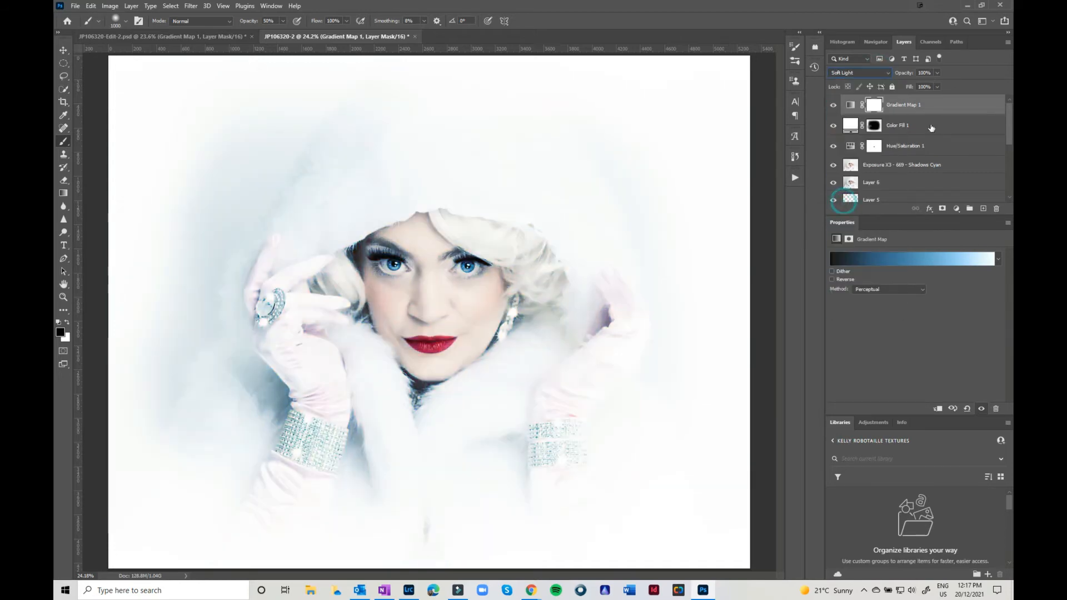
left_click(937, 72)
mouse_move(935, 84)
left_mouse_down()
mouse_move(912, 85)
mouse_move(924, 87)
left_mouse_up()
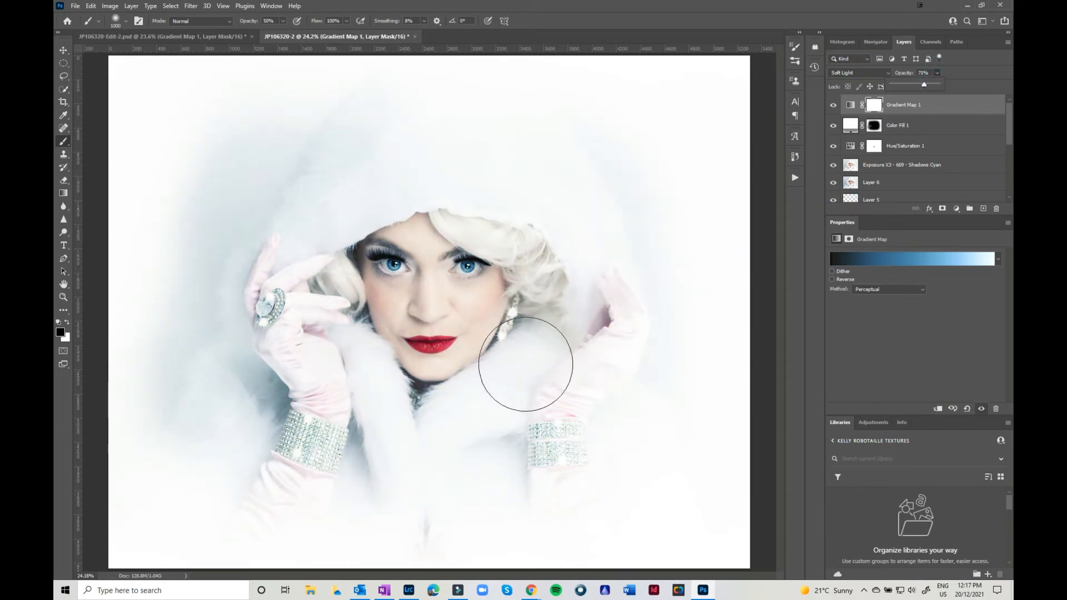
left_click(834, 109)
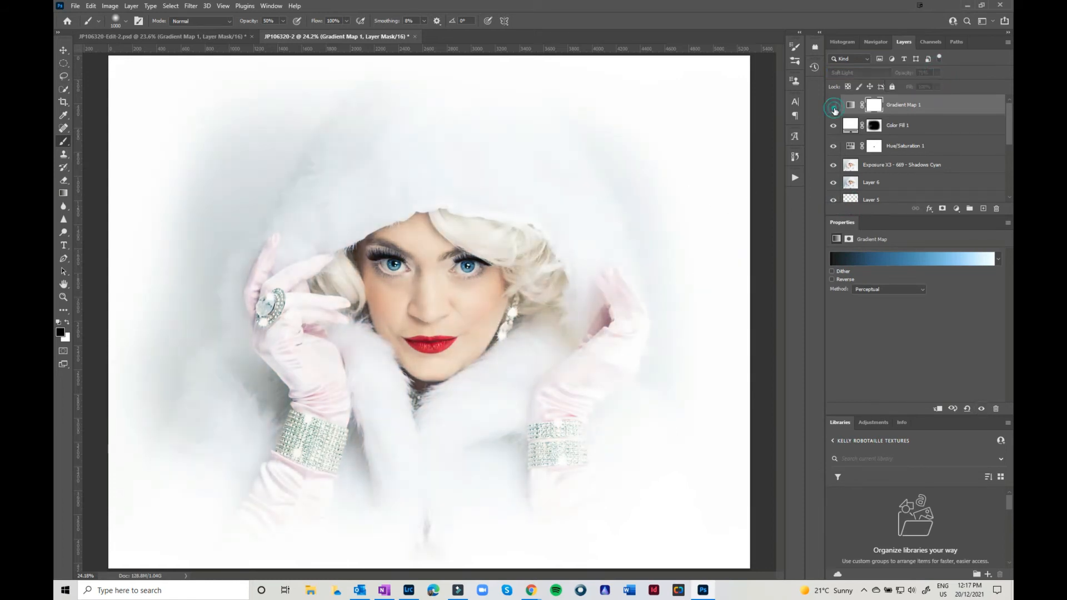
left_click(834, 109)
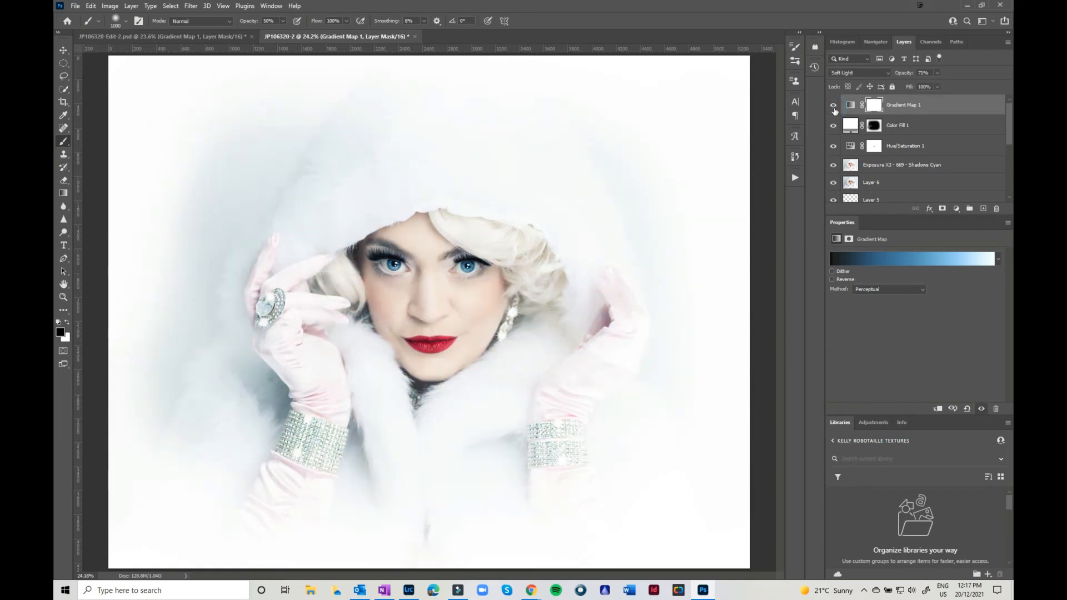
left_click(834, 109)
left_click(834, 109)
Add a near-black (030303) Solid Color fill layer above the gradient map and delete its layer mask
key("ctrl+shift+n")
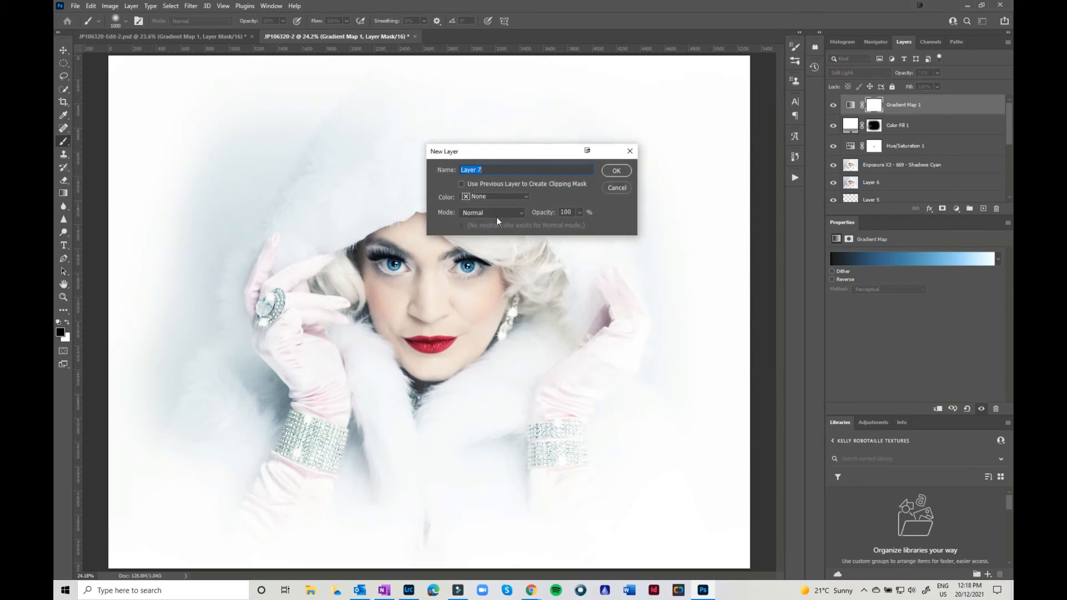
left_click(615, 172)
key("v")
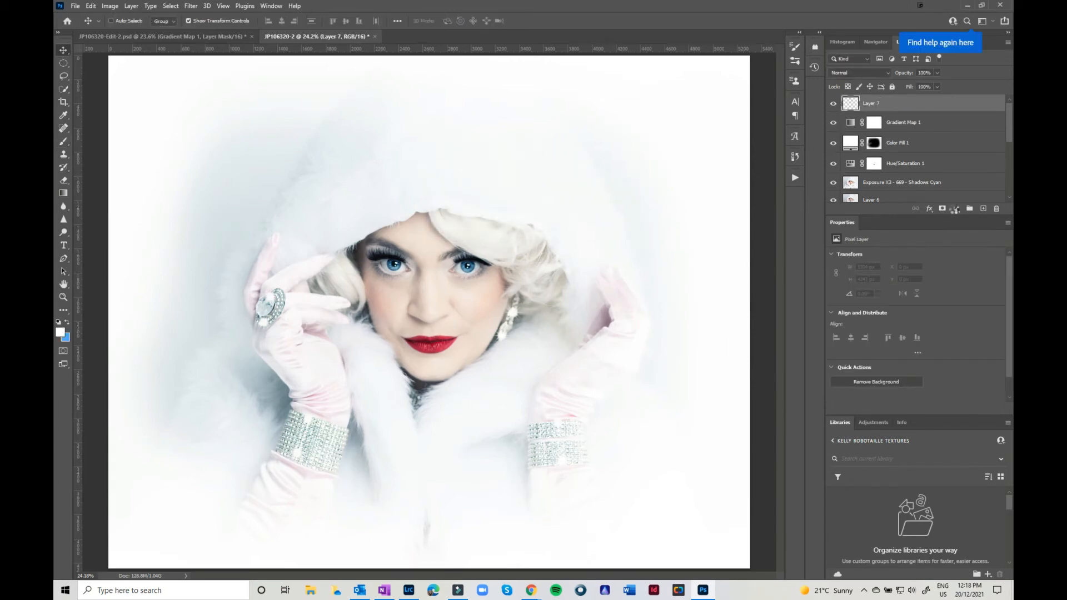
left_click(956, 209)
left_click(954, 221)
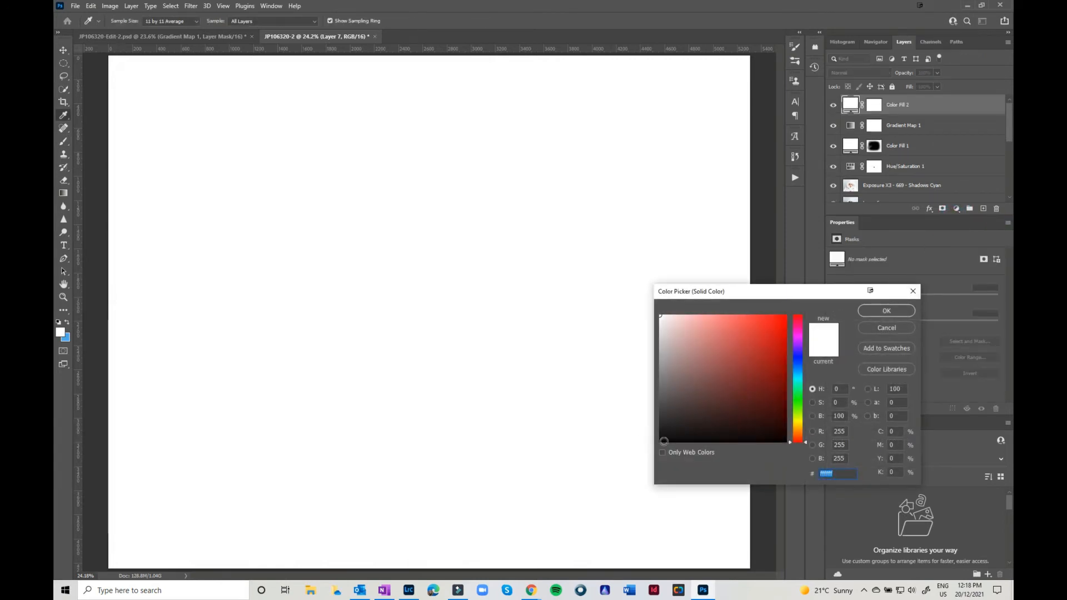
left_click(663, 441)
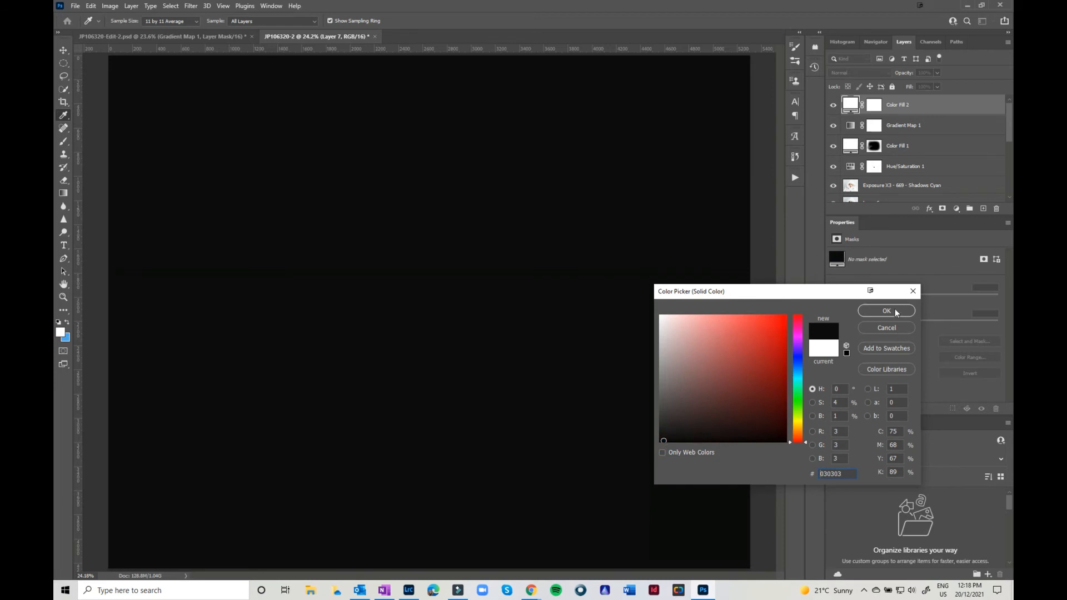
left_click(895, 311)
right_click(871, 105)
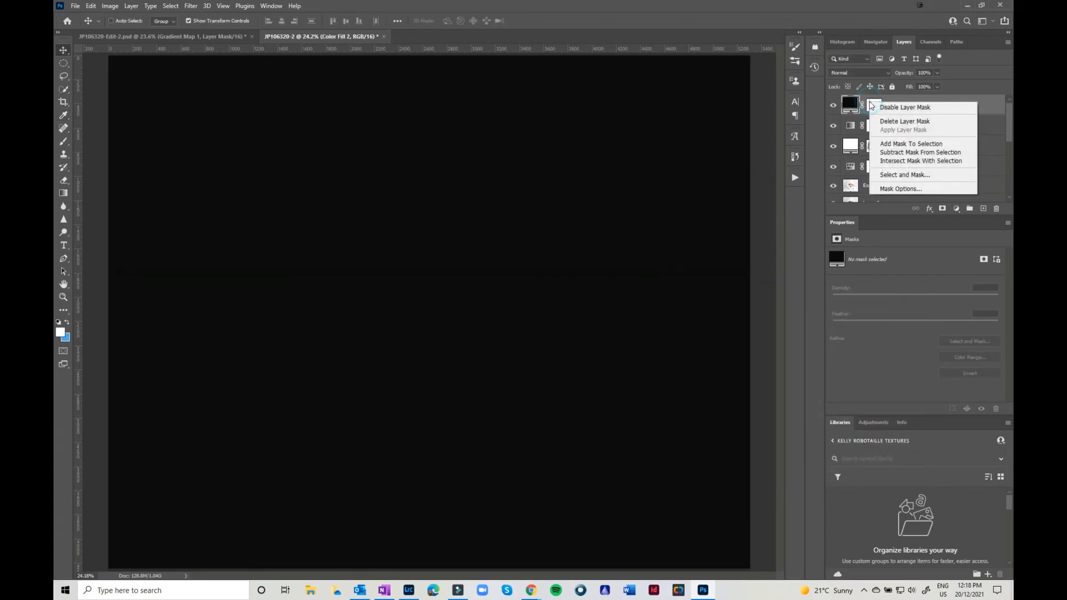
left_click(896, 121)
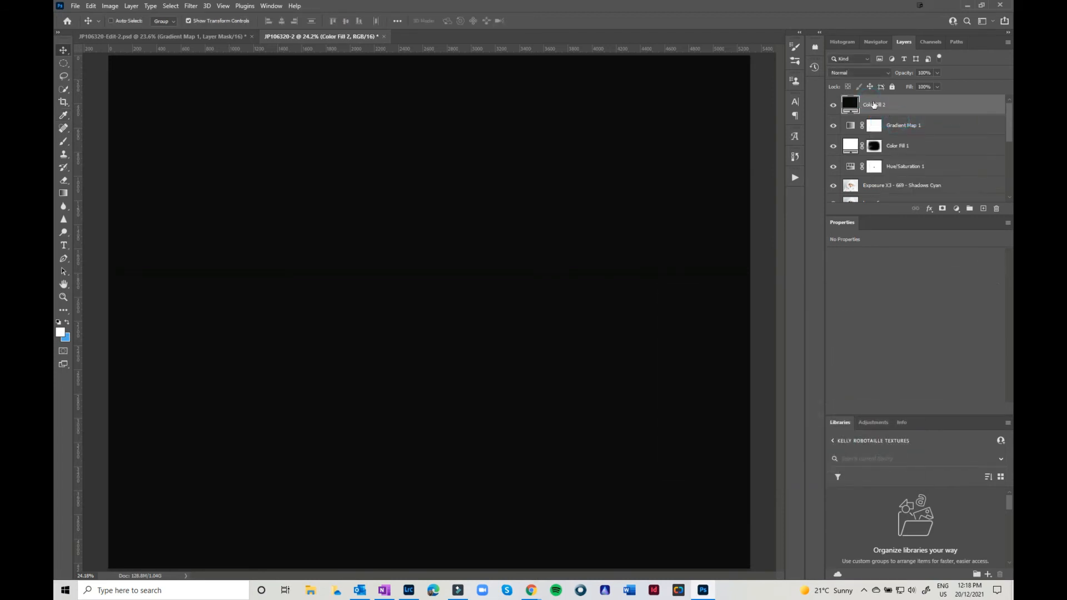
Render Clouds on the black fill layer, converting it to a smart object
left_click(191, 7)
mouse_move(222, 162)
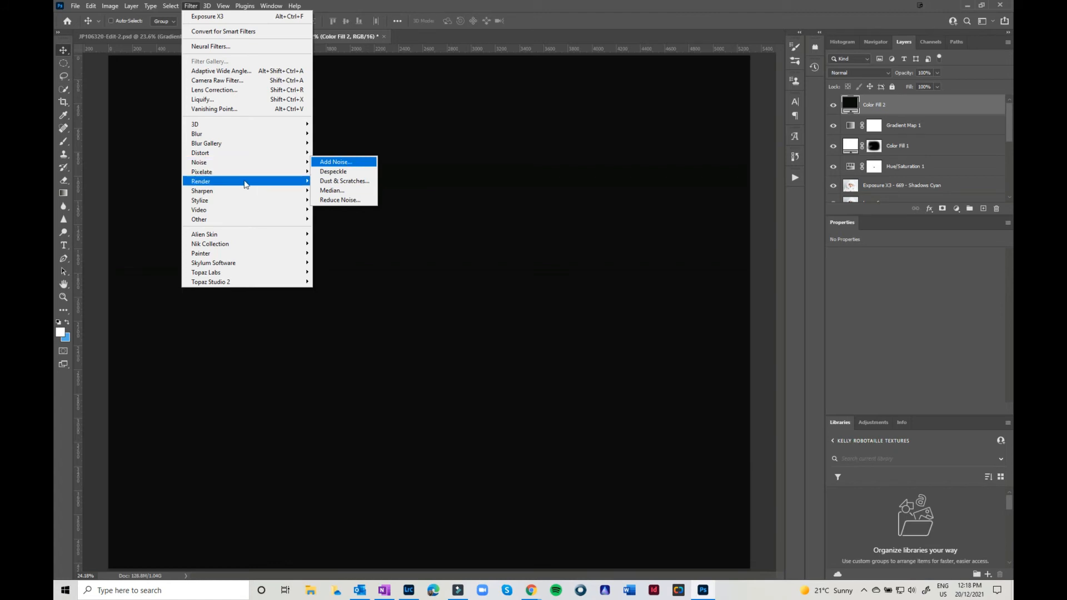
mouse_move(245, 182)
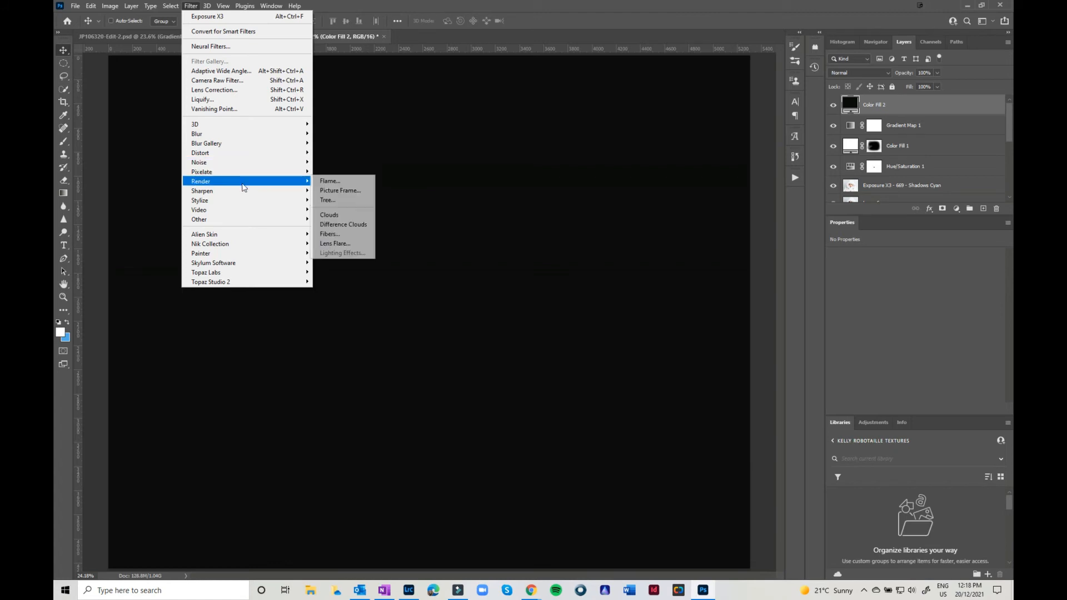
left_click(337, 215)
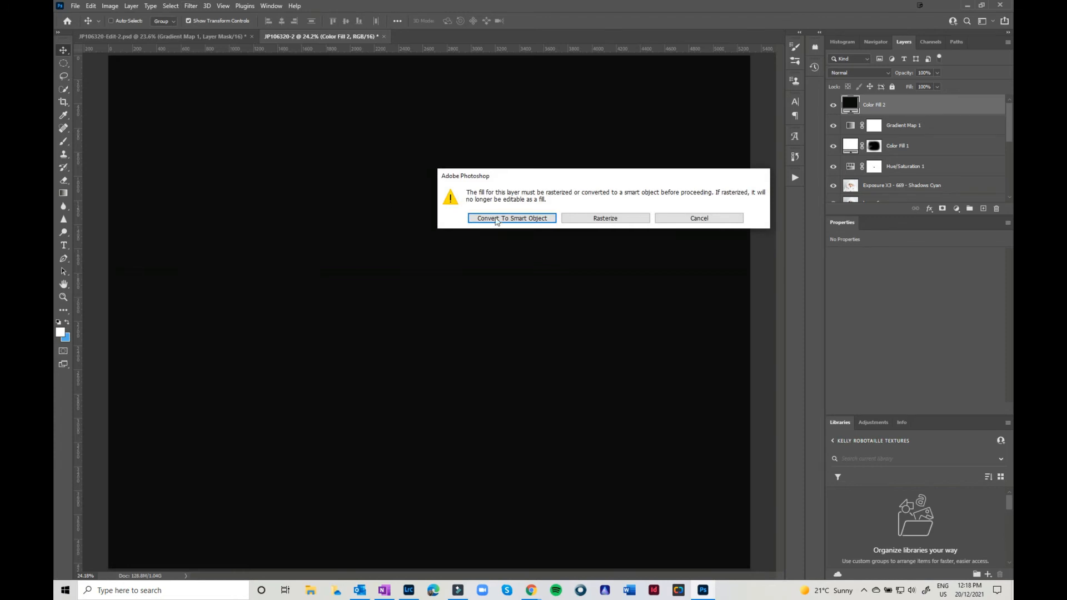
left_click(514, 221)
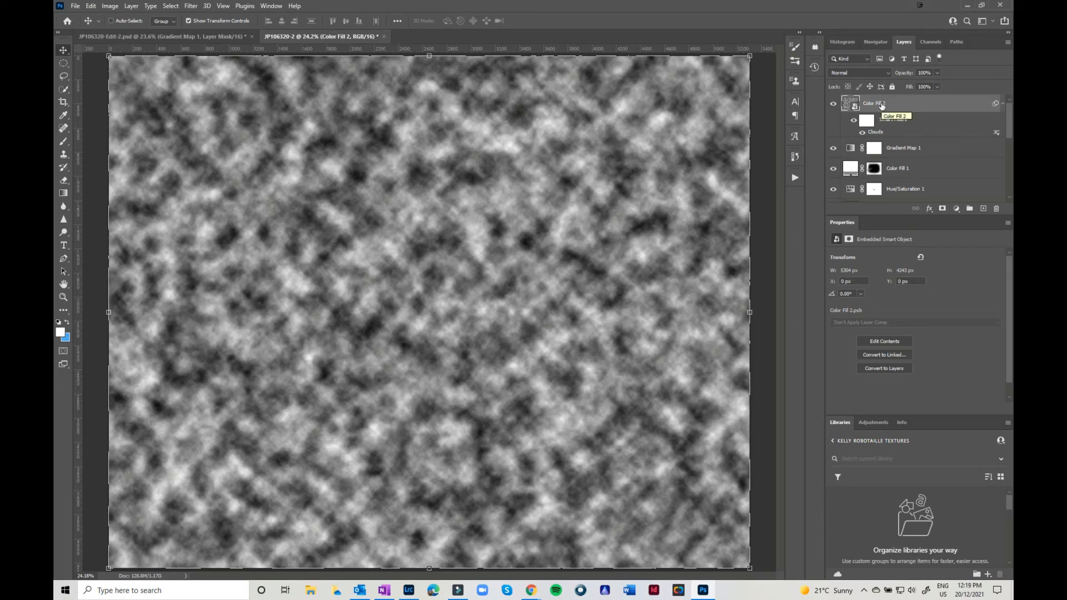
Apply Levels to the clouds layer with a black input of 211 and a midtone of 1.29, leaving scattered white specks
left_click(887, 104)
right_click(887, 107)
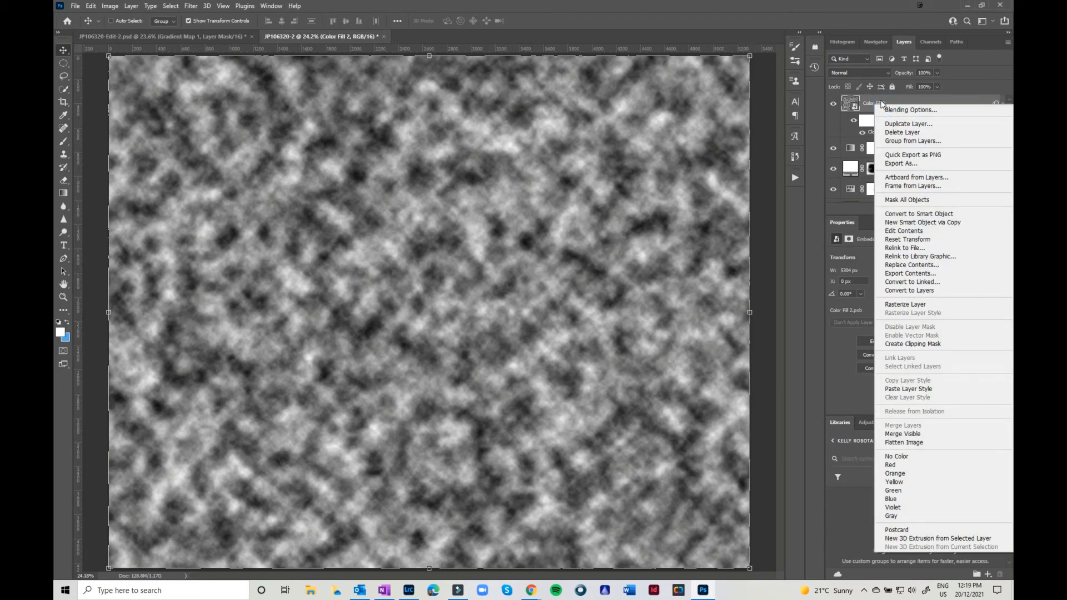
left_click(881, 103)
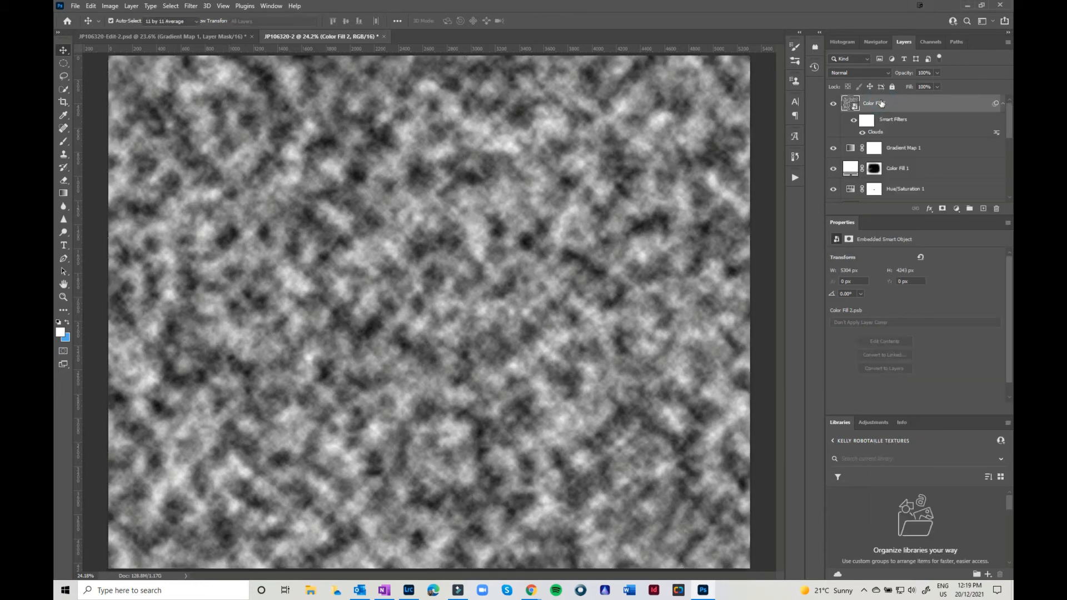
key("ctrl+l")
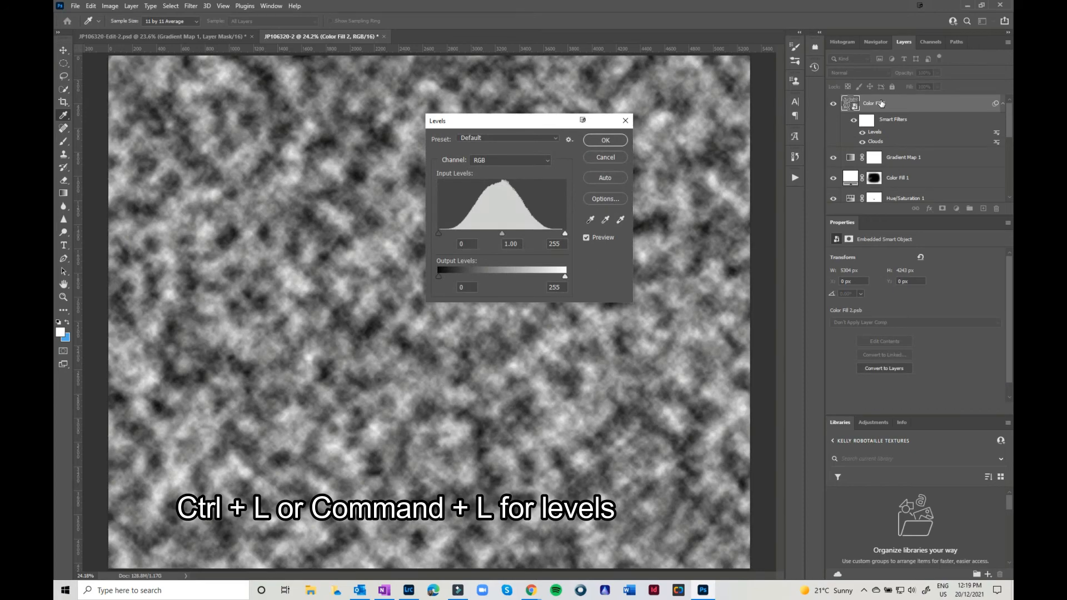
left_click_drag(502, 235, 555, 233)
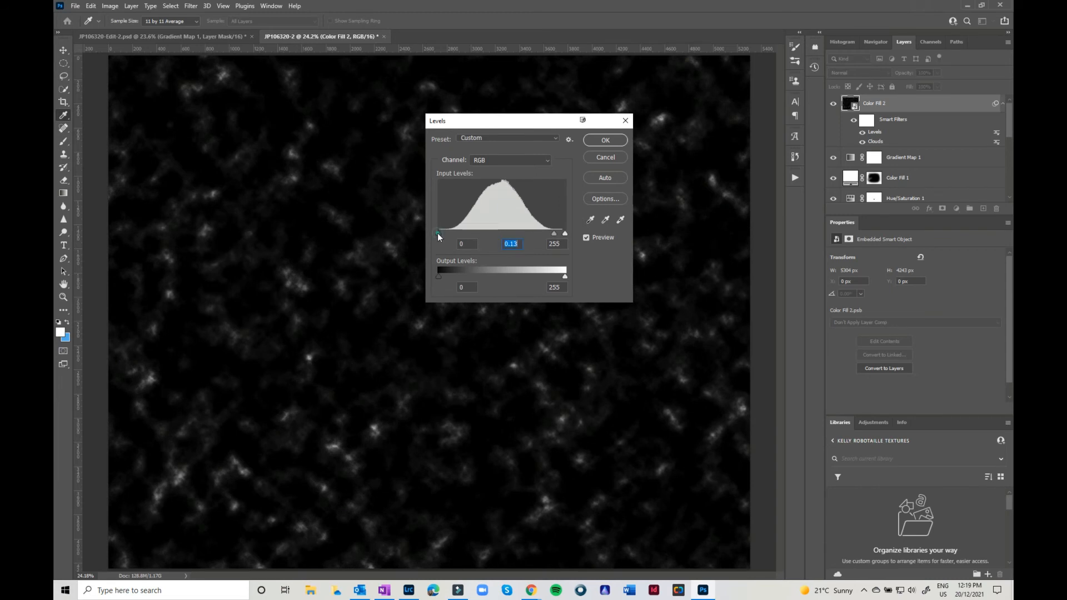
left_click_drag(438, 232, 544, 237)
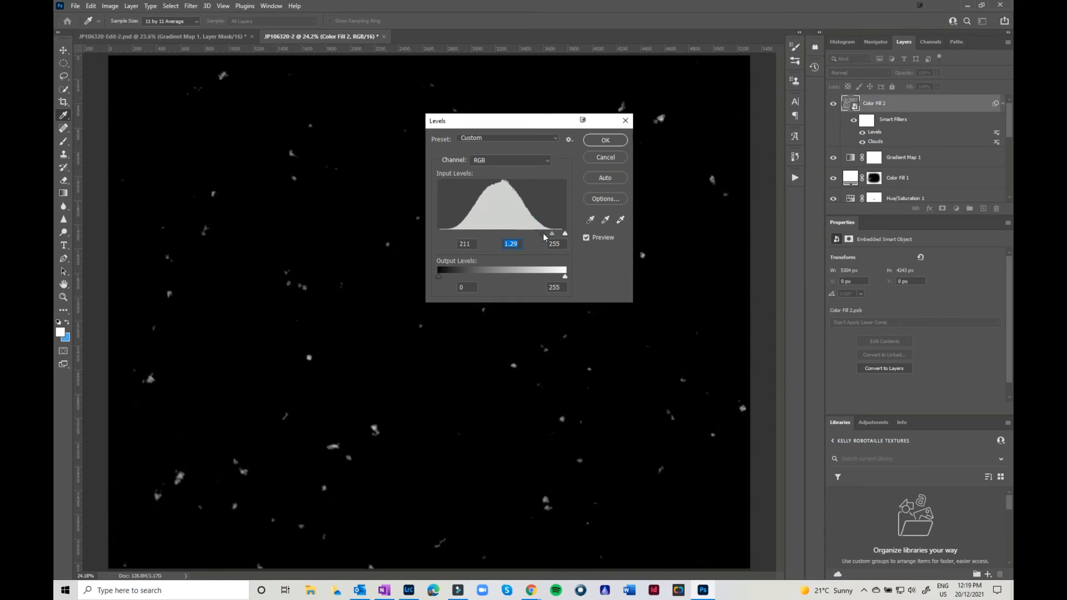
left_click_drag(544, 125, 645, 273)
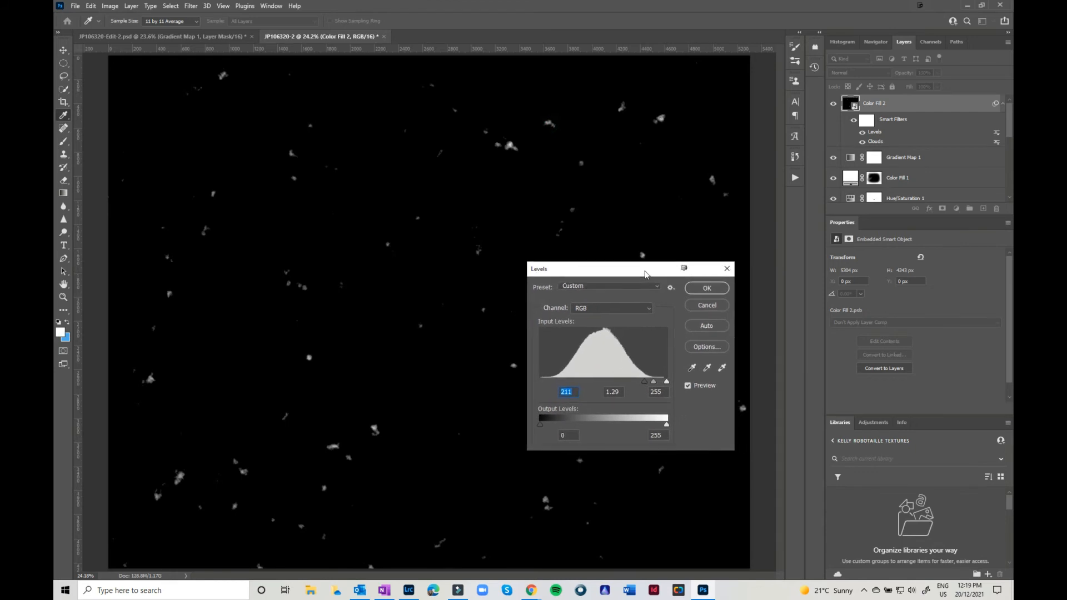
left_click(705, 287)
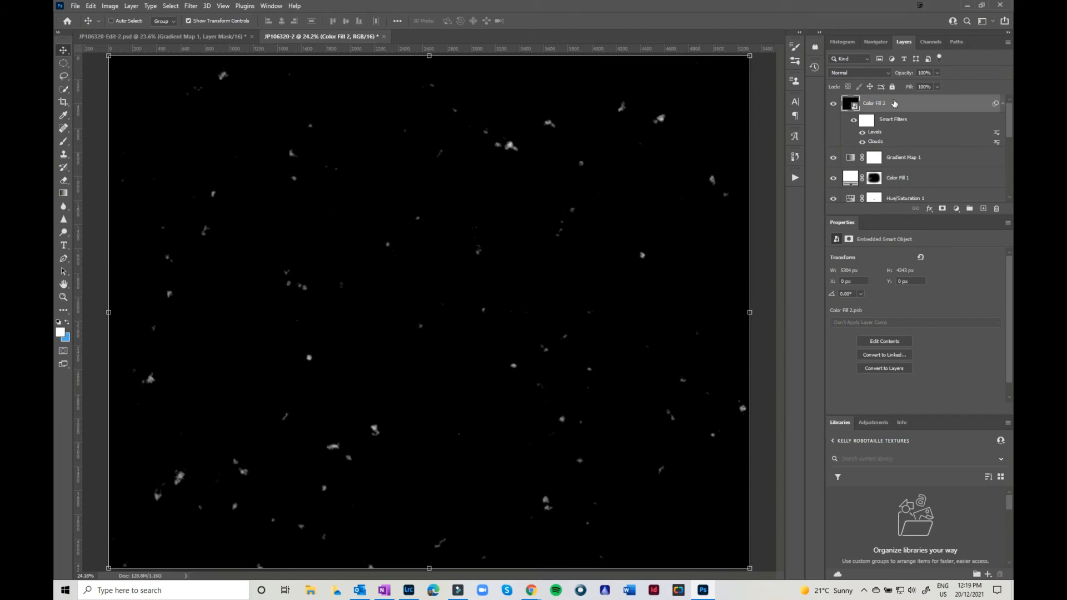
Duplicate the speck layer twice, hide the uppermost copy and select the middle one
key("ctrl+j")
key("ctrl+j")
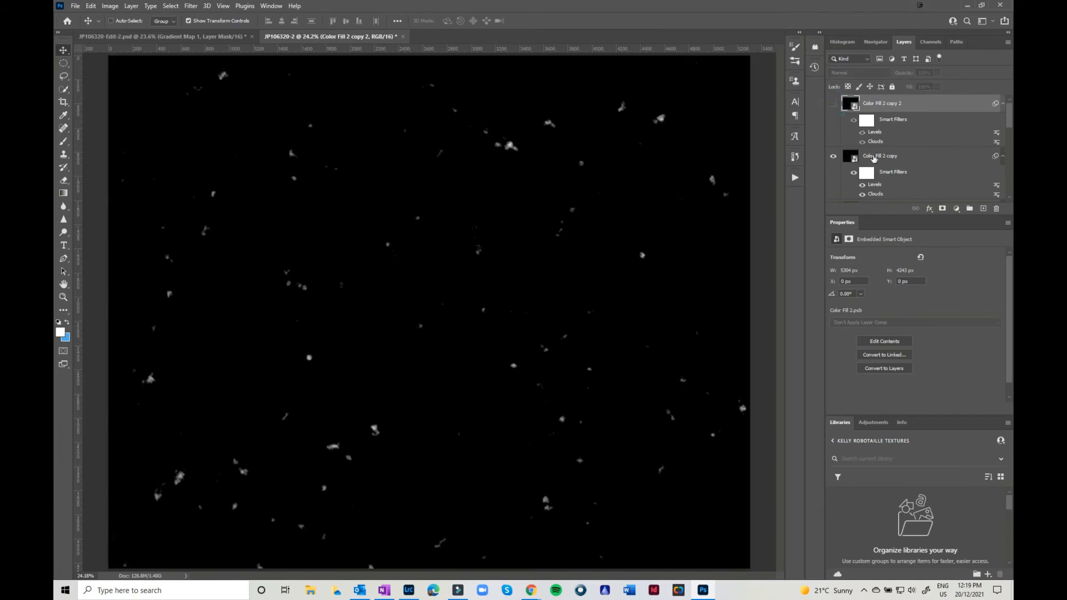
left_click(873, 158)
scroll(879, 168, "down", 2)
scroll(879, 168, "up", 1)
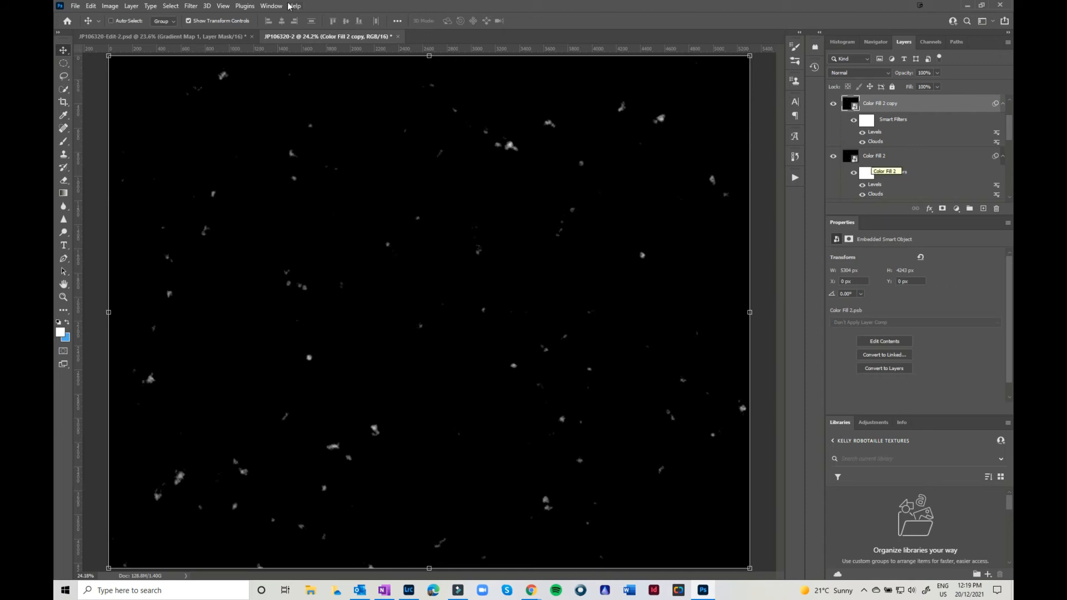
Apply a Motion Blur at an angle of -48° and a distance of 39 pixels to the middle speck layer
left_click(191, 7)
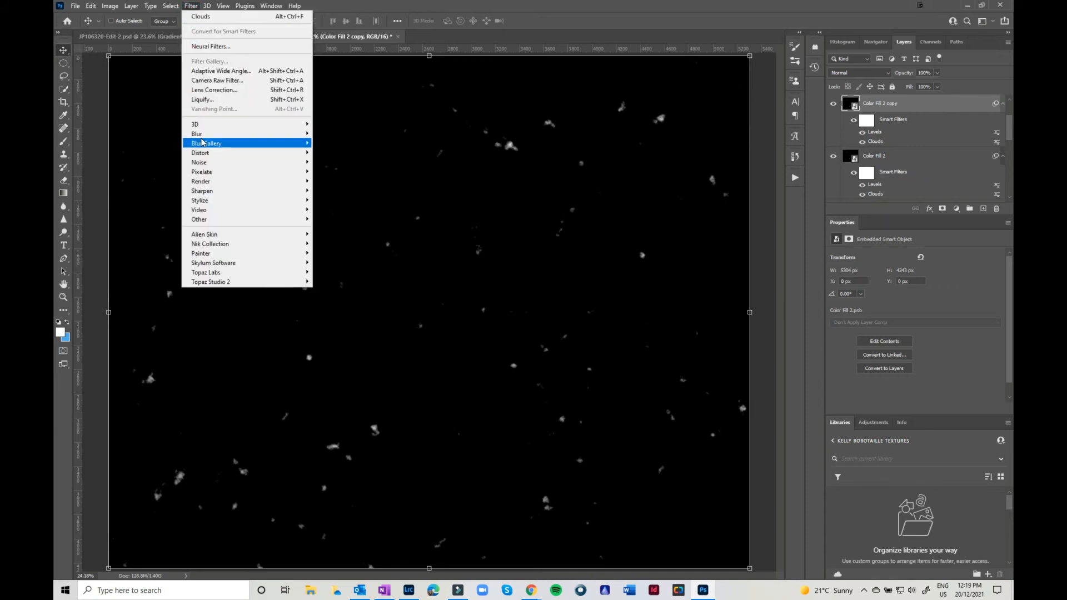
mouse_move(202, 142)
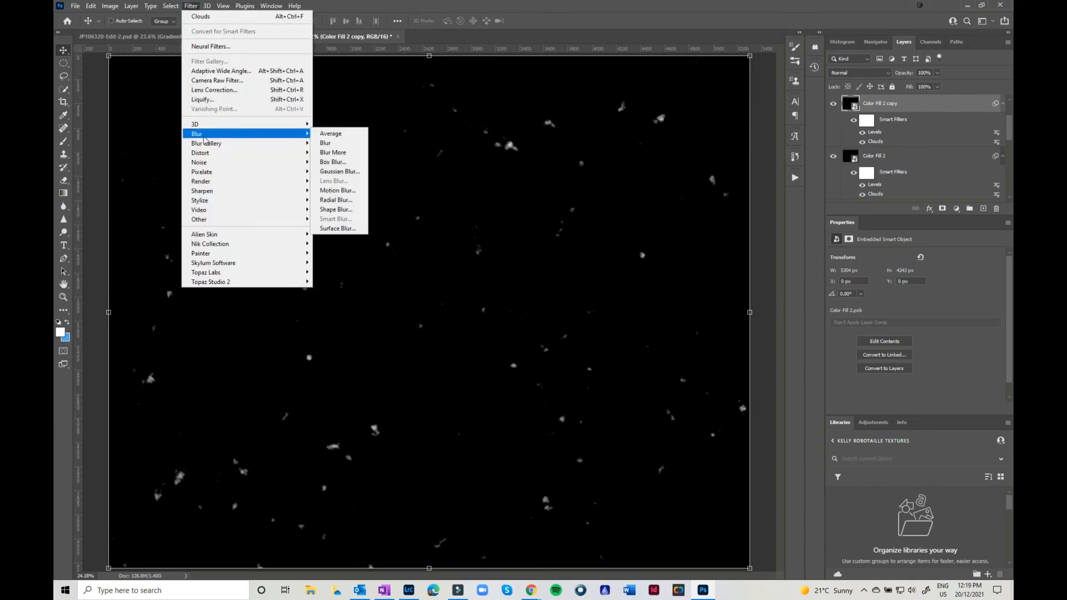
left_click(338, 190)
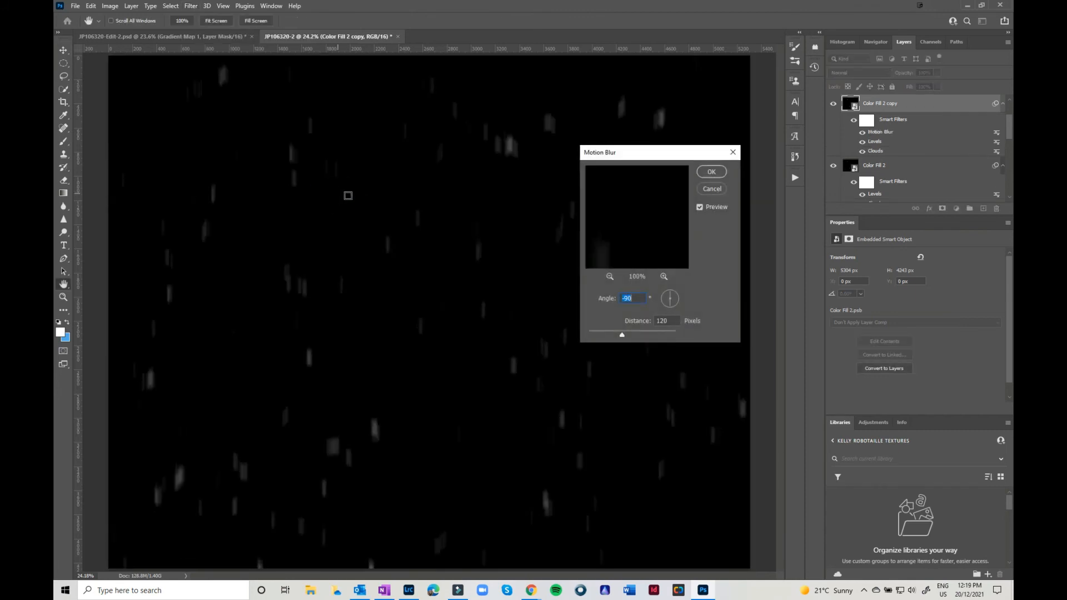
left_click_drag(670, 309, 674, 305)
left_click_drag(623, 334, 607, 336)
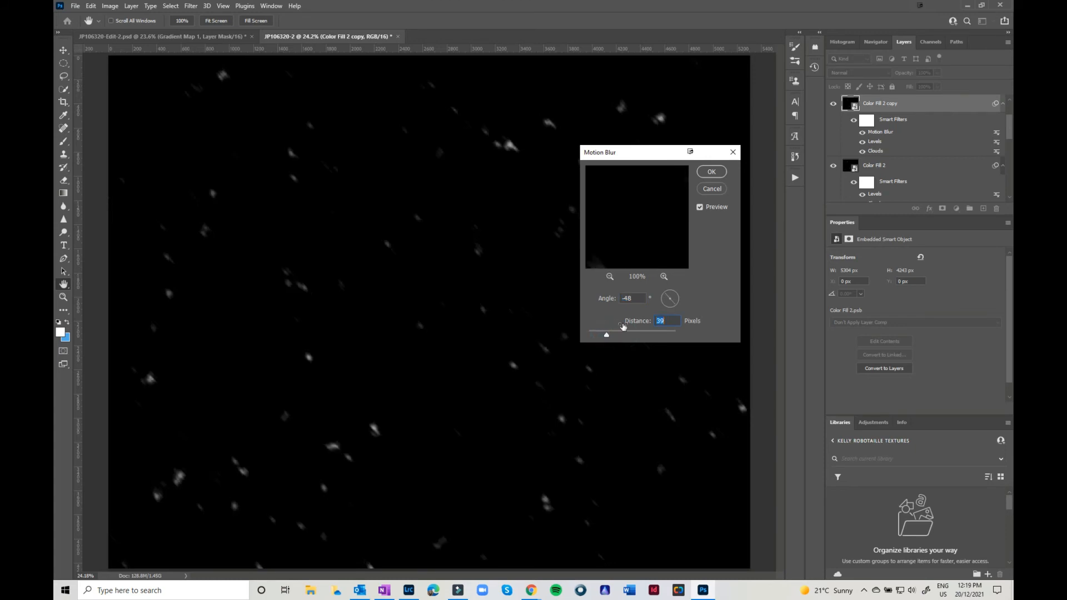
left_click(713, 173)
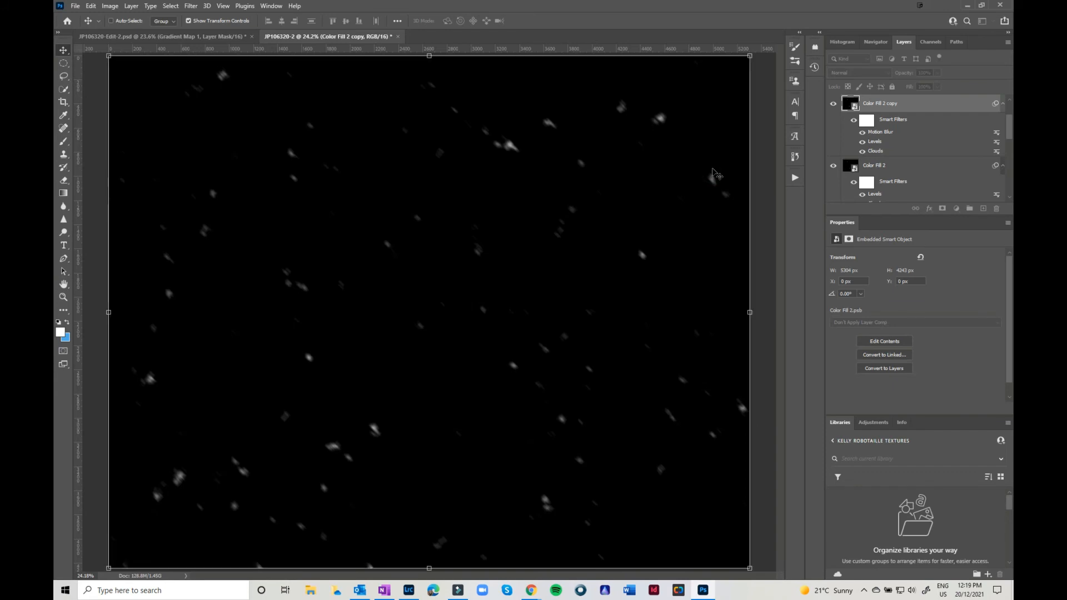
Set the motion-blurred speck layer and the original speck layer below it to the Screen blend mode
left_click(863, 75)
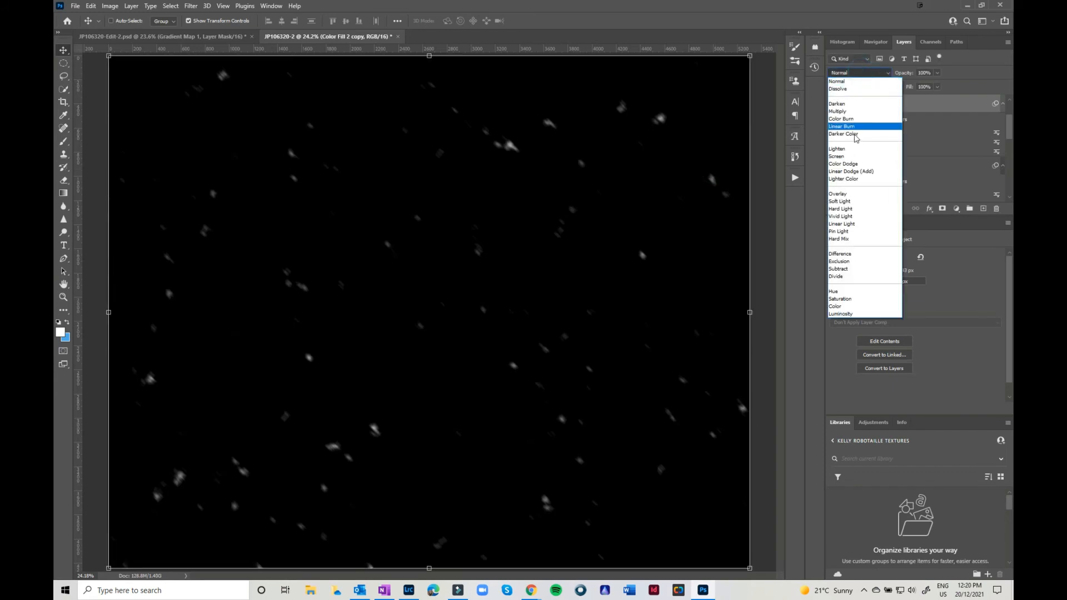
left_click(842, 157)
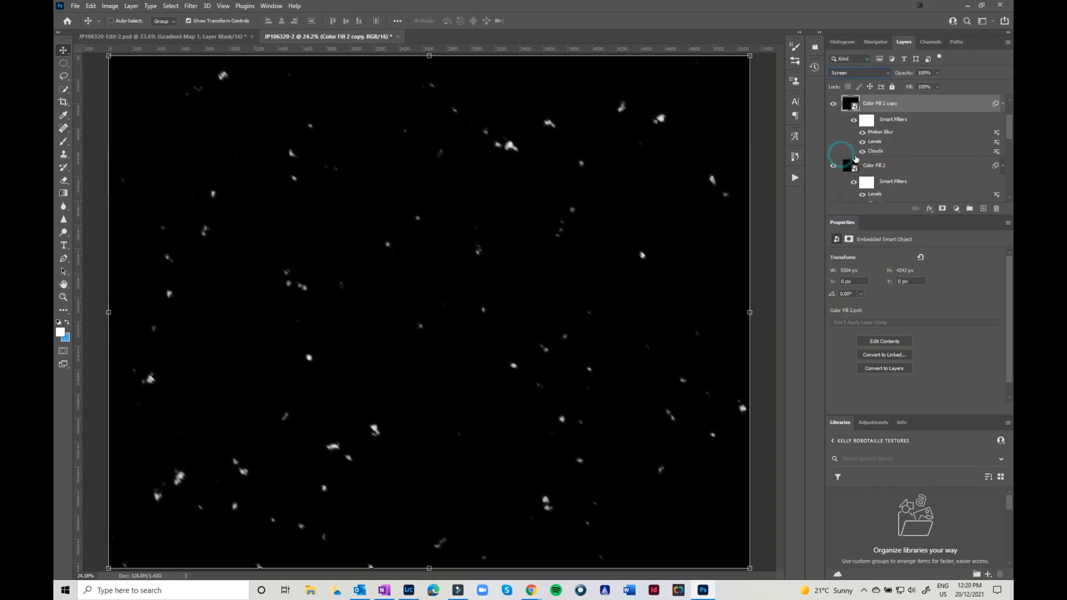
left_click(876, 166)
left_click(867, 75)
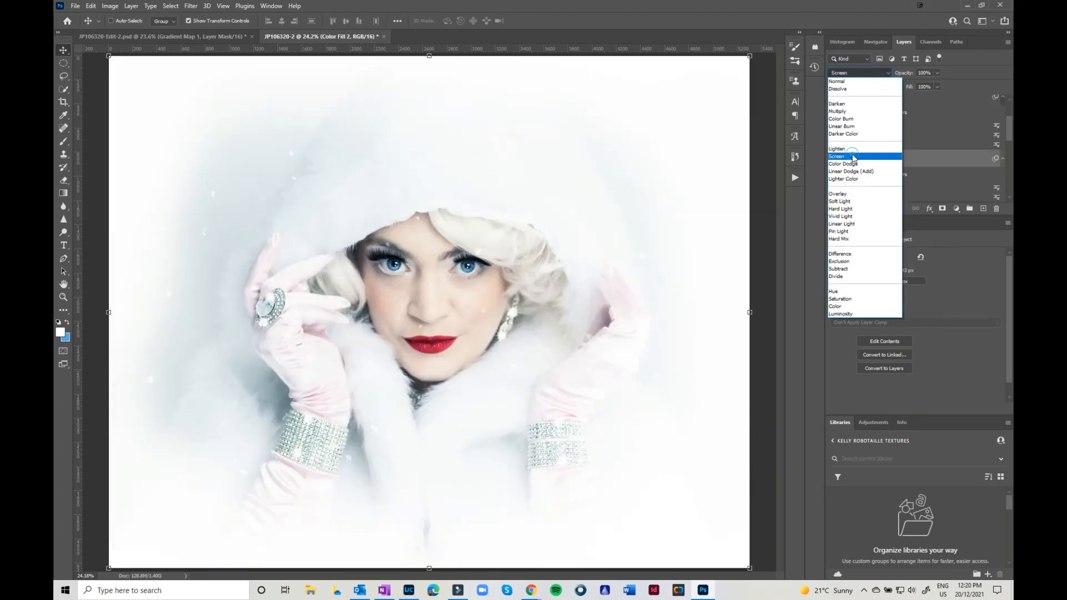
left_click(853, 158)
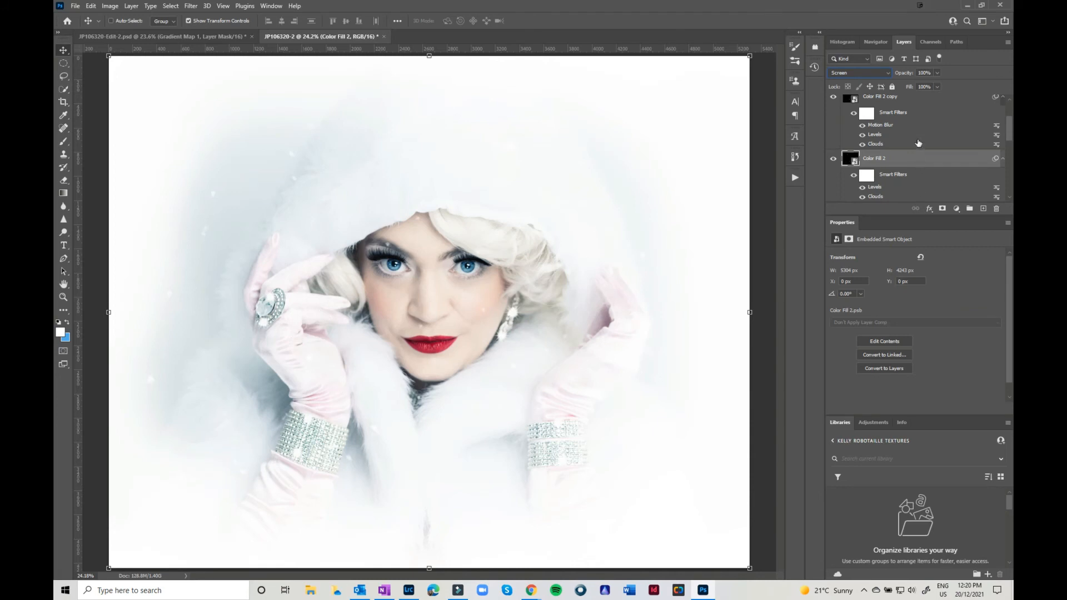
Show the uppermost speck copy and enlarge it to about 8106 px wide and 6832 px high, roughly centred over the canvas
key("ctrl+j")
left_click(833, 104)
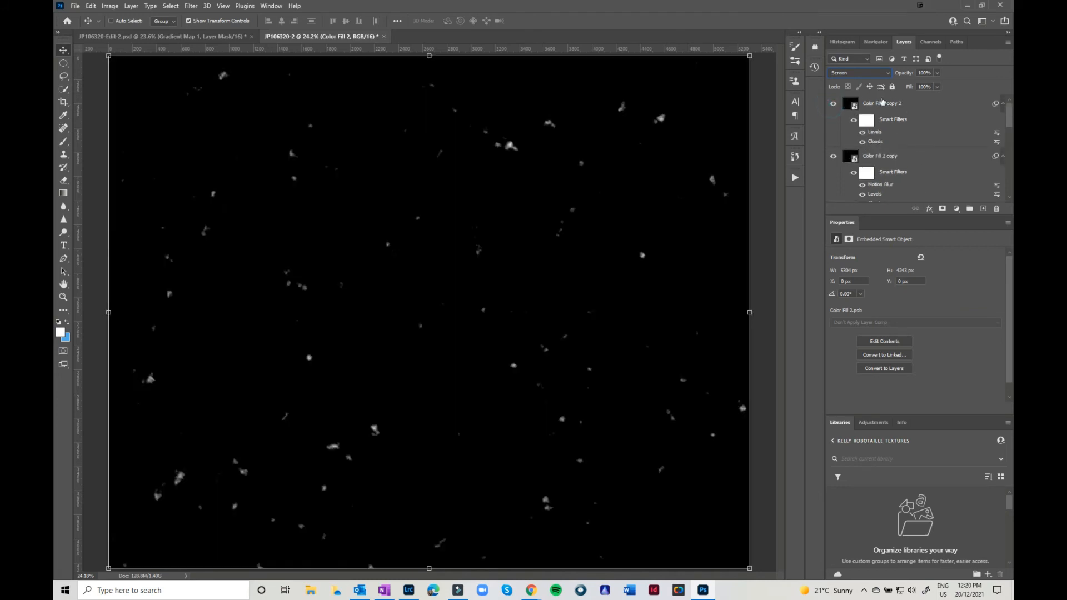
left_click(879, 102)
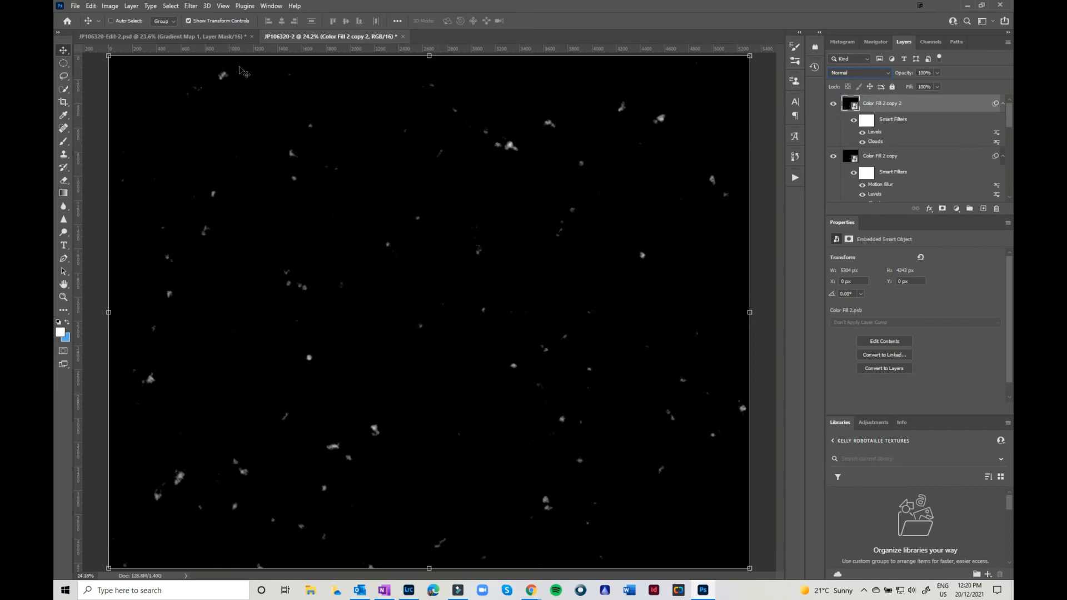
key("ctrl+minus")
key("ctrl+minus")
key("ctrl+minus")
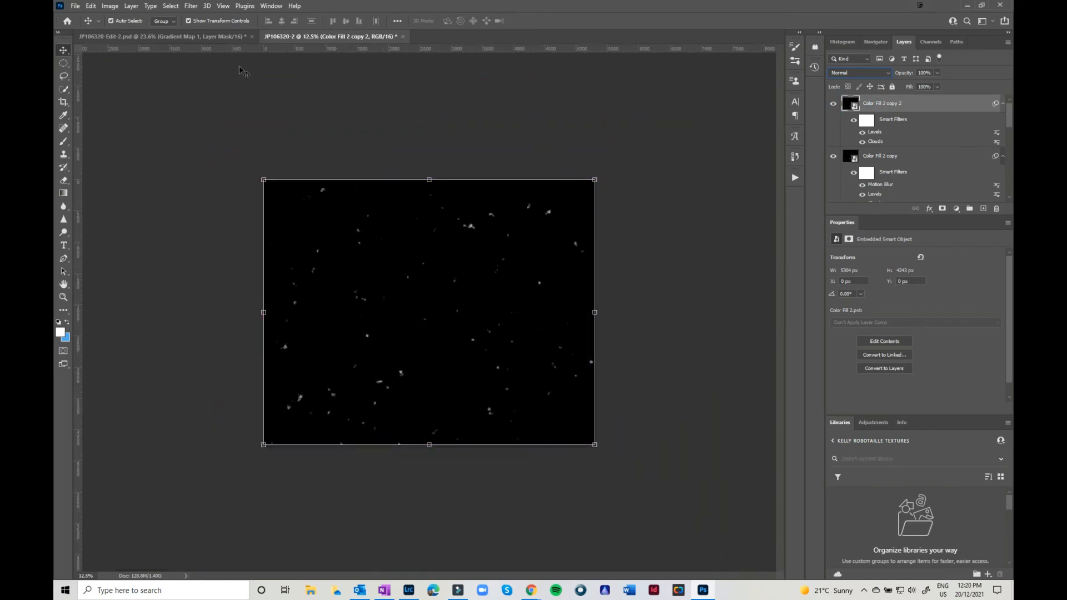
key("ctrl")
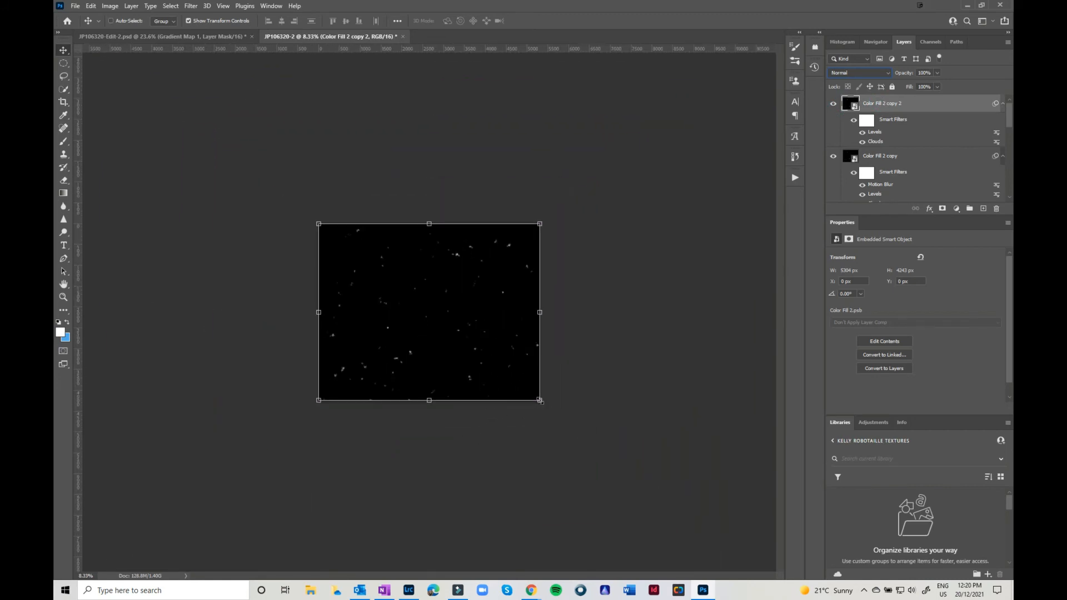
left_click_drag(539, 400, 660, 510)
left_click_drag(517, 434, 461, 388)
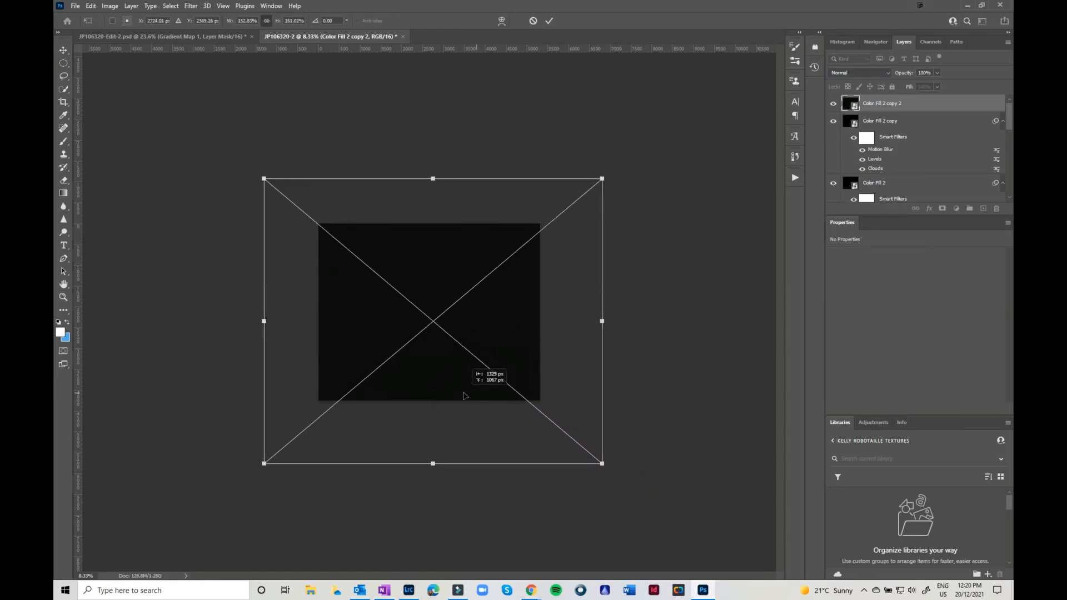
key("Escape")
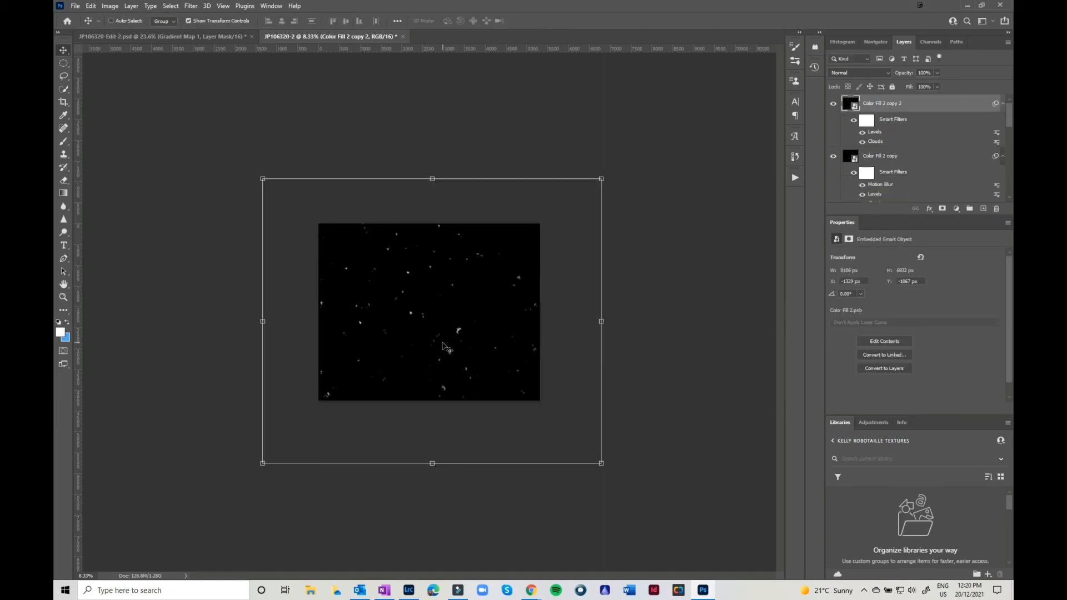
Apply a Motion Blur at an angle of -48° and a distance of 113 pixels to the uppermost speck layer
left_click(191, 6)
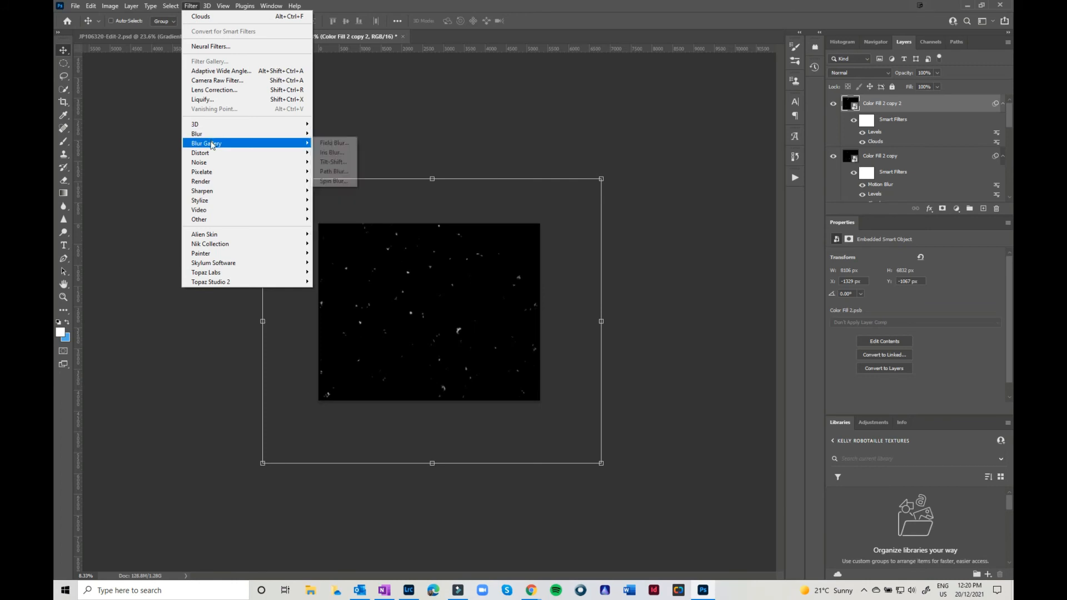
mouse_move(212, 138)
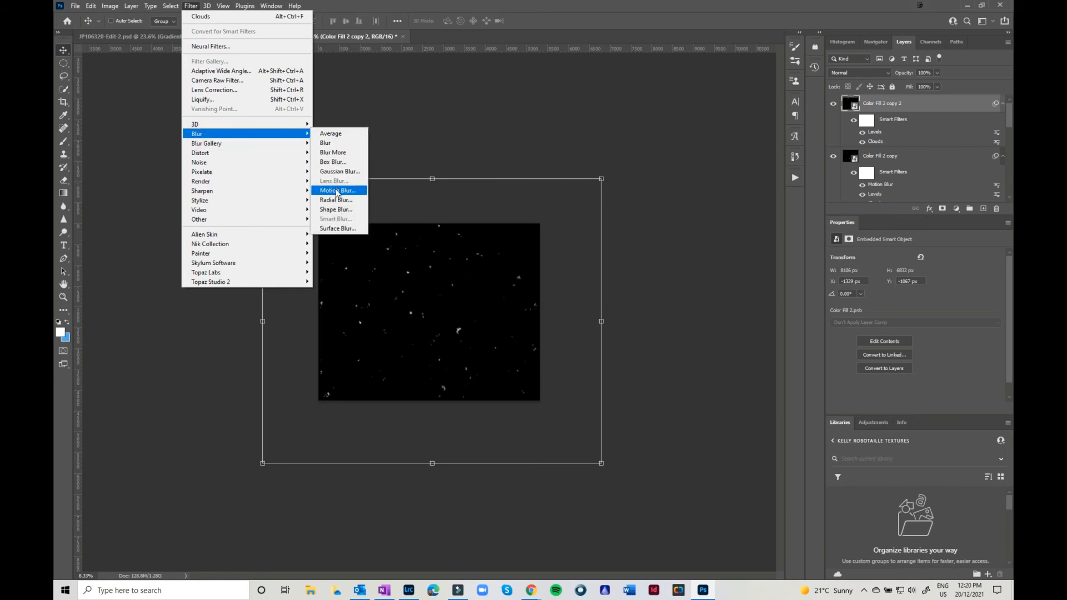
left_click(347, 191)
left_click_drag(607, 335, 621, 335)
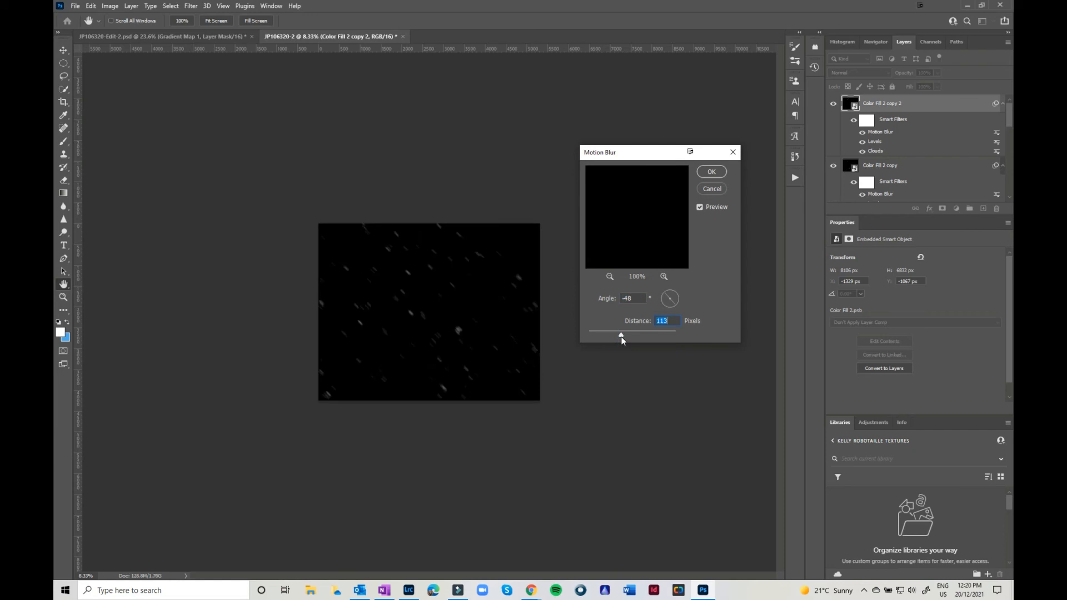
key("Return")
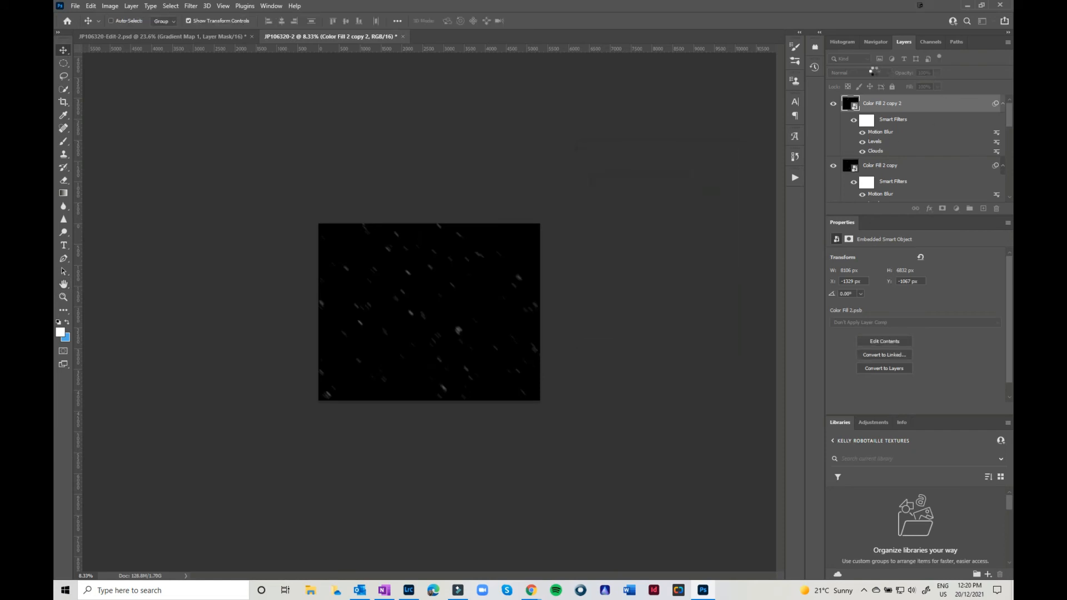
Set the uppermost motion-blurred speck layer to the Screen blend mode
left_click(874, 71)
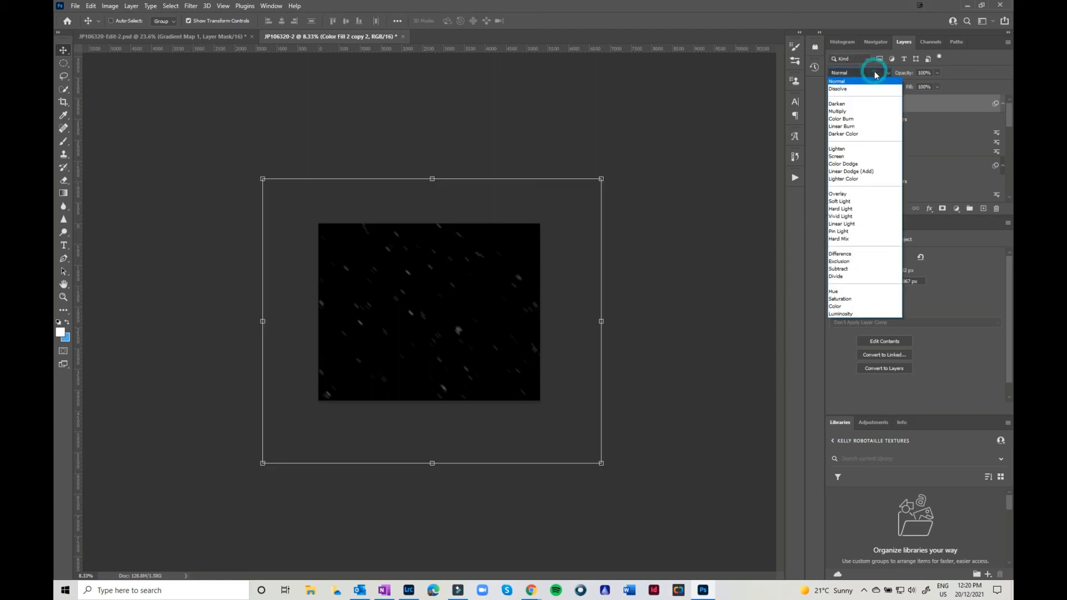
left_click(846, 158)
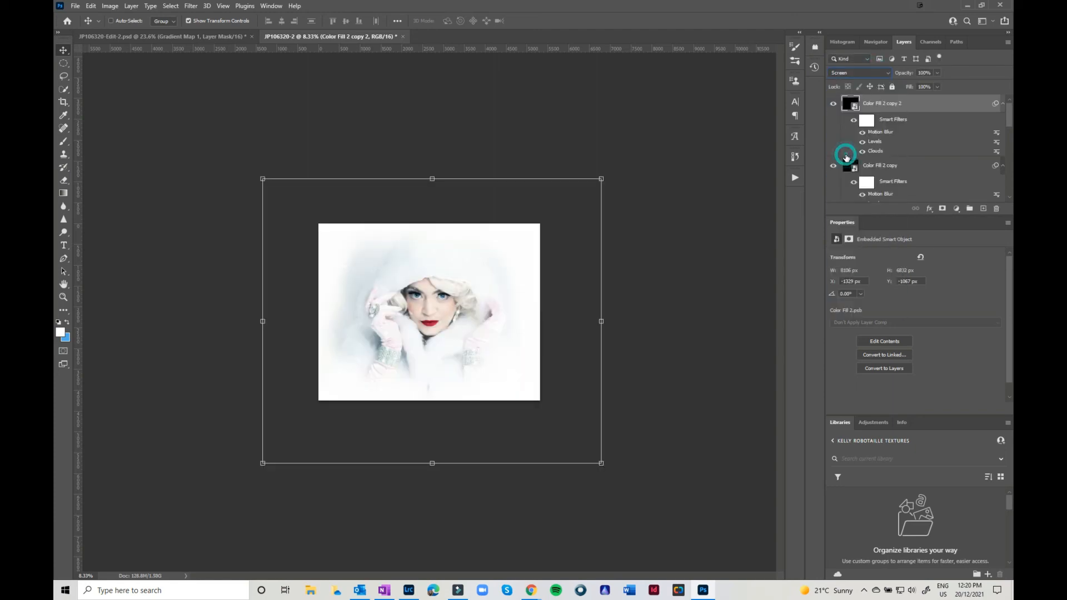
key("ctrl+0")
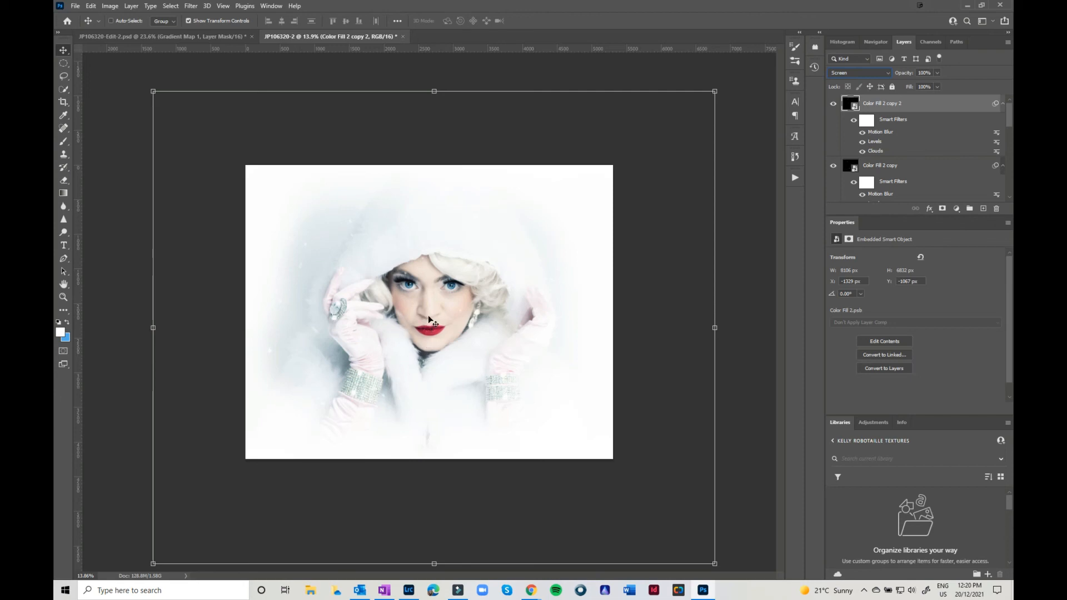
scroll(431, 315, "up", 2)
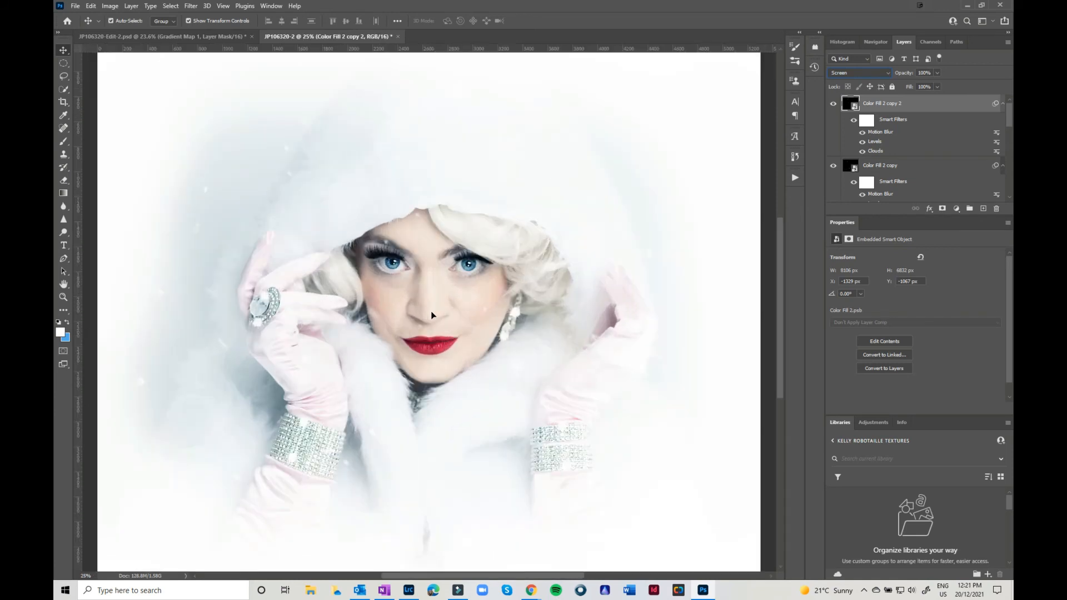
key("ctrl+plus")
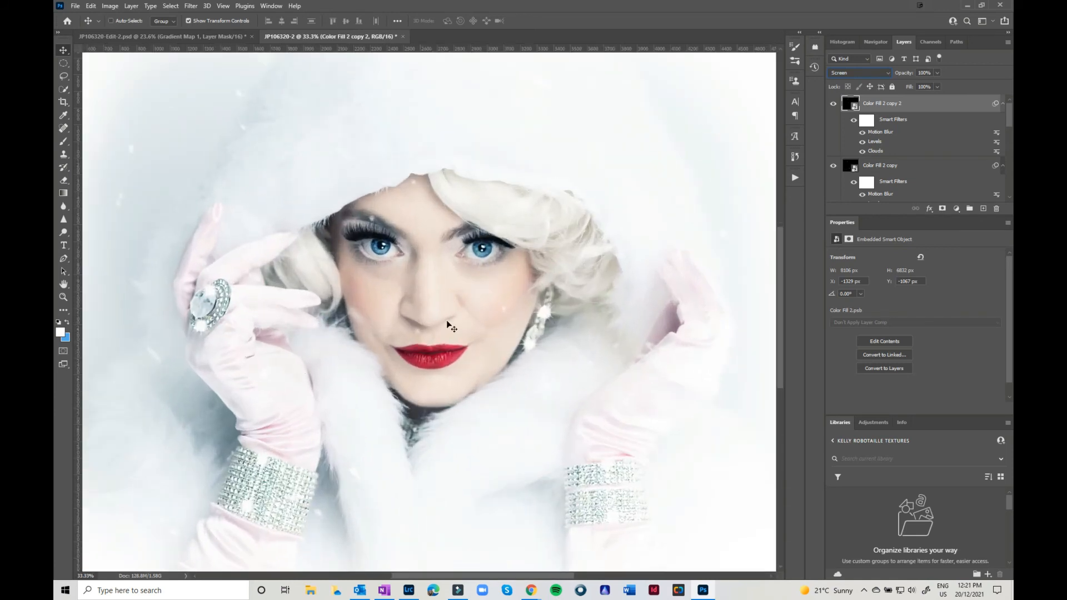
Add a layer mask to the uppermost speck layer and ready the Brush with the default black and white colours
left_click(833, 105)
left_click(942, 209)
key("b")
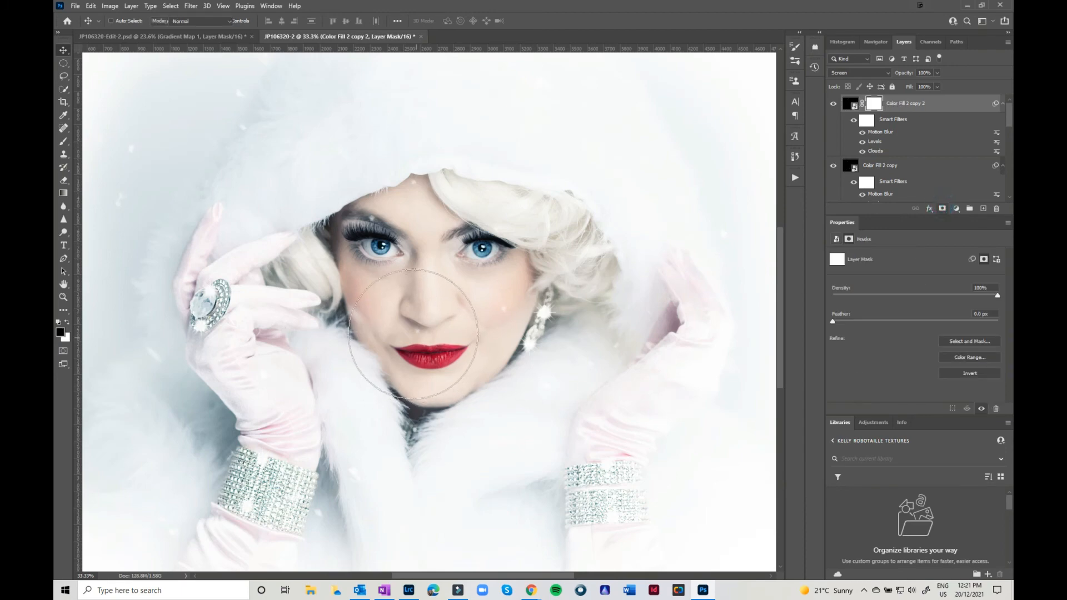
key("d")
key("x")
key("x")
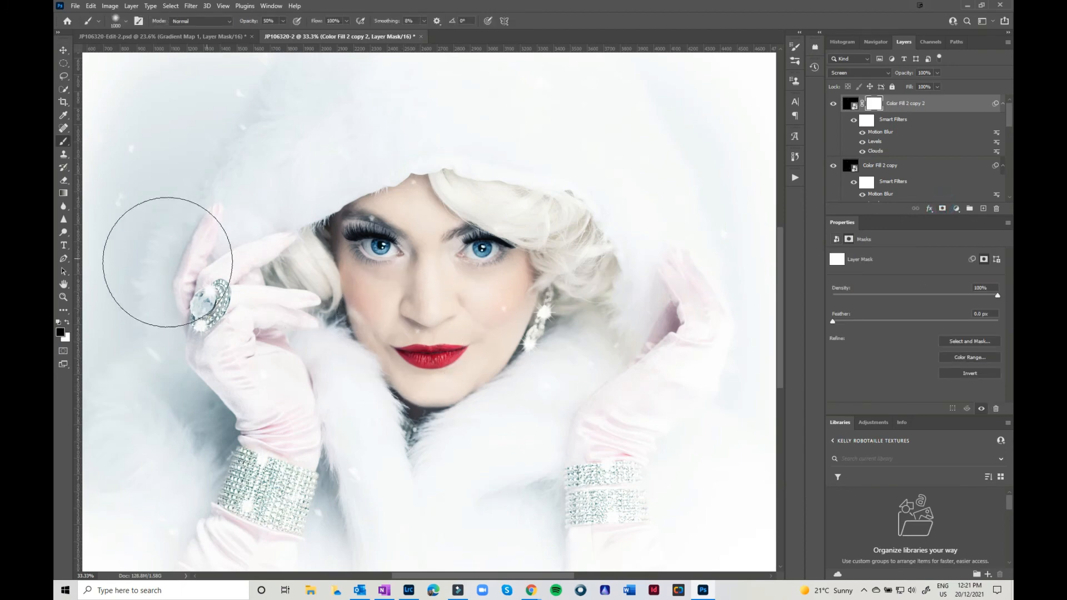
Shrink the brush to a small size and paint black on the mask over the skin just above the lips
right_click(421, 183)
left_click_drag(488, 175, 480, 177)
left_click(544, 37)
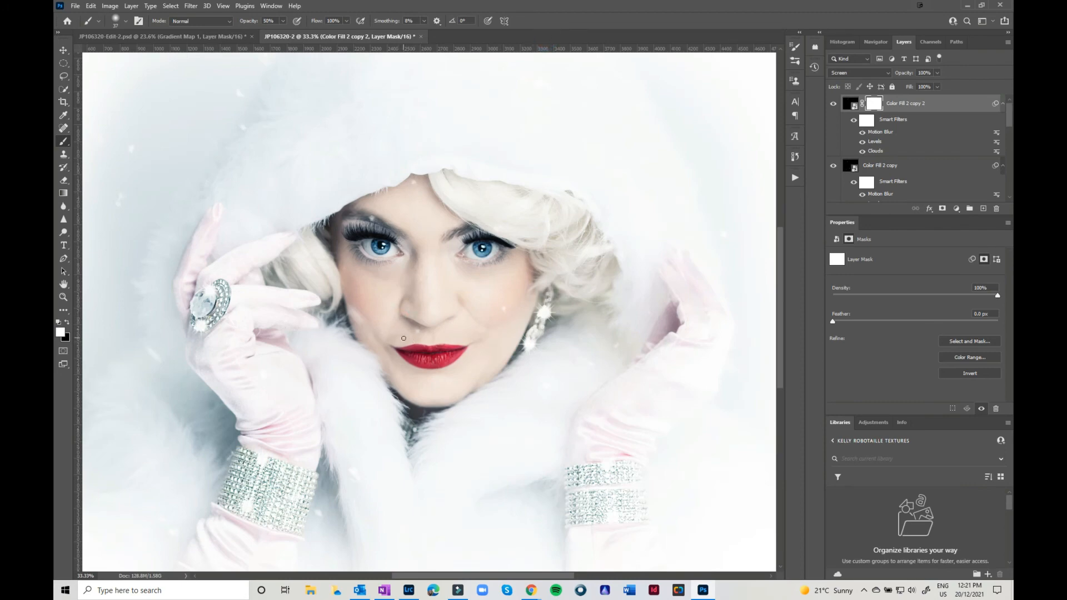
key("x")
left_click_drag(399, 326, 405, 329)
Add layer masks to the middle and original speck layers, and reset the foreground colour to black
left_click(888, 167)
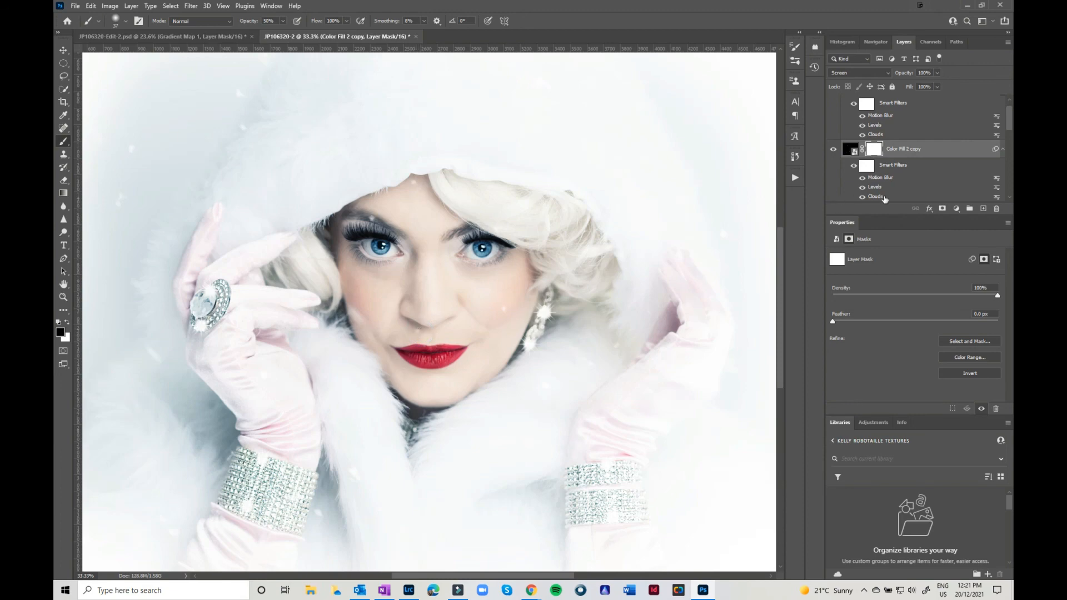
scroll(886, 184, "down", 5)
scroll(889, 111, "up", 5)
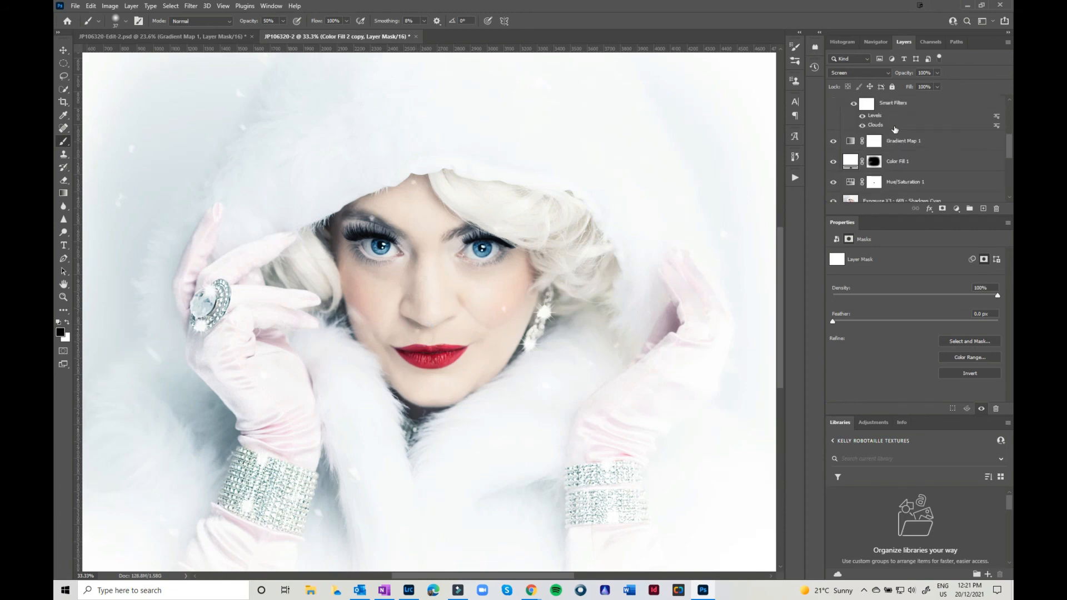
left_click(884, 151)
left_click(941, 209)
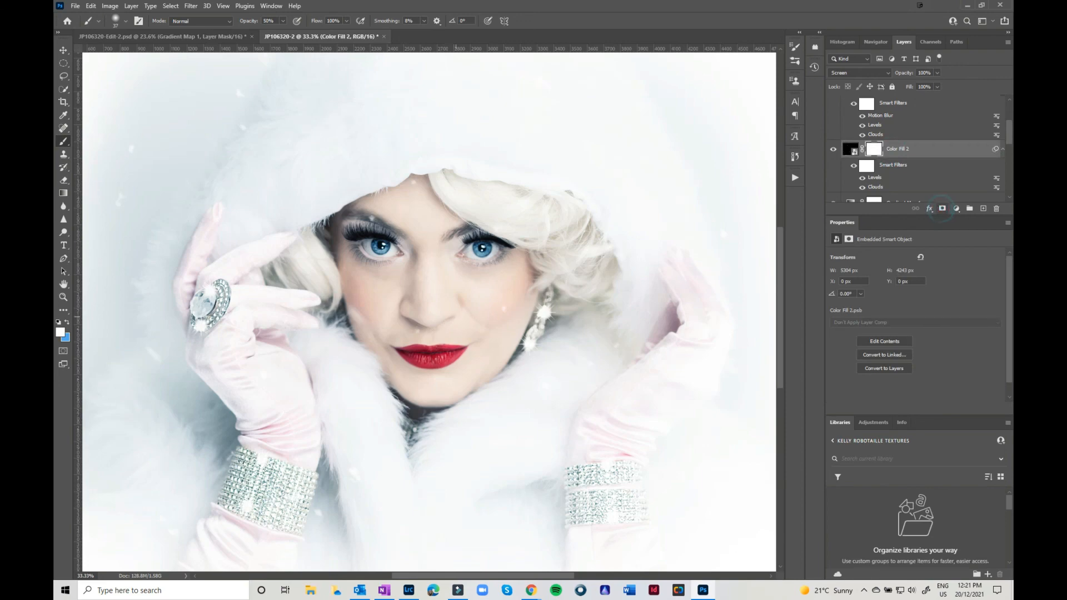
key("d")
key("x")
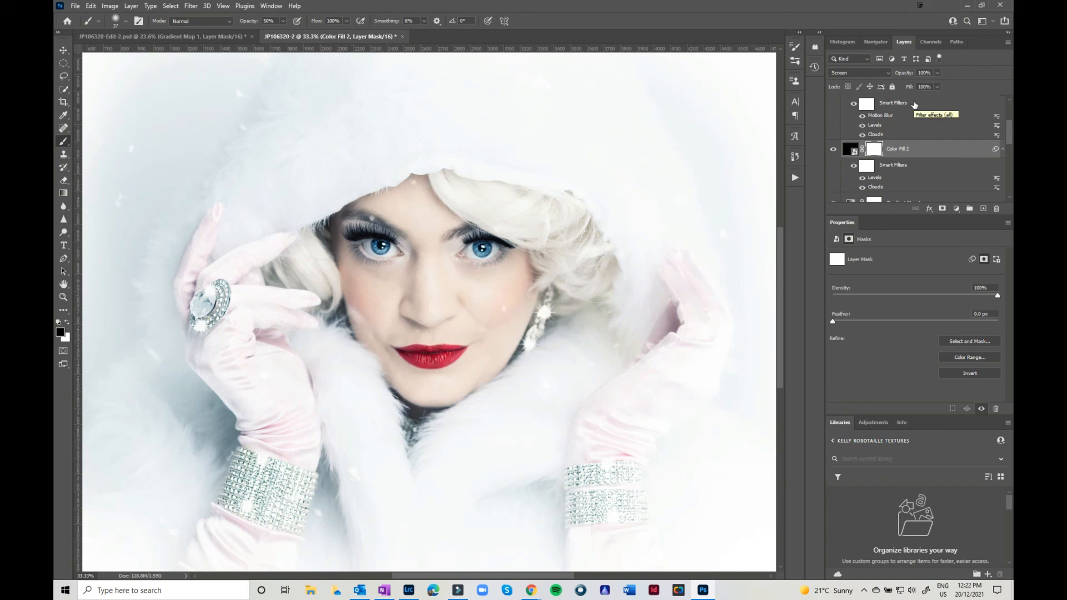
Flip the original speck layer vertically and shift it to about X 136 px, Y -227 px
left_click(90, 6)
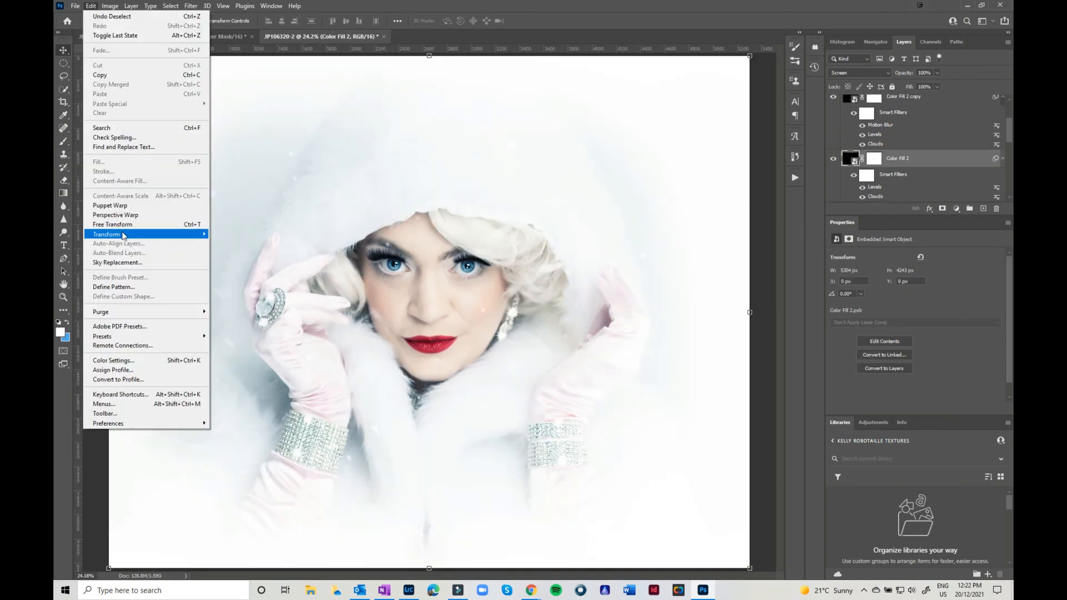
mouse_move(107, 232)
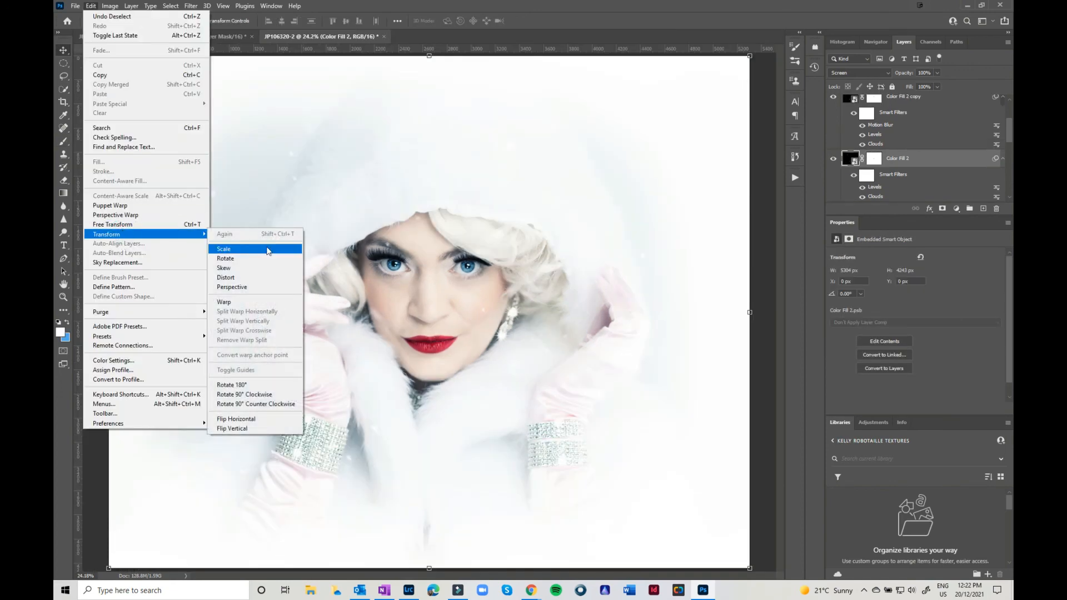
left_click(253, 427)
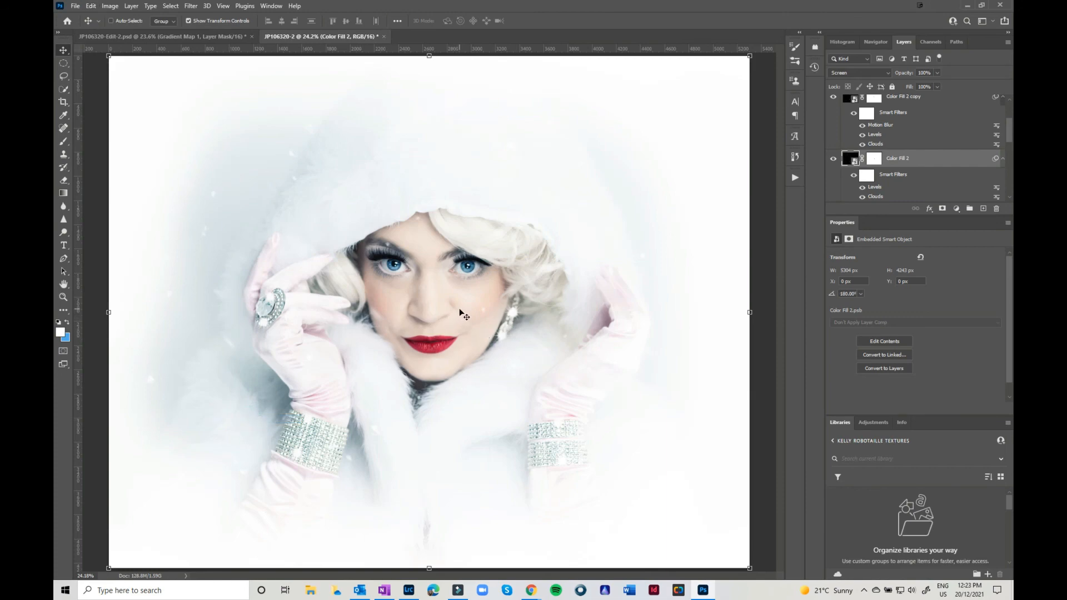
left_click_drag(441, 296, 516, 249)
left_click_drag(515, 248, 484, 273)
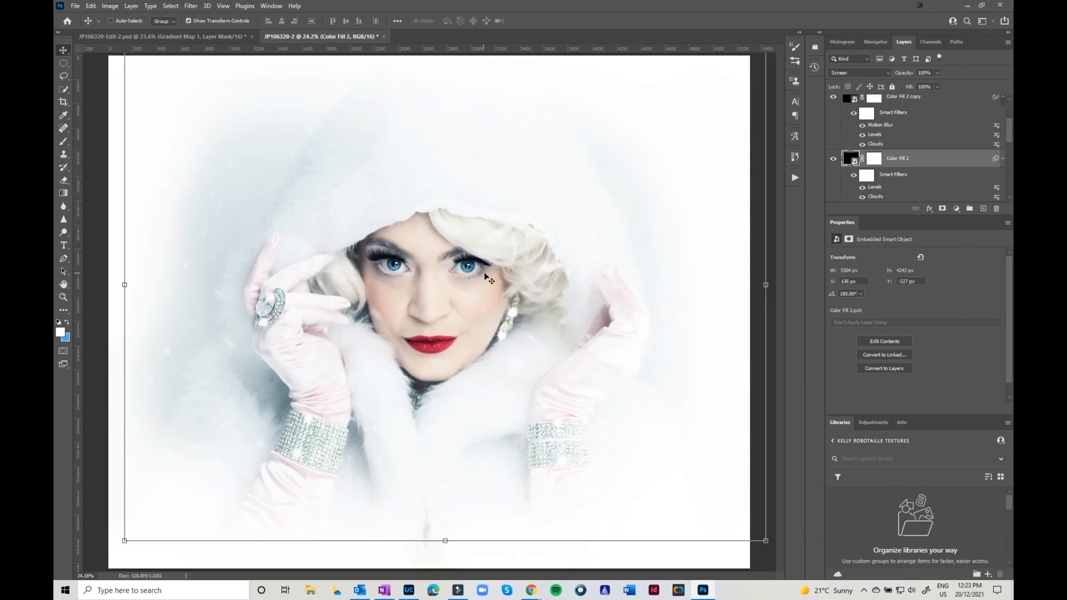
Check the Gradient Map 1 layer in JP106320-Edit-2.psd for comparison, and raise the same layer's opacity in JP106320-2 to about 95%
left_click(178, 37)
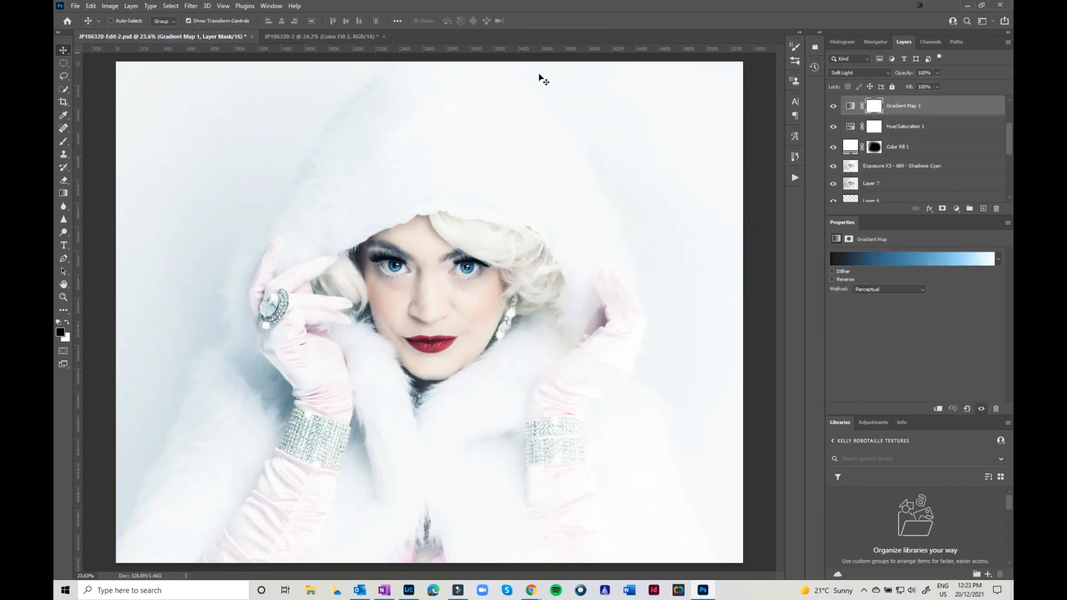
double_click(896, 107)
left_click(366, 64)
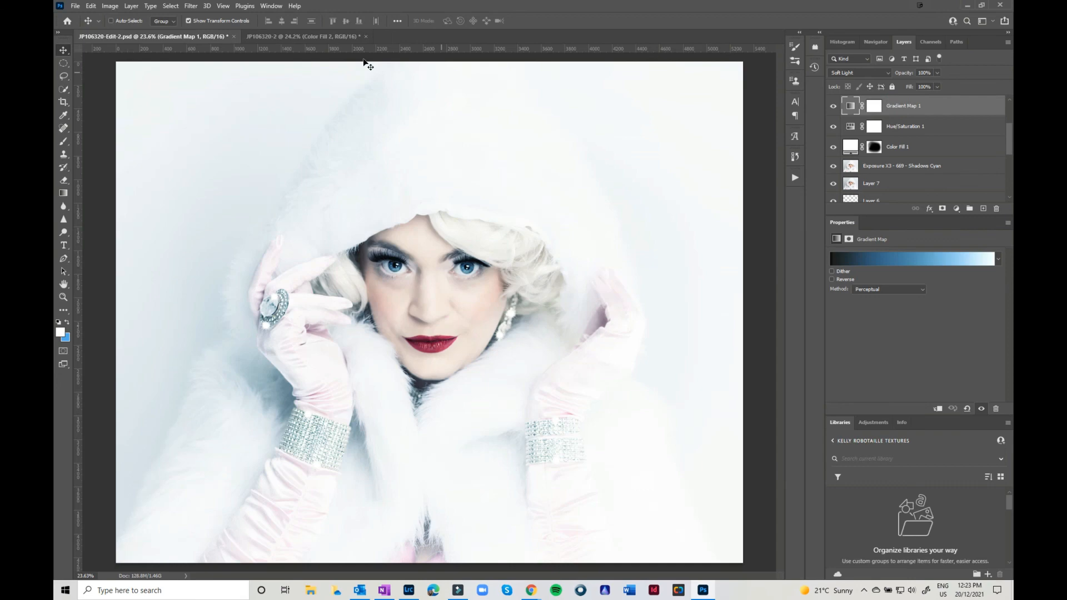
left_click(299, 35)
scroll(917, 148, "down", 3)
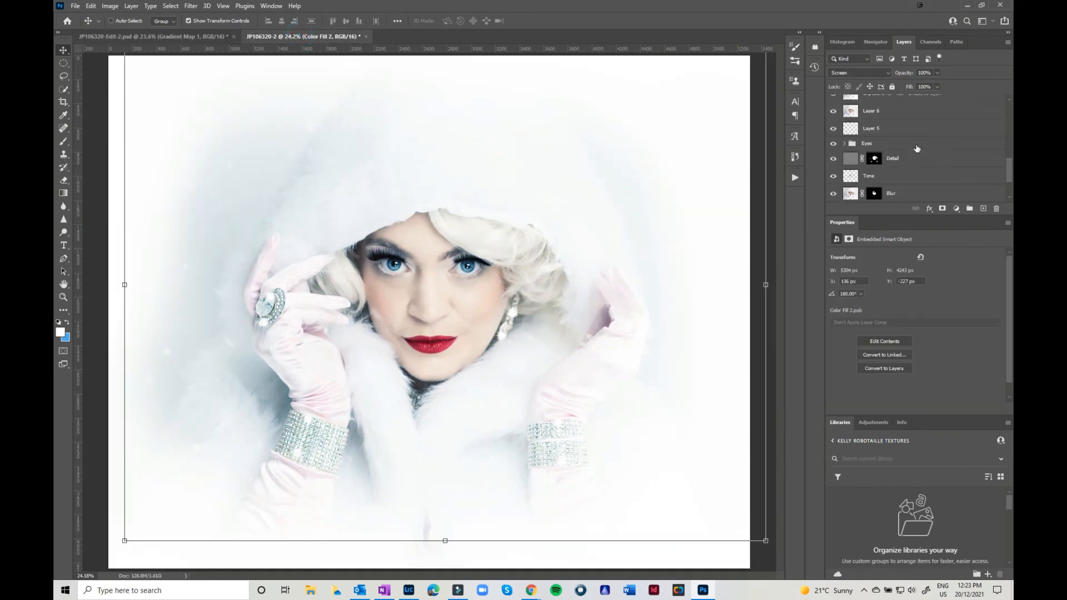
scroll(917, 148, "up", 4)
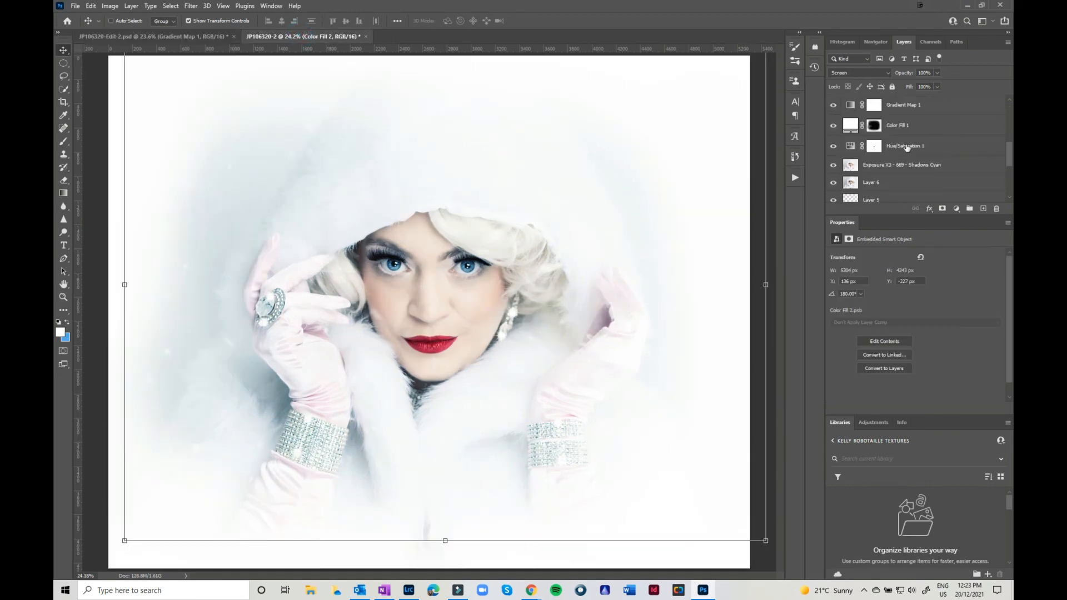
left_click(898, 108)
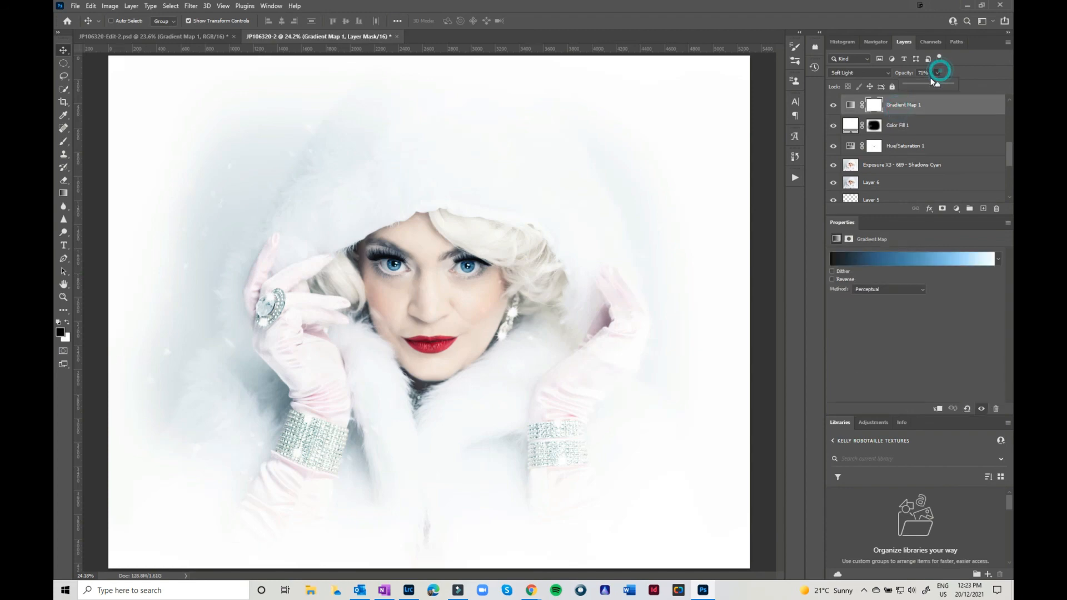
left_click_drag(937, 86, 948, 86)
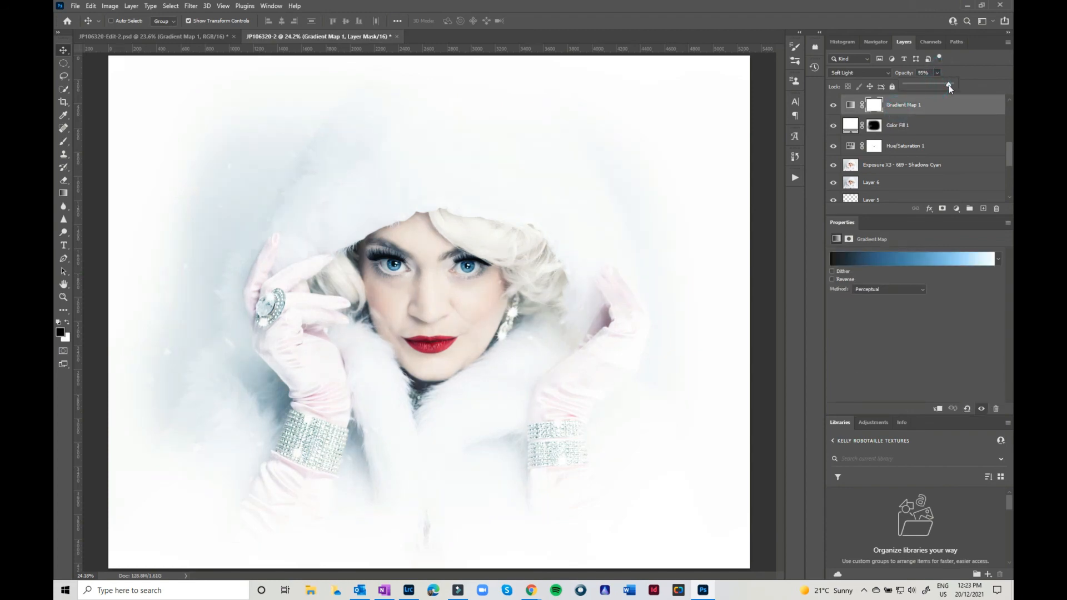